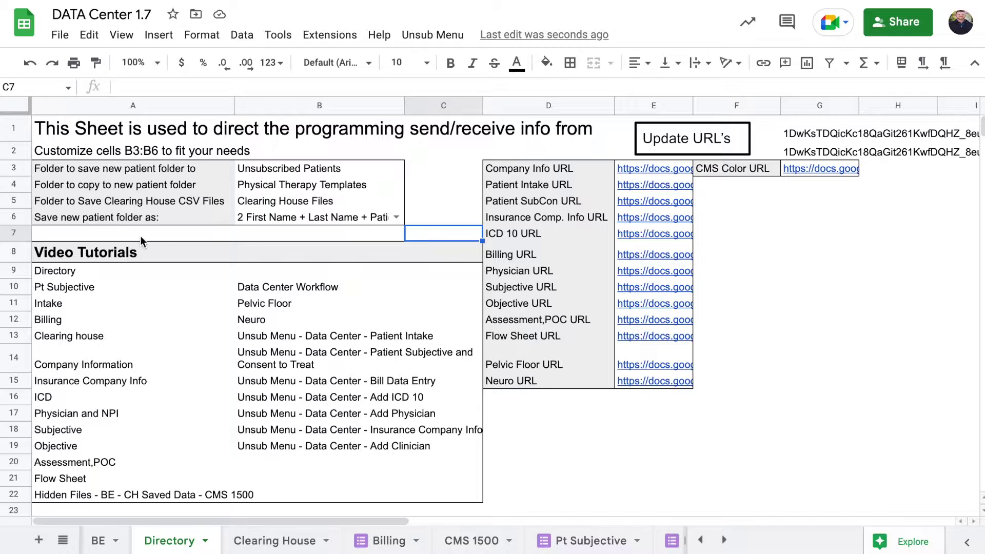
Review the A1 title and B3 patient folder setting, then show the Unsub Menu's custom actions
left_click(117, 134)
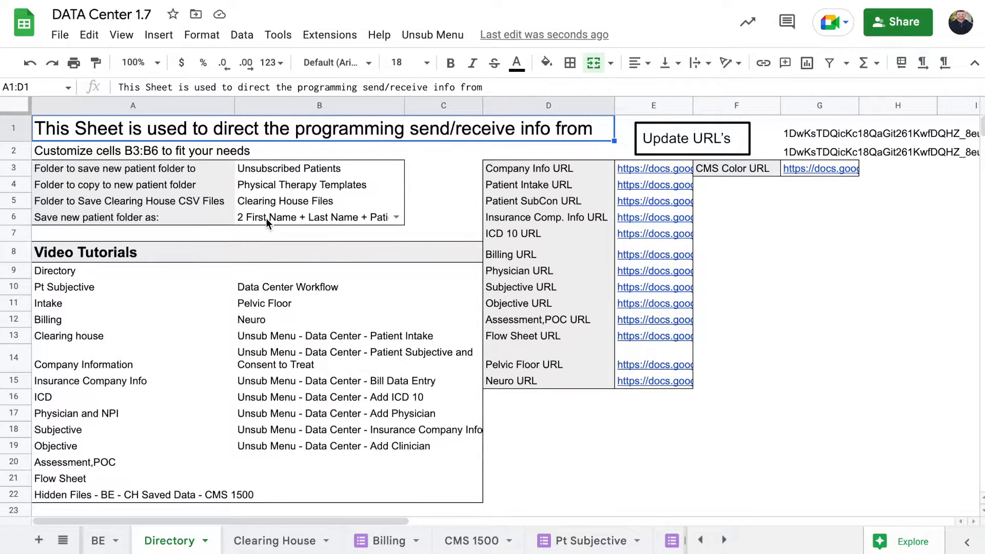
left_click(311, 170)
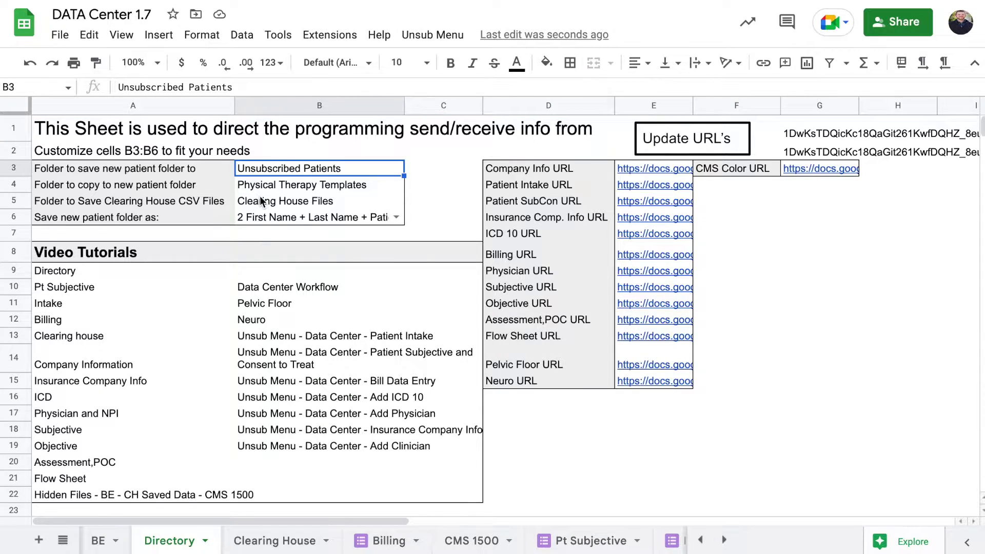
left_click(433, 34)
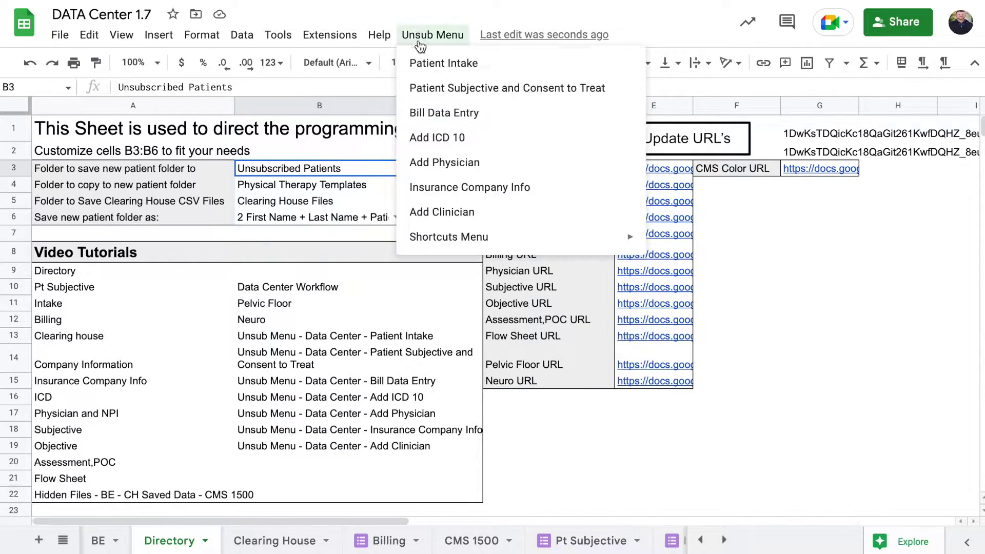
Launch the Patient Intake form and set B6 folder naming to '1 First Name + Last Name'
left_click(436, 61)
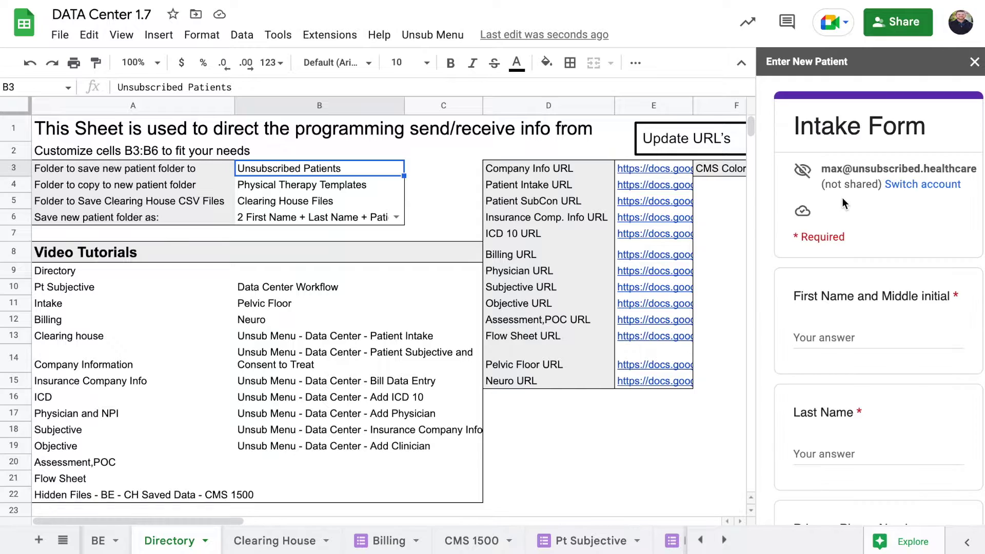
left_click(396, 217)
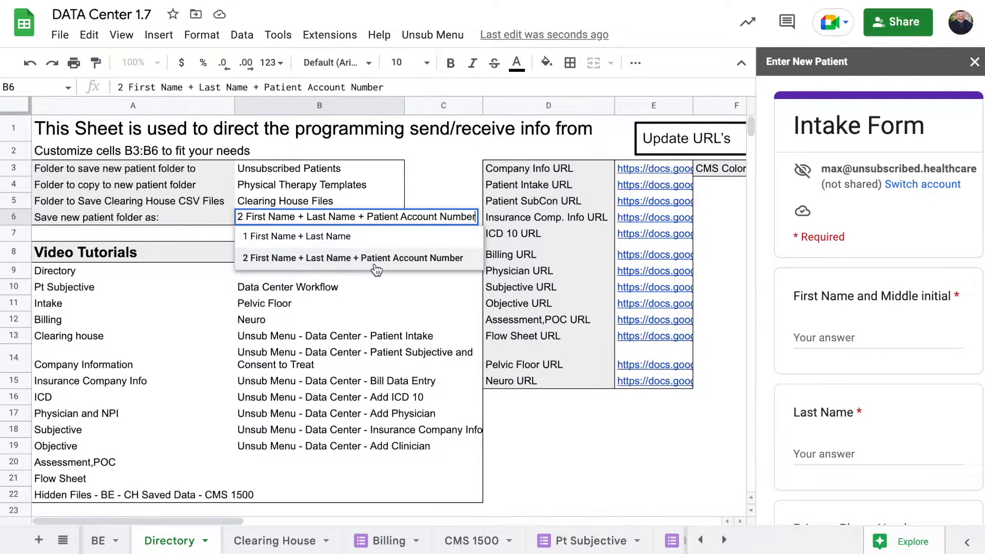
left_click(415, 238)
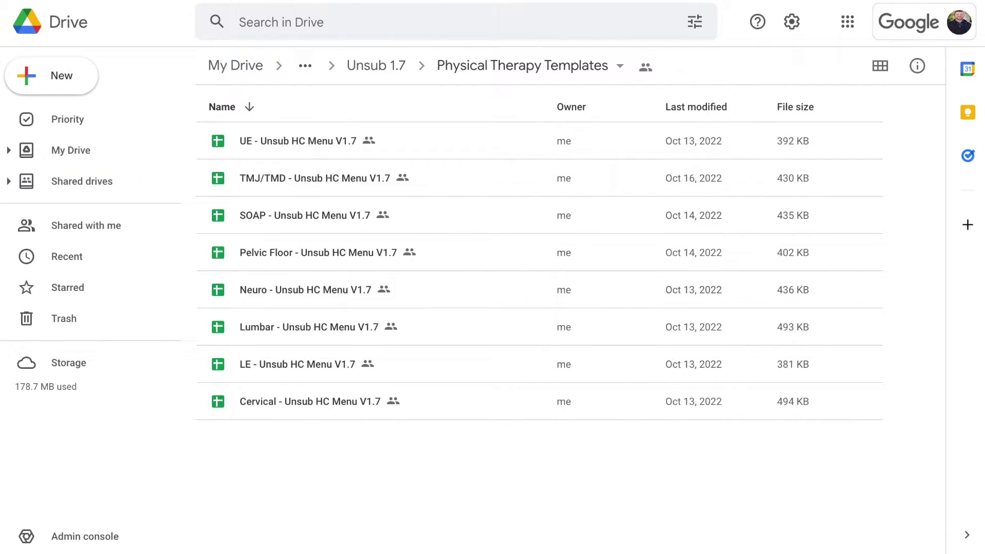
Go up to the Unsub 1.7 Drive folder and open Unsubscribed Patients
left_click(385, 69)
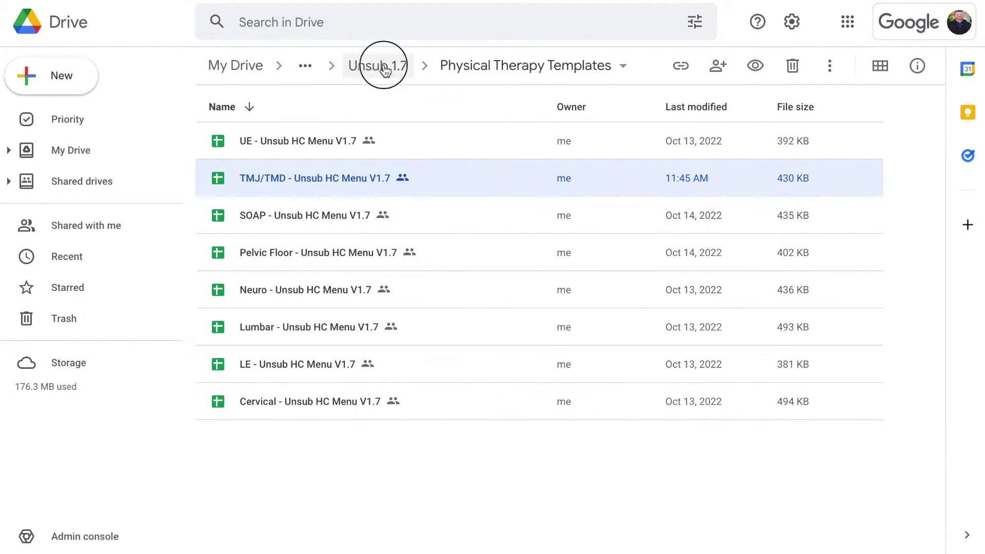
double_click(284, 141)
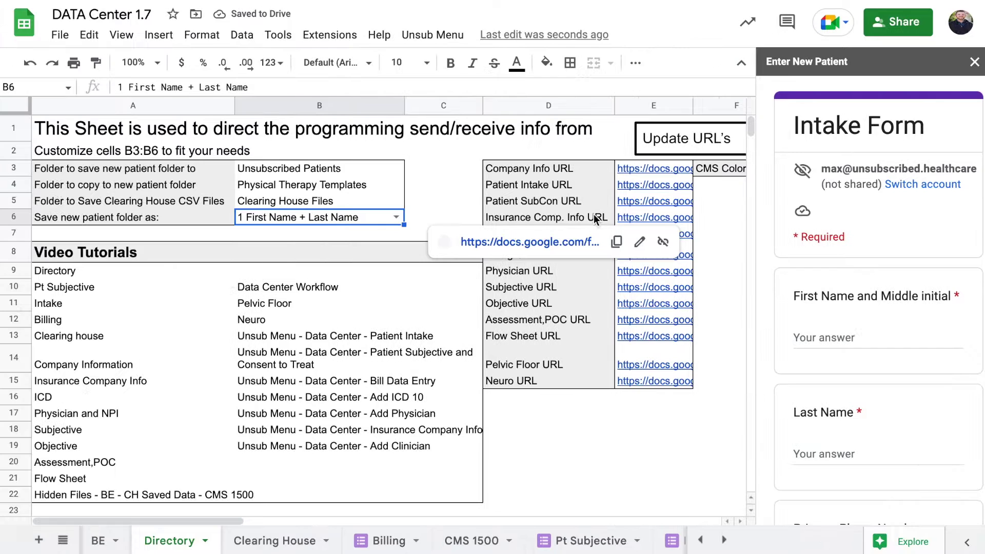
Enter the new patient's first and last name in the intake form
left_click(843, 337)
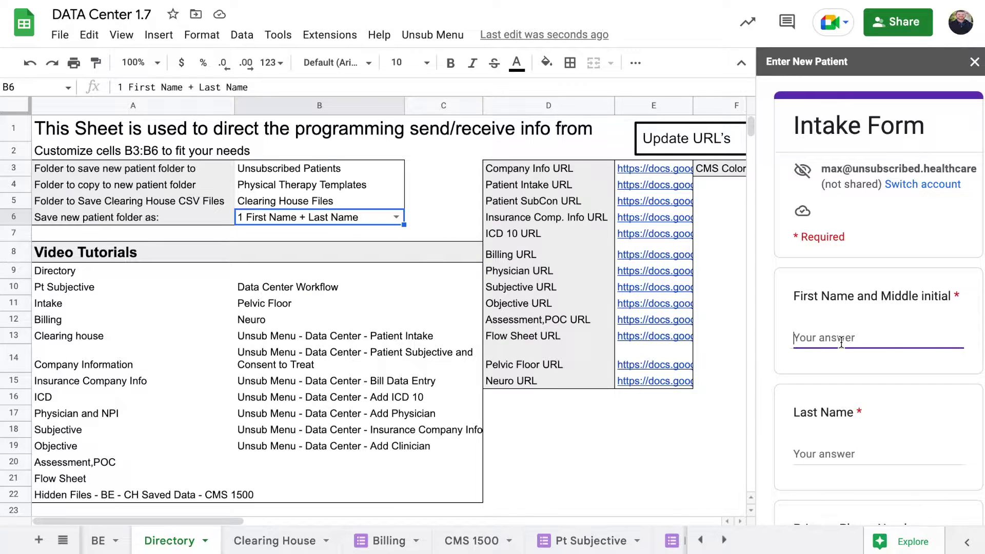
type("John")
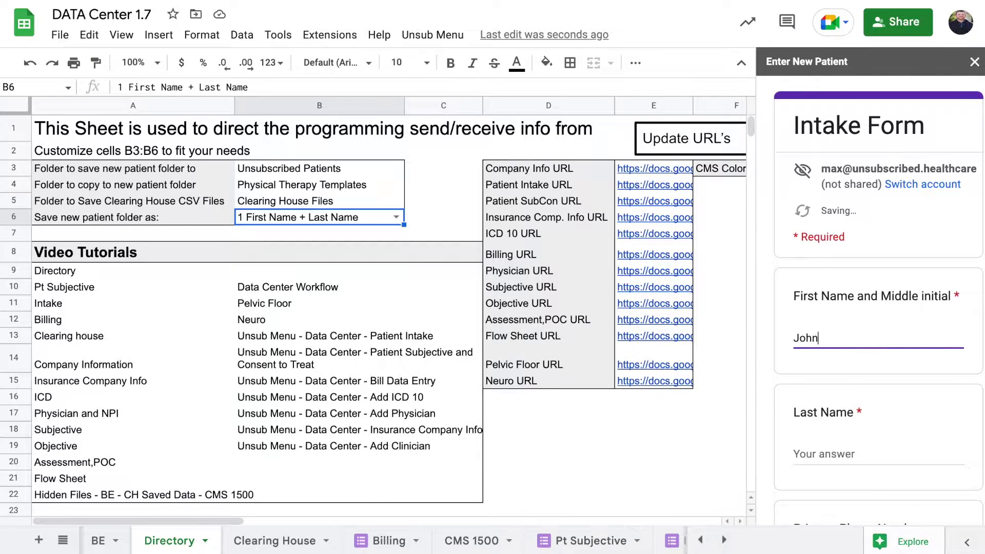
type("Smith")
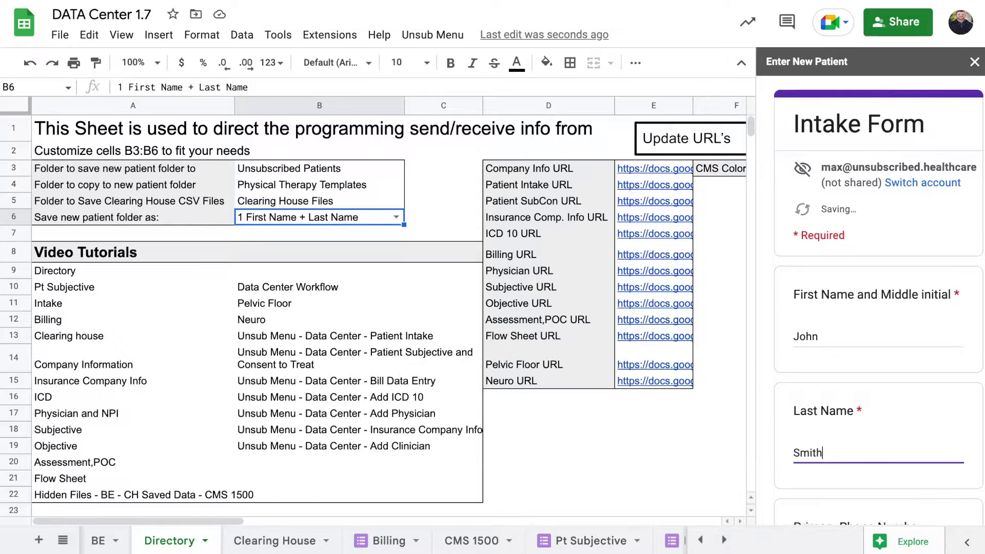
scroll(878, 307, "down", 10)
scroll(878, 308, "down", 15)
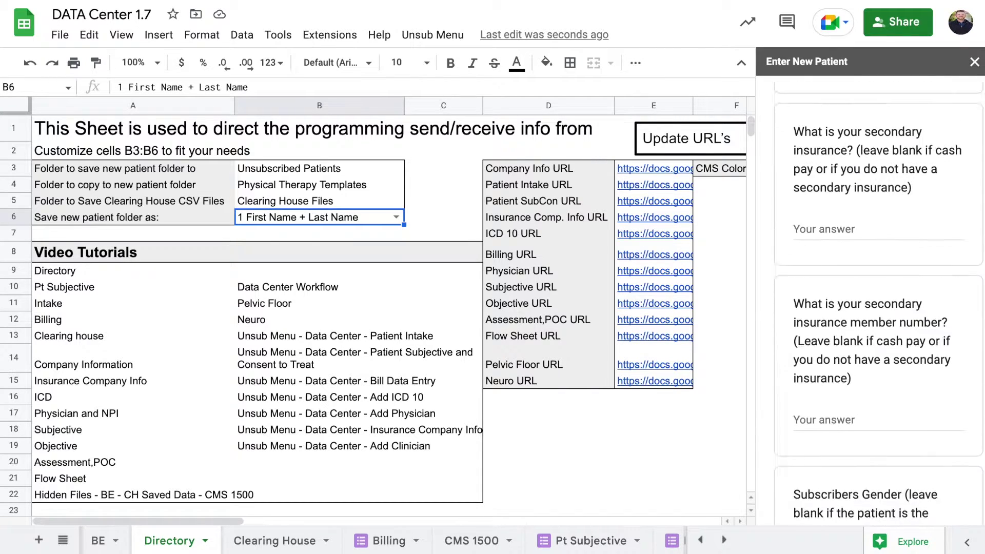
scroll(848, 322, "up", 1)
Fill in the initials-and-date code, submit the intake, and close the form
left_click(839, 270)
scroll(887, 285, "up", 1)
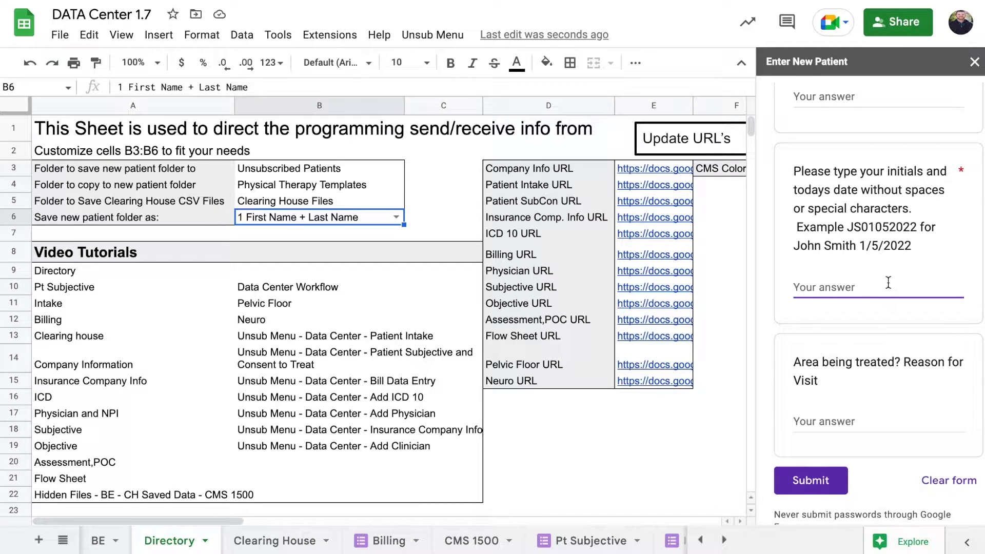
type("JS10/17")
key("BackSpace")
key("BackSpace")
key("BackSpace")
type("172022")
left_click(802, 481)
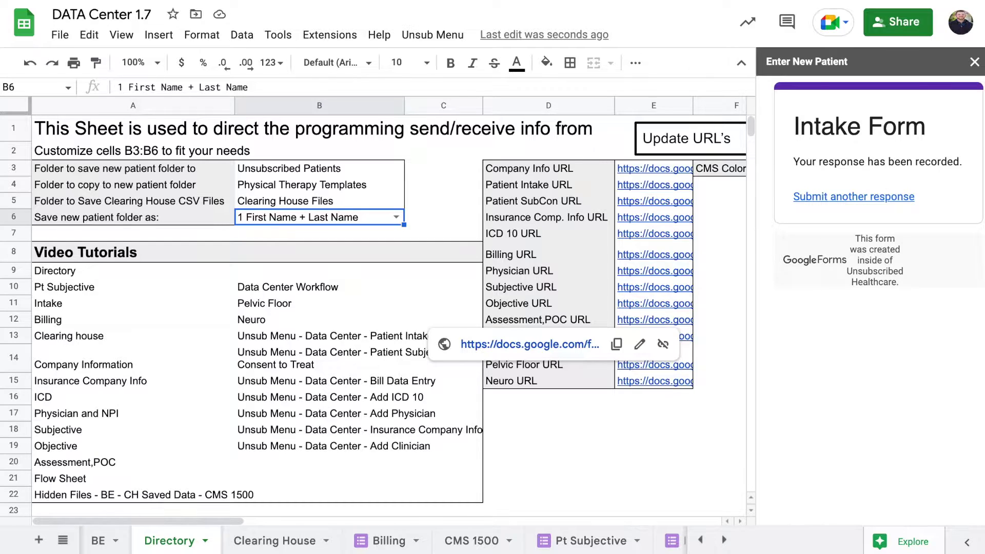
left_click(974, 62)
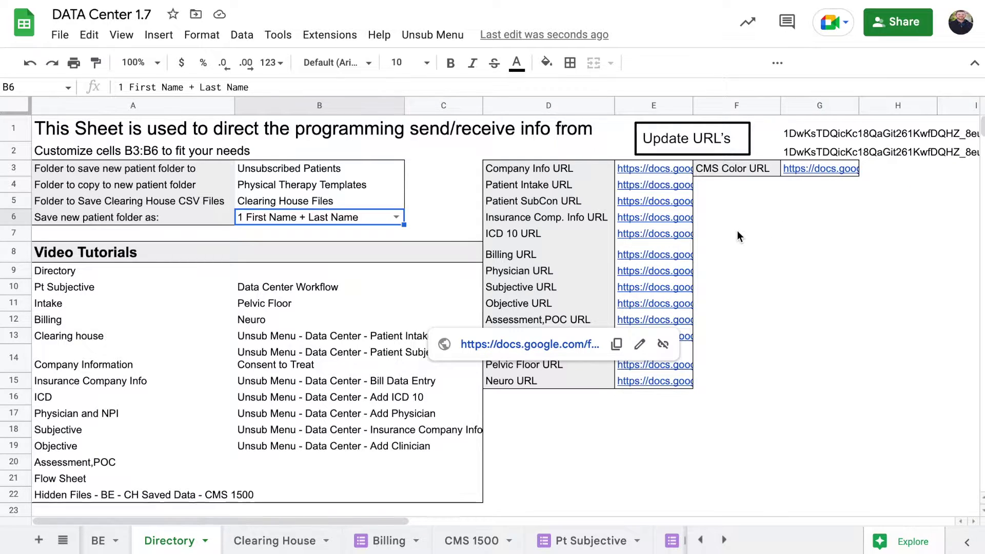
Check the new patient's Drive folder for the TMJ/TMD template copy, then return to Physical Therapy Templates
key("ctrl+Right")
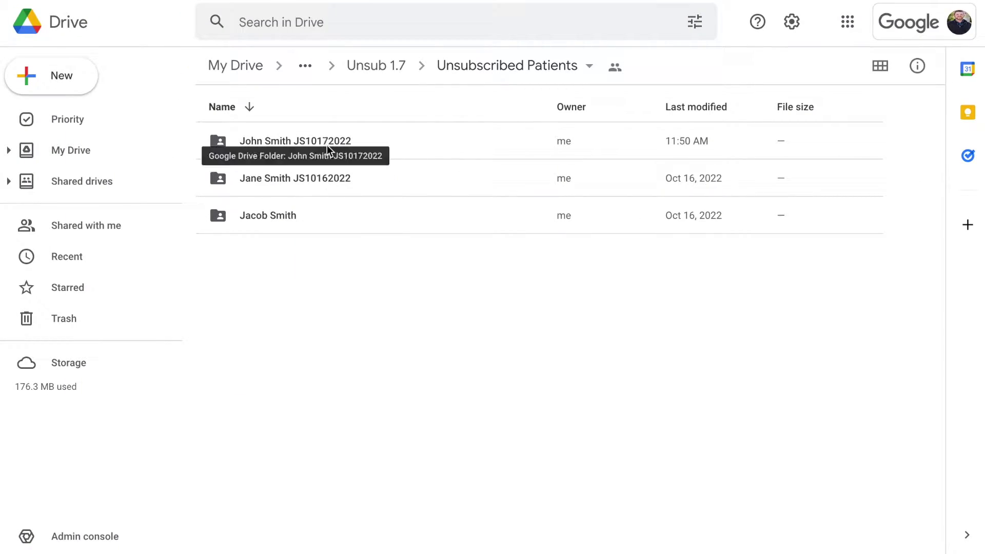
double_click(328, 145)
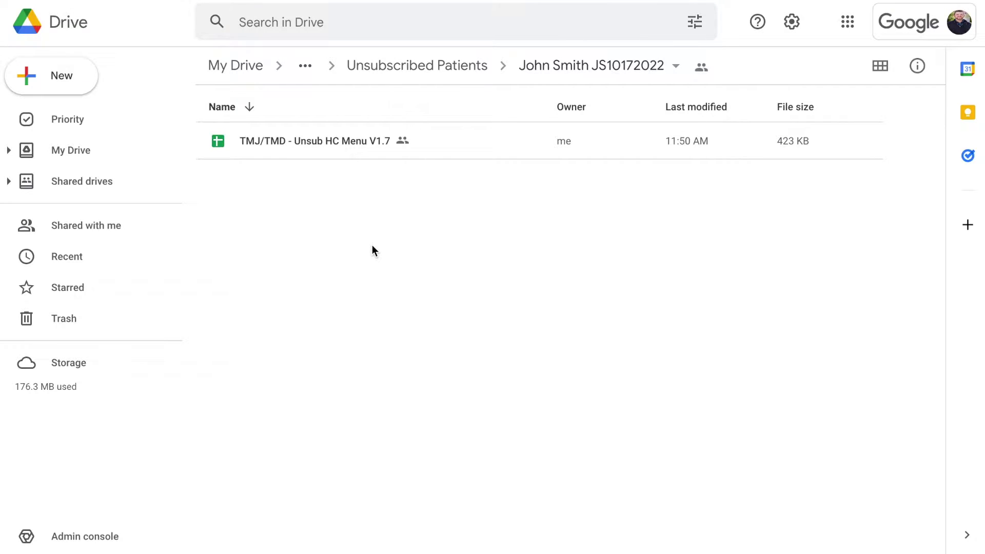
key("F5")
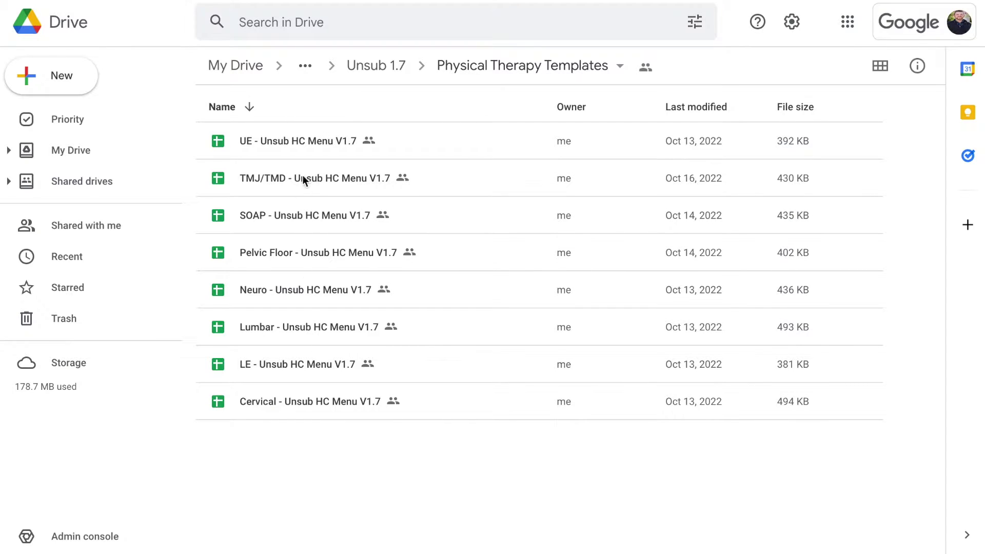
Step through the eight template files from UE to Cervical, then return to the DATA Center sheet
left_click(295, 143)
left_click(290, 179)
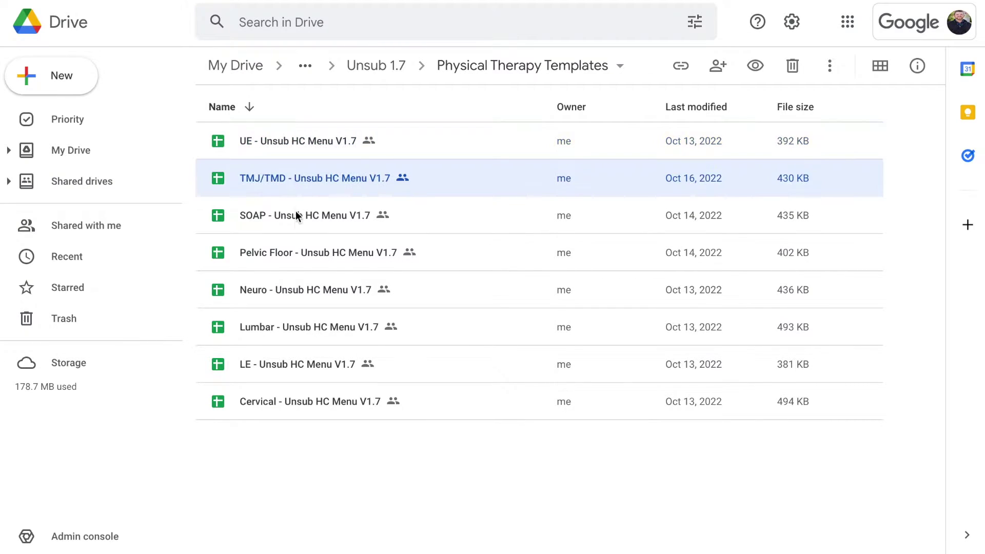
left_click(297, 216)
left_click(301, 256)
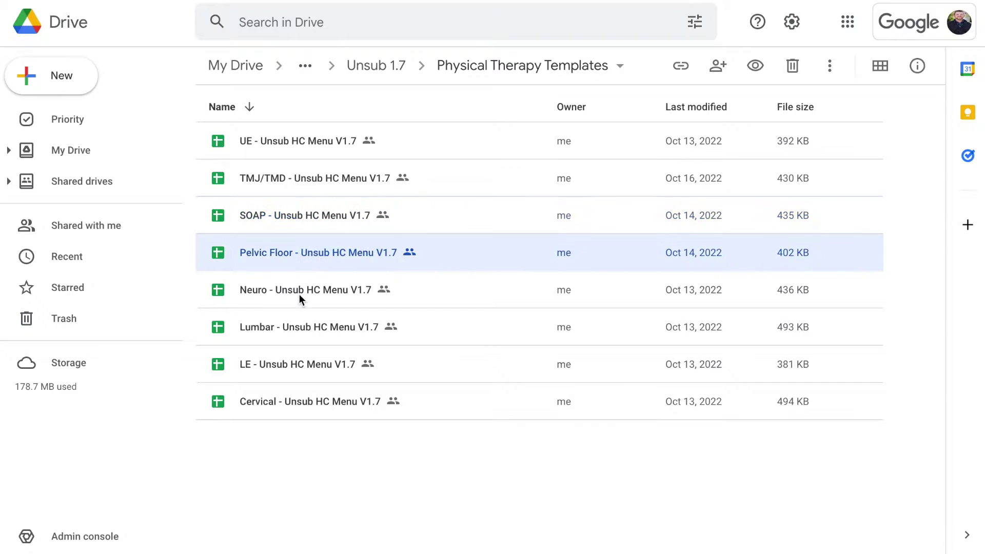
left_click(300, 294)
left_click(298, 331)
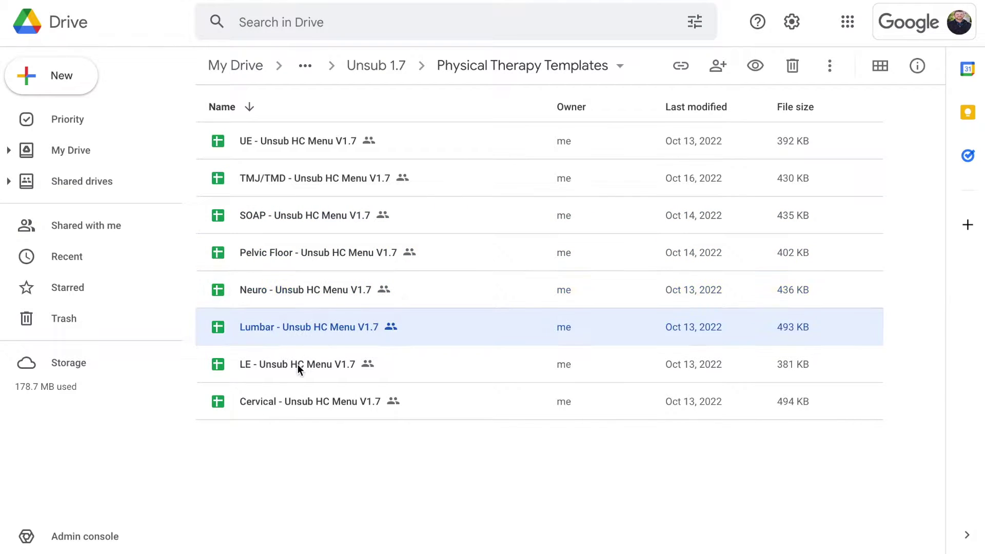
left_click(298, 365)
left_click(315, 408)
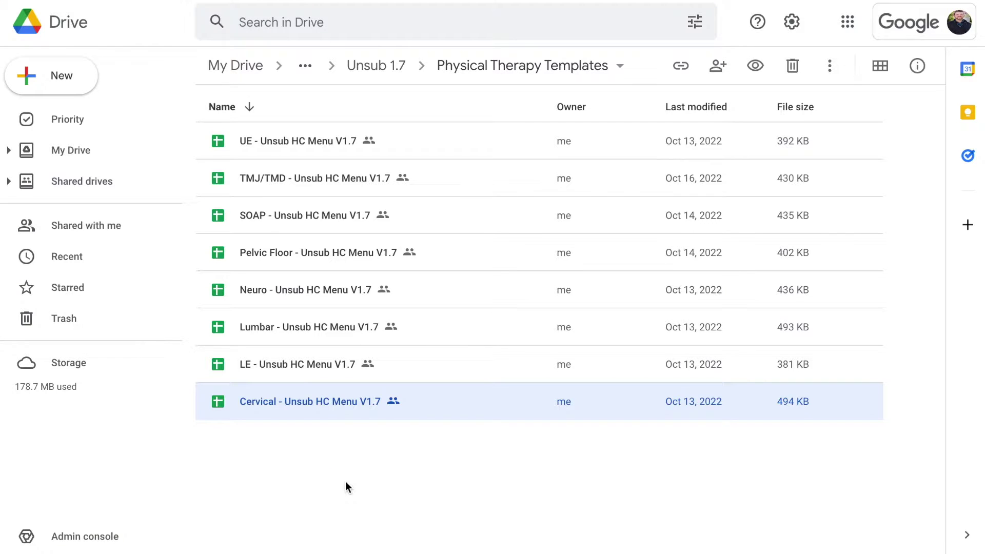
key("ctrl+Left")
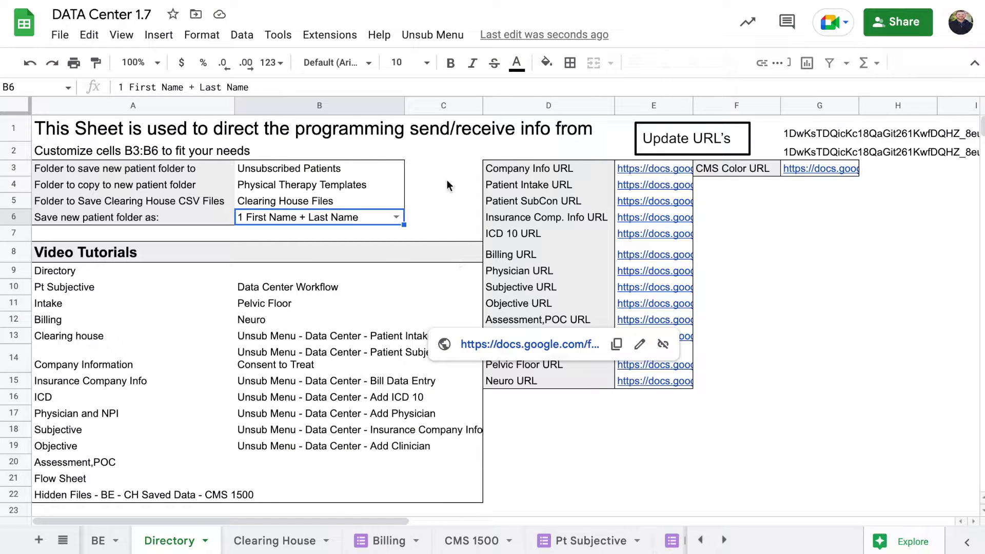
Inspect the C6 helper formula, the B6 naming choice, and the Company Info URL labels
left_click(405, 216)
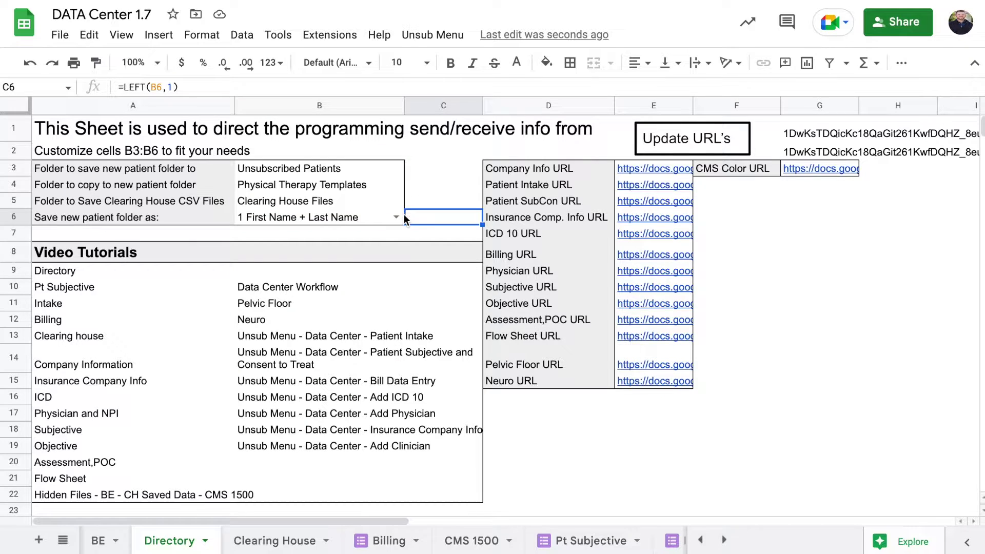
left_click(362, 216)
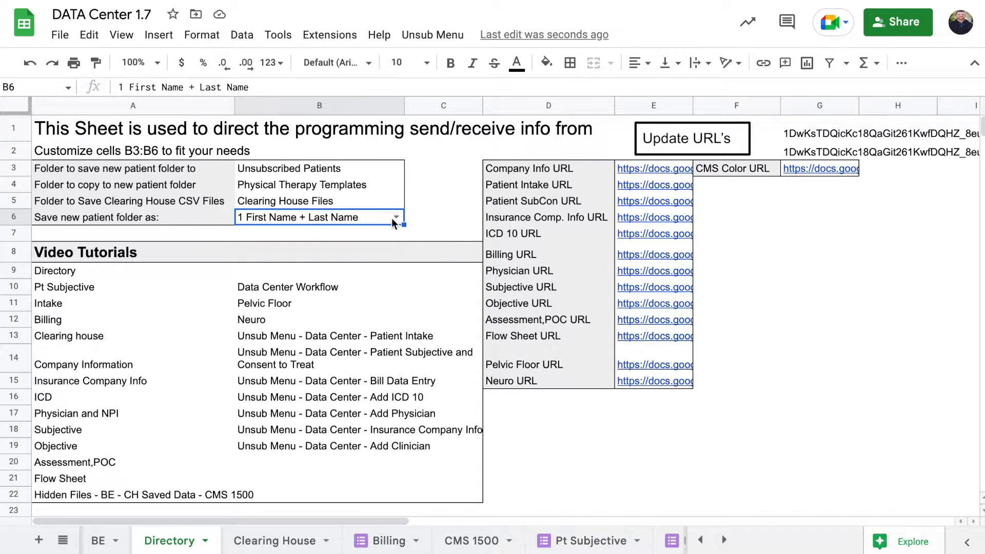
left_click(426, 220)
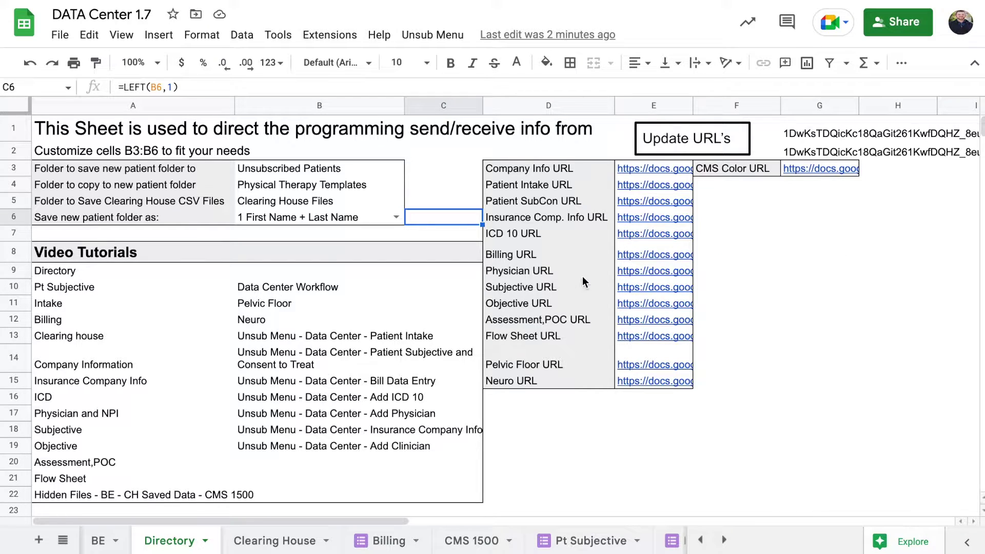
left_click(611, 172)
key("Down")
key("Down")
key("Down")
key("Down")
key("Down")
key("Down")
key("Down")
key("Down")
key("Down")
key("Down")
key("Down")
key("Down")
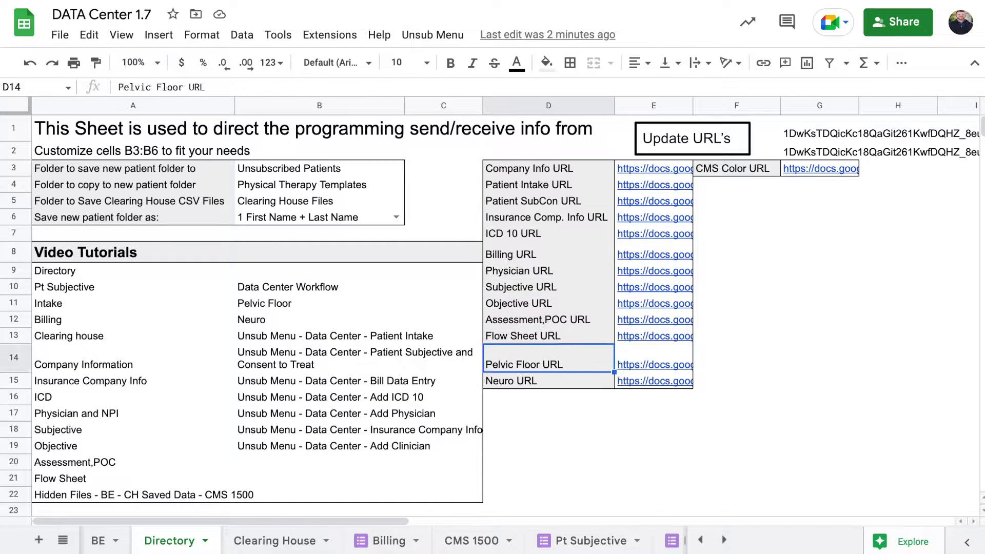
Browse the tutorial list down to Bill Data Entry and glance at the Unsub Menu
left_click(103, 272)
key("Down")
key("Down")
key("Down")
key("Down")
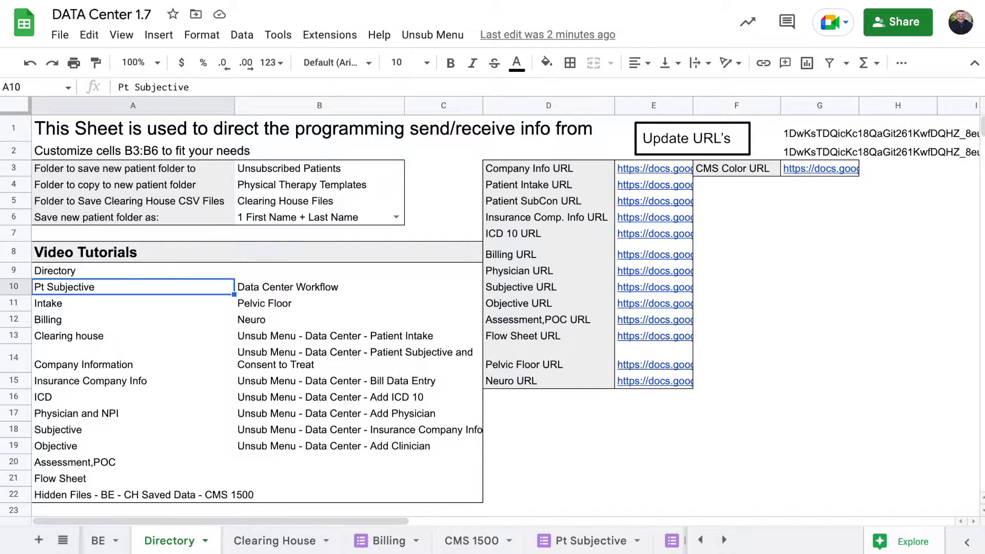
key("Down")
key("Down")
key("Down")
key("Down")
key("Down")
key("Down")
key("Down")
key("Down")
key("Down")
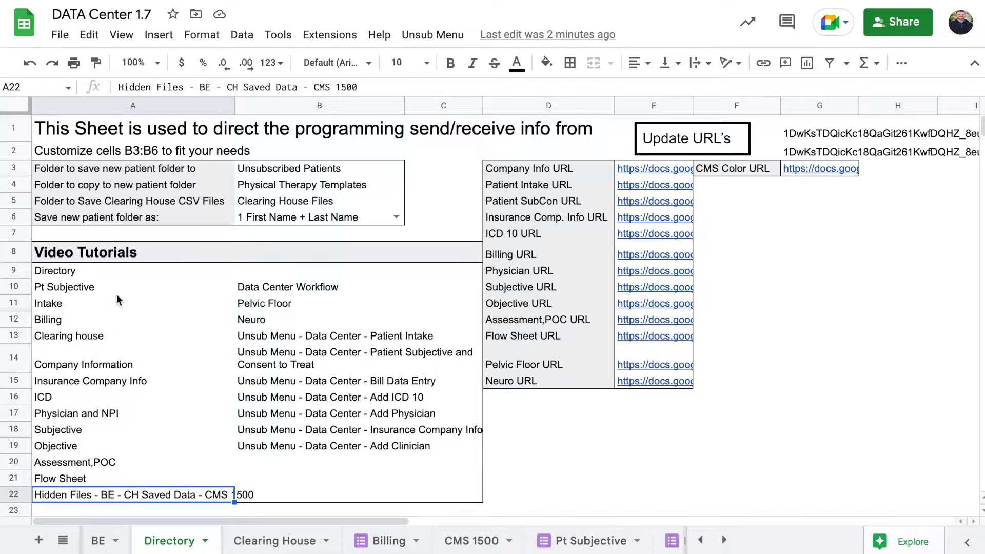
left_click(281, 303)
key("Down")
key("Down")
key("Down")
key("Down")
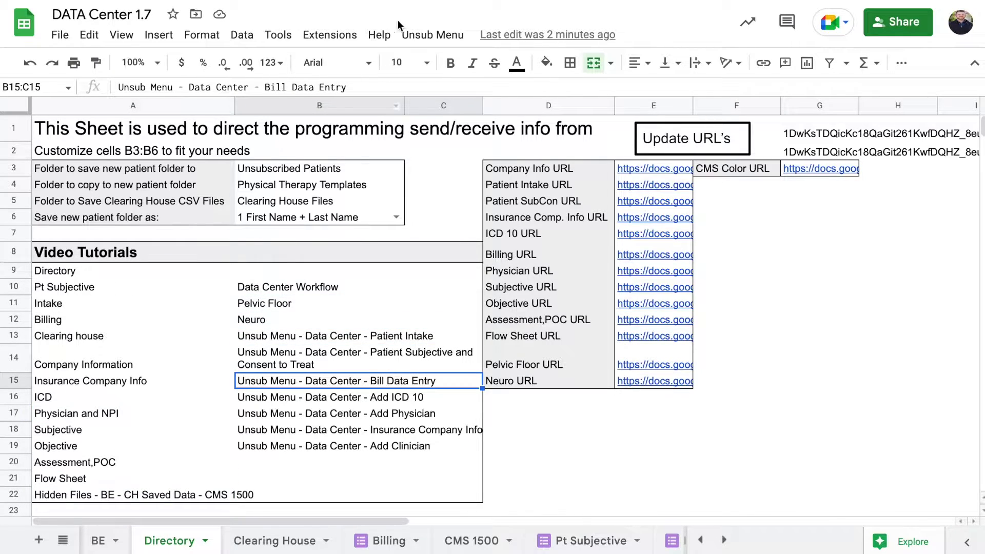
left_click(425, 34)
left_click(464, 291)
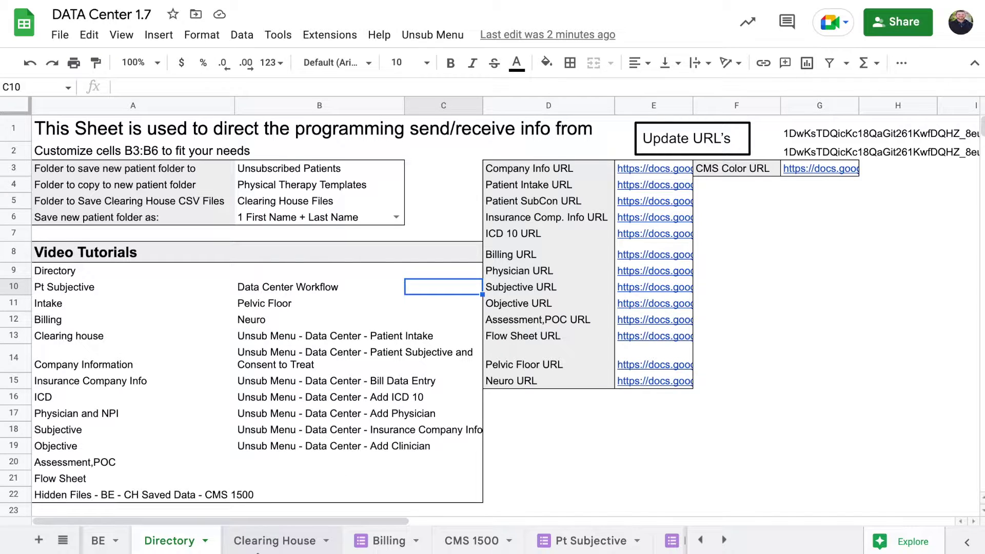
Clear rows 6 through 70 of the Clearing House claim form with its CLEAR button
left_click(261, 544)
scroll(252, 376, "up", 5)
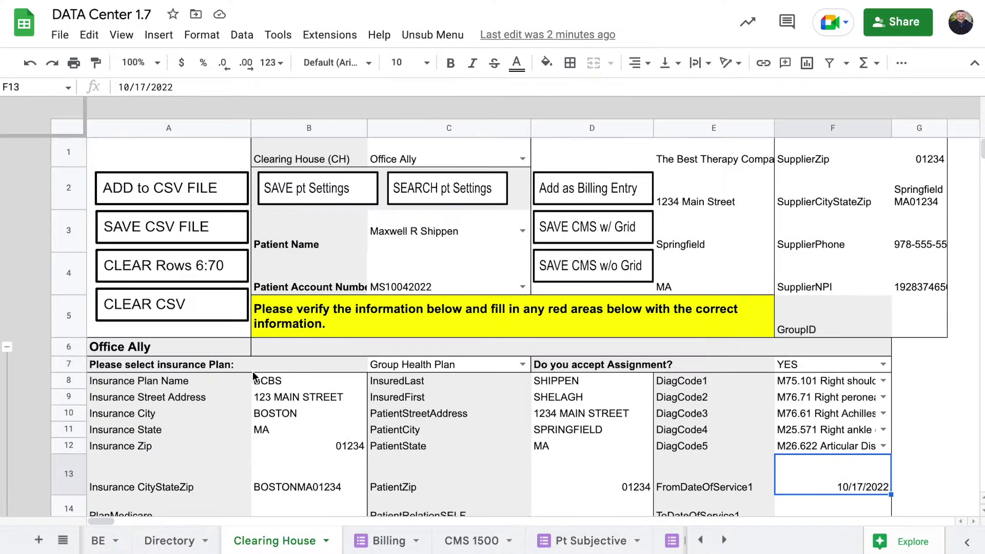
left_click(200, 272)
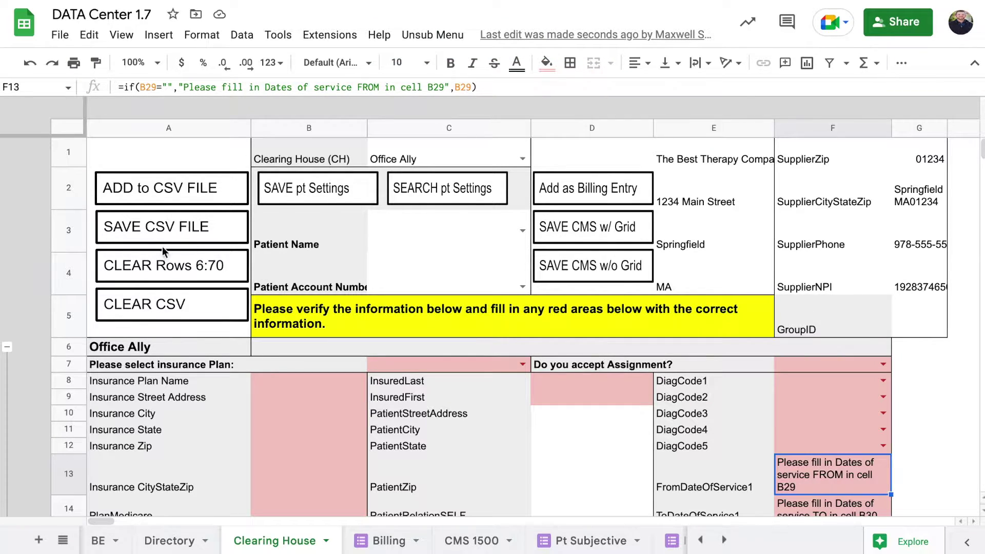
scroll(406, 345, "down", 1)
scroll(406, 346, "down", 10)
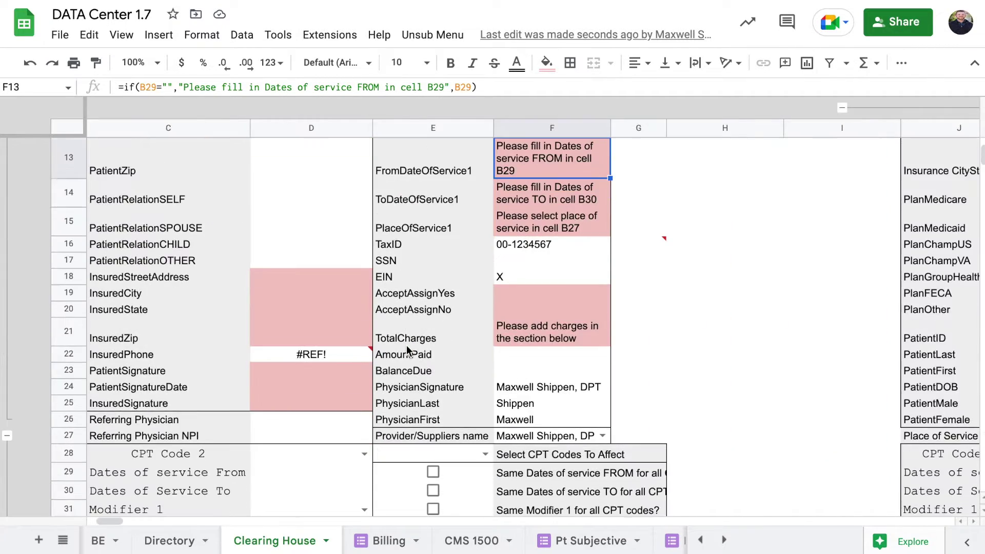
scroll(406, 328, "up", 11)
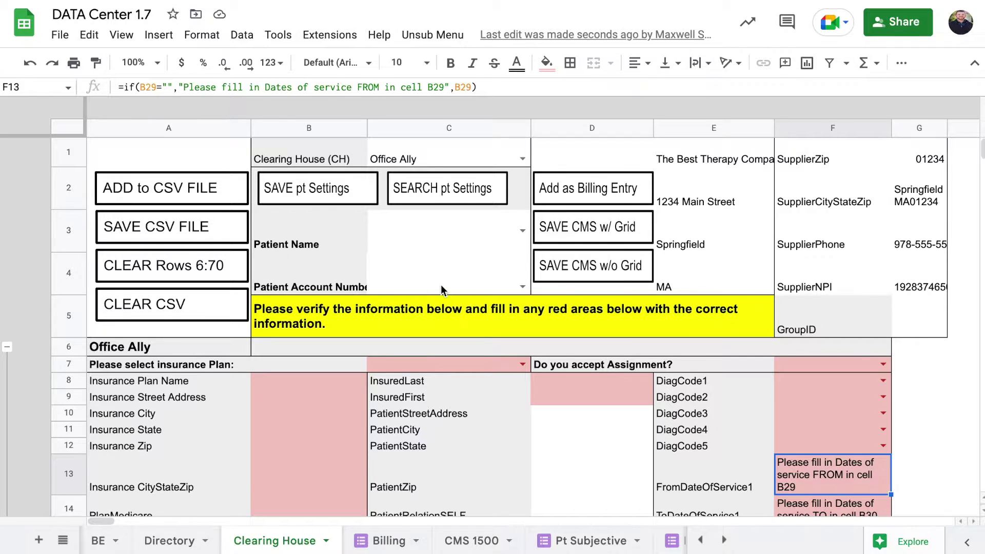
scroll(441, 287, "down", 3)
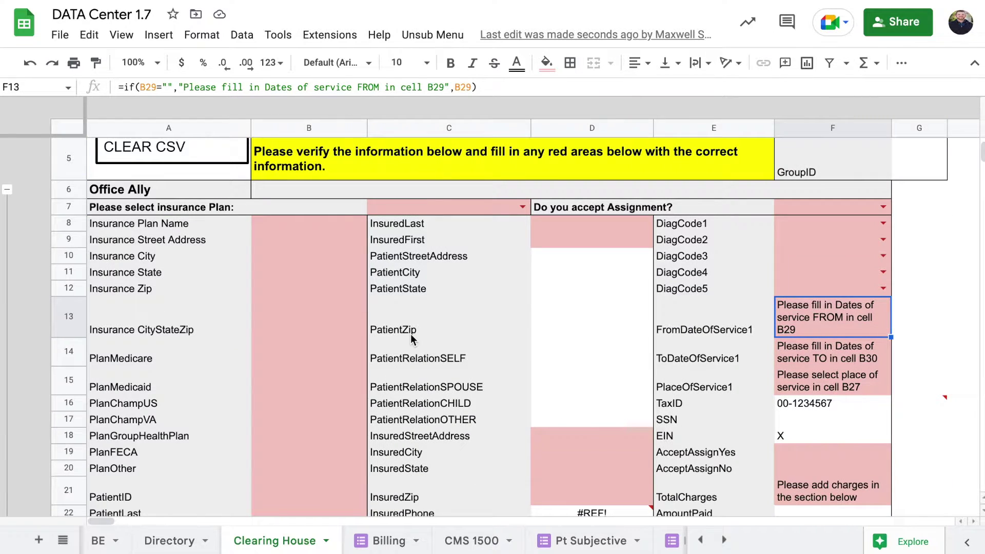
scroll(410, 338, "down", 5)
scroll(410, 338, "up", 6)
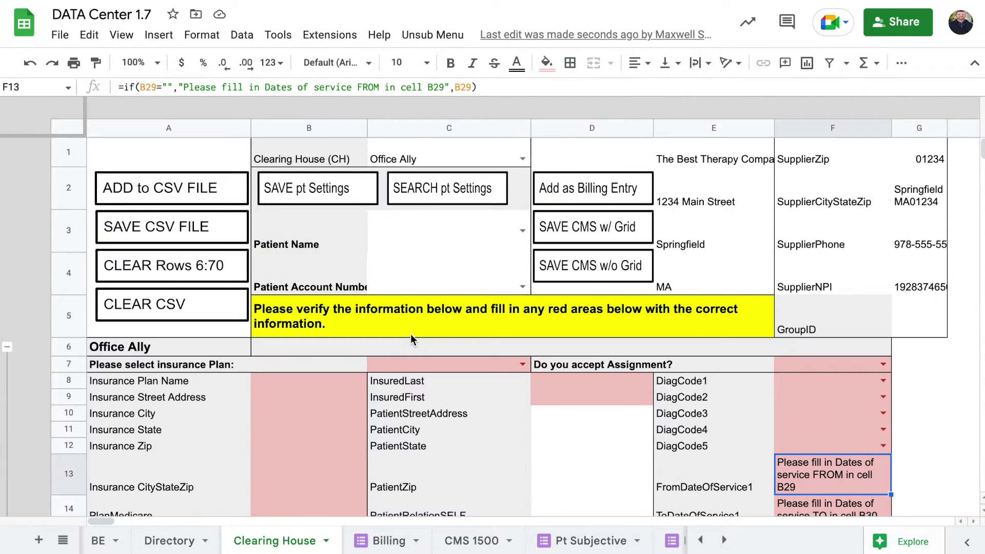
scroll(365, 383, "down", 10)
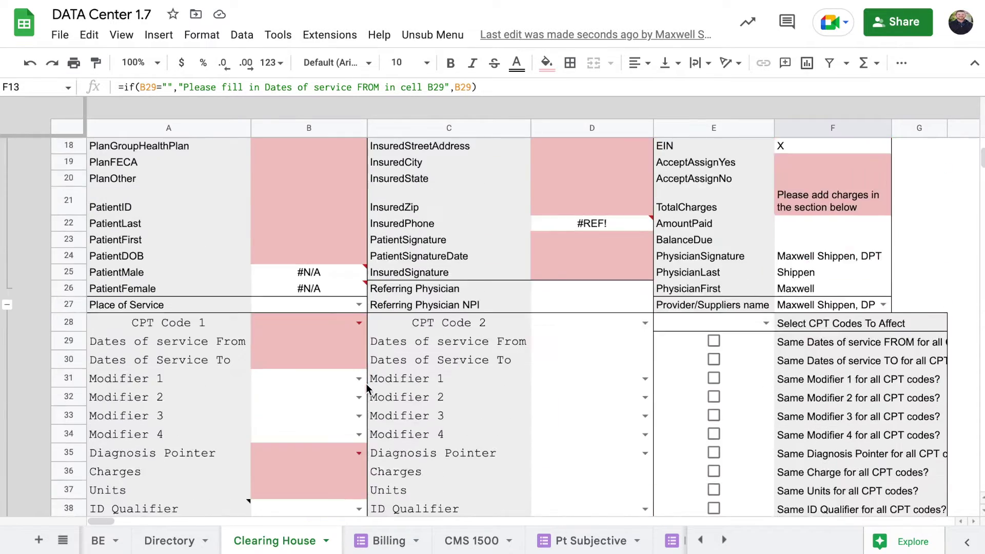
scroll(365, 386, "down", 10)
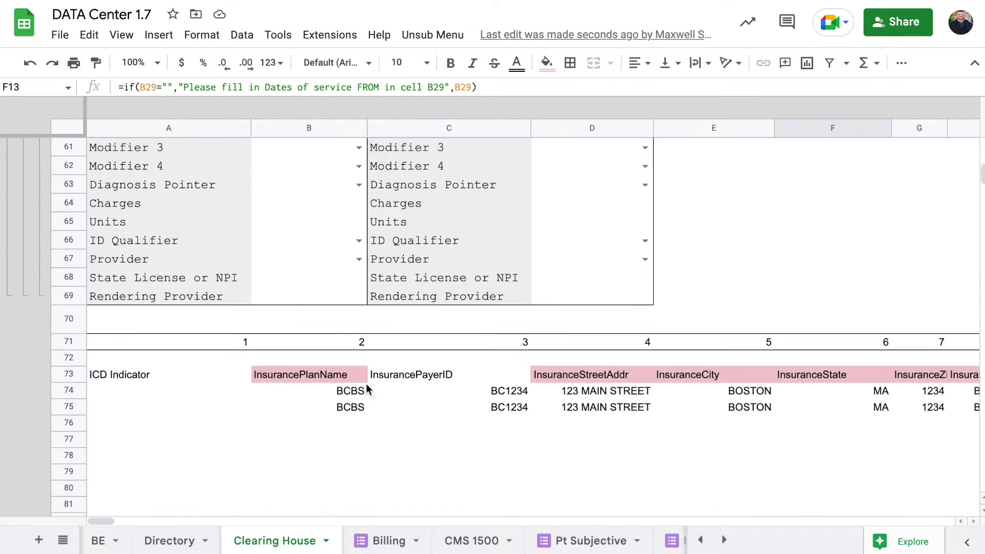
Review the row 73 CSV headers from ICD Indicator to PlanChampus and the row 74 claim values
left_click(189, 209)
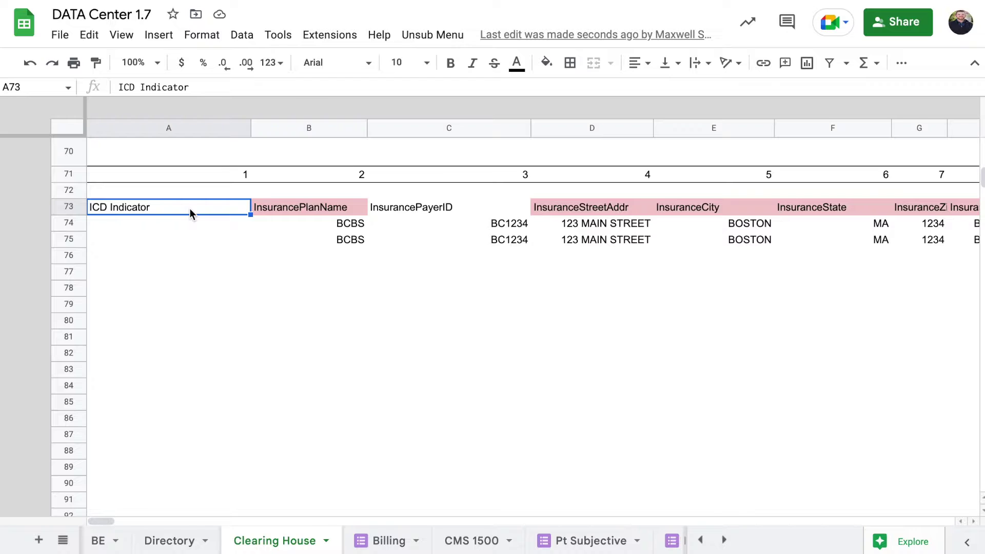
key("Right")
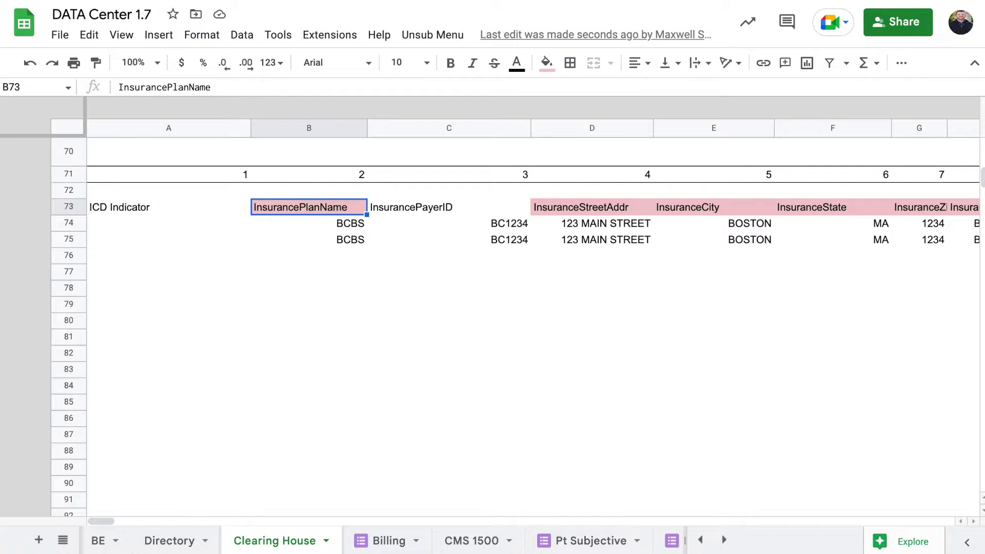
key("Right")
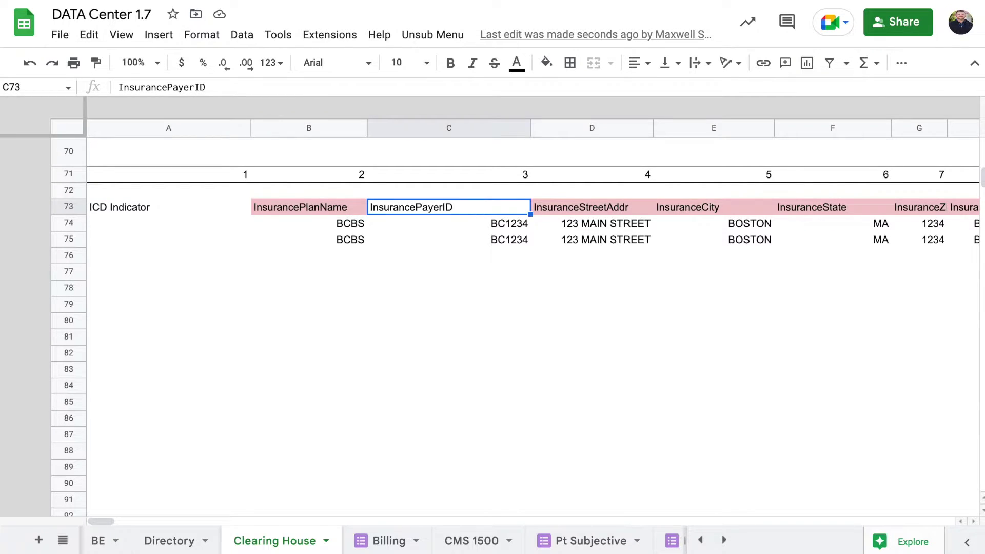
key("Right")
key("Left")
key("Left")
key("Right")
key("Right")
key("Right")
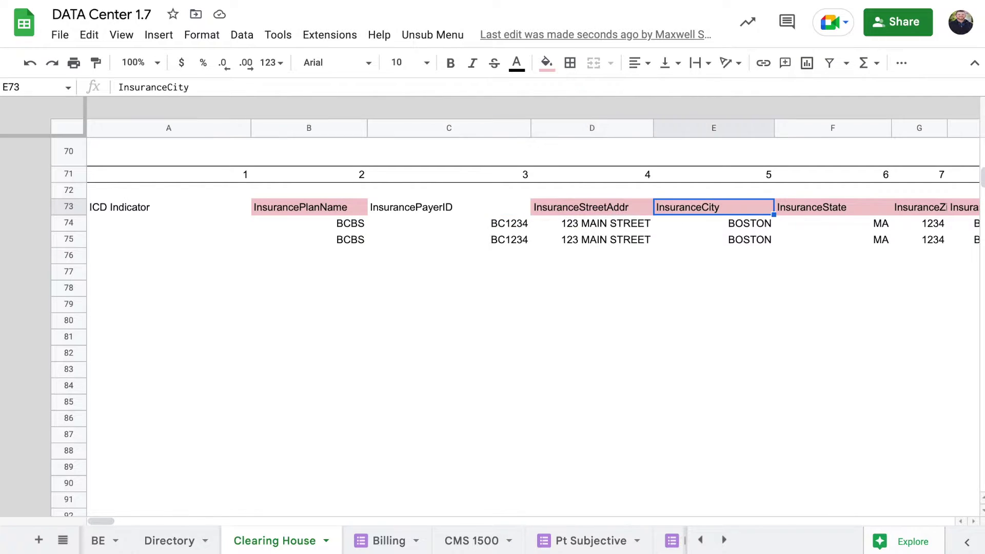
key("Right")
key("Right")
key("Right")
key("Right")
key("Right")
key("Right")
key("Right")
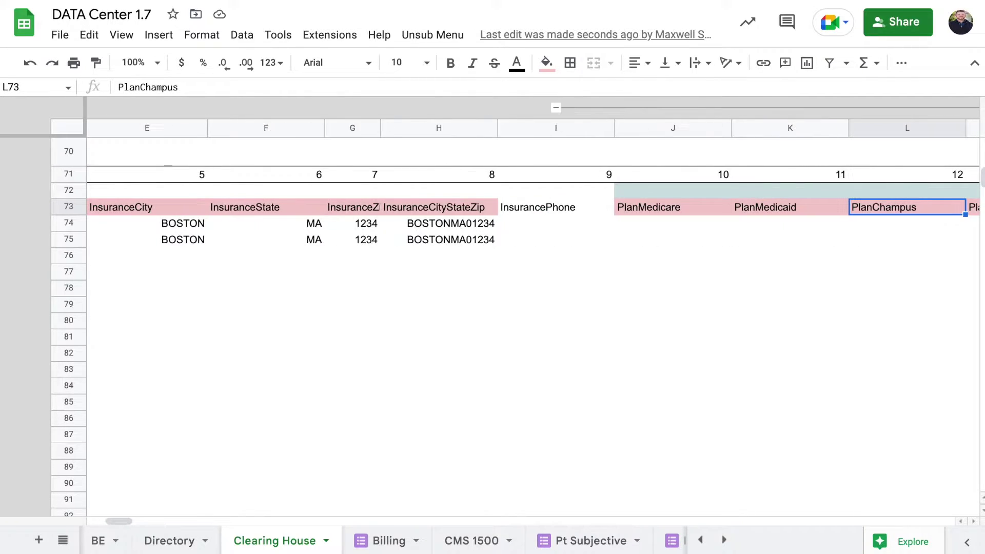
key("Right")
key("Right")
key("Right")
key("Left")
key("Left")
key("Left")
key("Down")
key("Left")
key("Left")
key("Left")
key("Left")
key("Left")
key("Left")
key("Left")
key("Left")
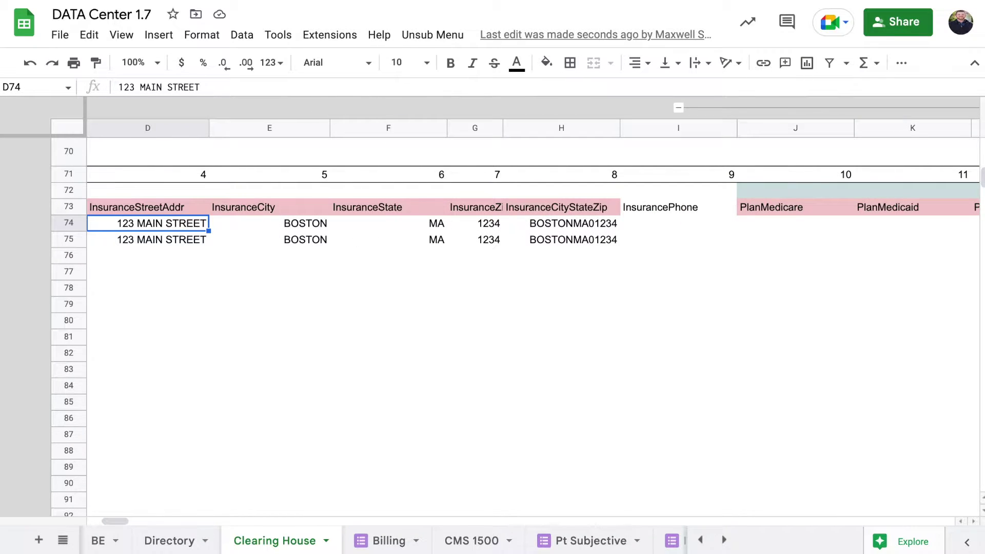
key("Right")
key("Right")
key("Right")
key("Right")
key("Right")
key("Right")
key("Right")
key("Right")
key("Right")
key("Right")
key("Right")
key("Right")
key("Right")
key("Right")
key("Right")
key("Right")
key("Right")
key("Right")
key("Right")
key("Right")
key("Right")
key("Right")
key("Right")
key("Right")
key("Right")
key("Right")
key("Right")
key("Right")
key("Right")
key("Right")
key("Right")
key("Right")
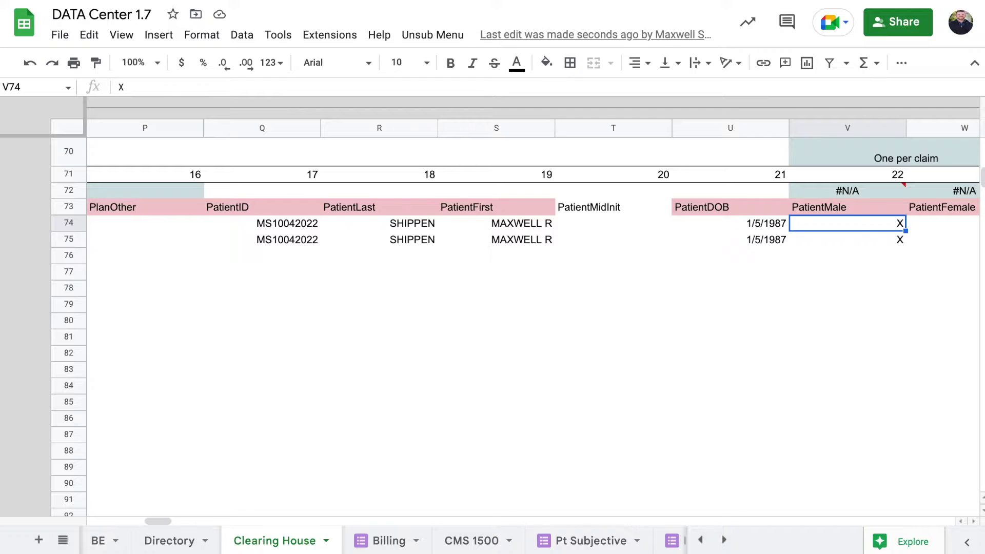
key("Right")
key("Right")
key("Right")
key("Right")
key("Right")
key("Right")
key("Right")
key("Right")
key("Right")
key("Right")
key("Right")
key("Right")
key("Right")
key("Right")
key("Right")
key("Right")
key("Right")
key("Right")
key("Right")
key("Right")
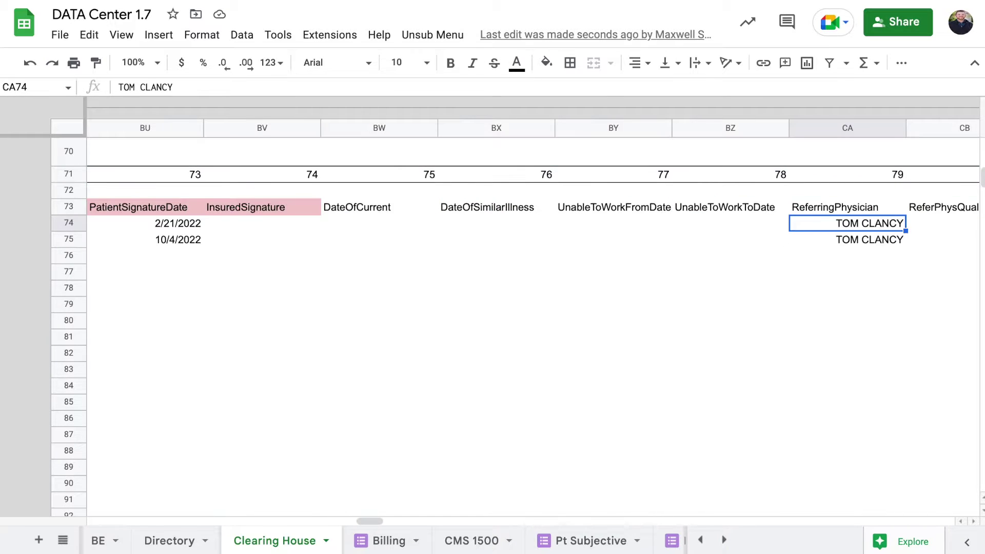
key("Right")
key("Right")
key("Right")
key("Right")
key("Right")
key("Right")
key("Right")
key("Right")
key("Right")
key("Right")
key("Right")
key("Right")
key("Right")
key("Right")
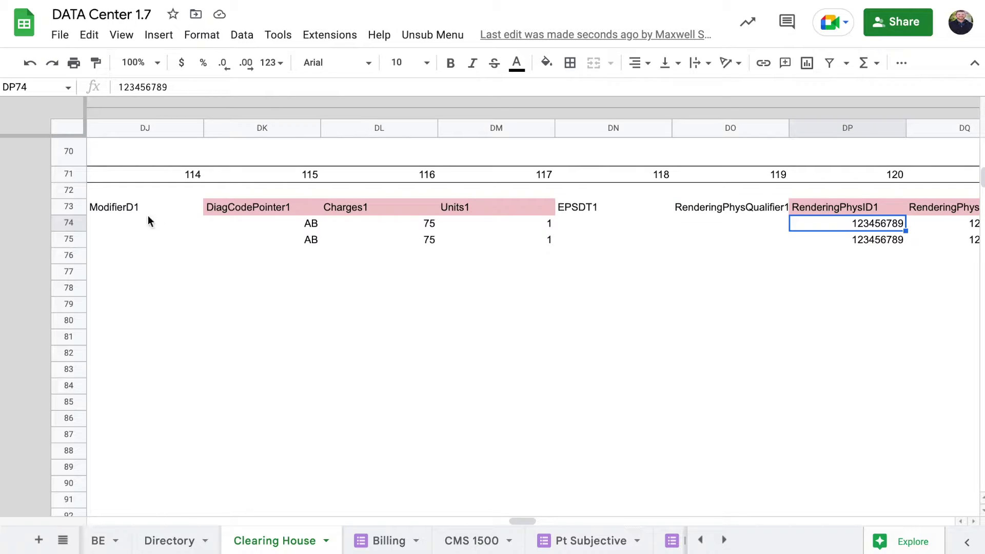
Scroll across the exported claim rows and back up to the claim form
scroll(382, 265, "right", 20)
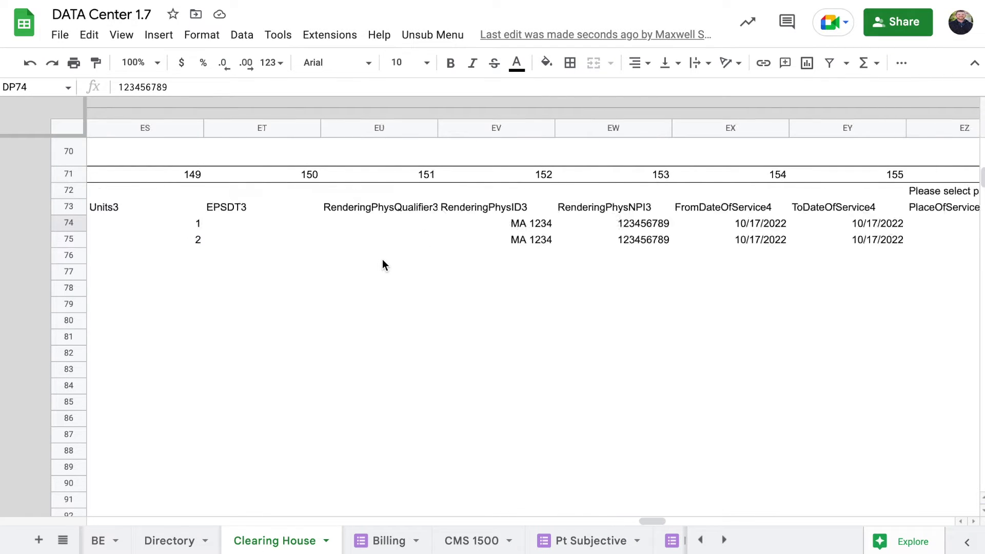
scroll(383, 262, "right", 20)
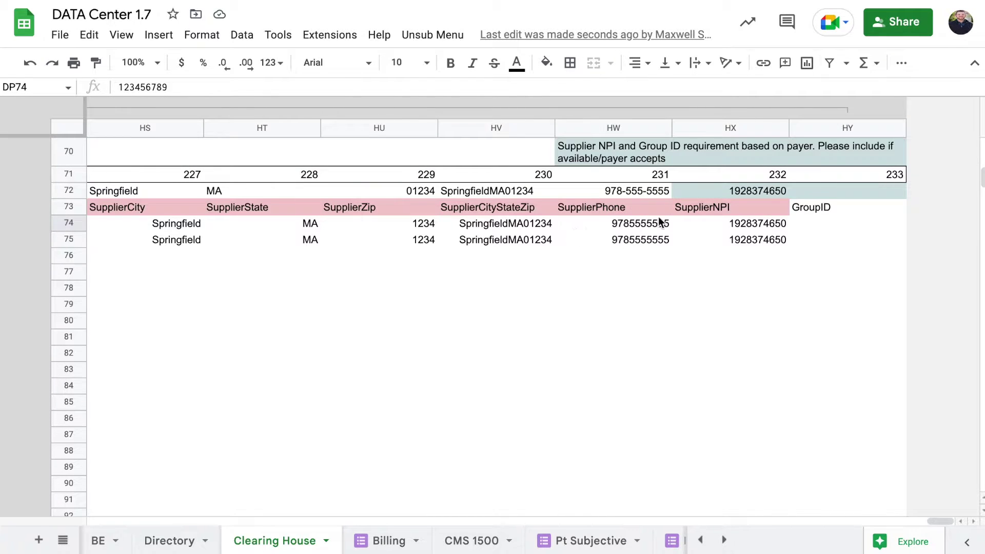
scroll(743, 210, "left", 20)
scroll(744, 211, "up", 20)
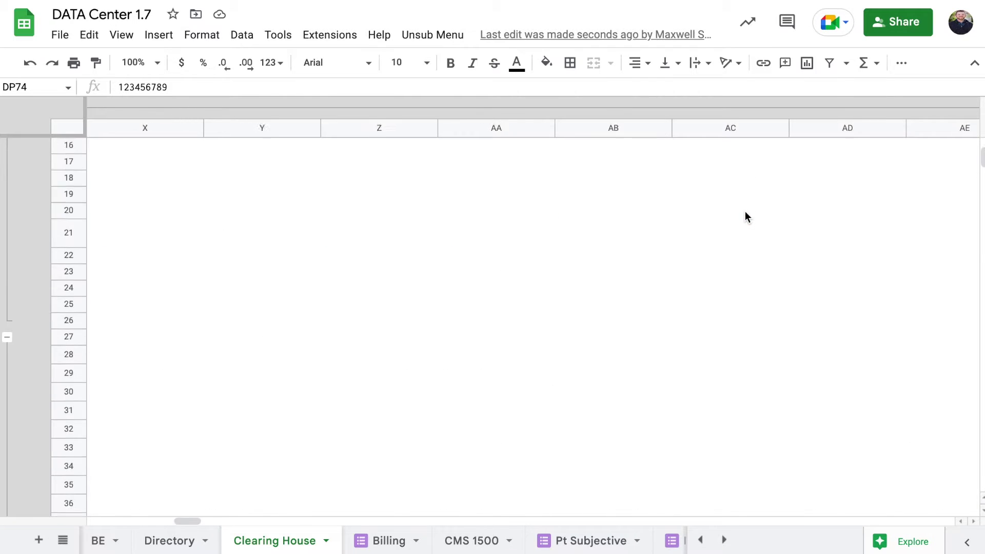
scroll(713, 241, "up", 3)
scroll(682, 269, "down", 6)
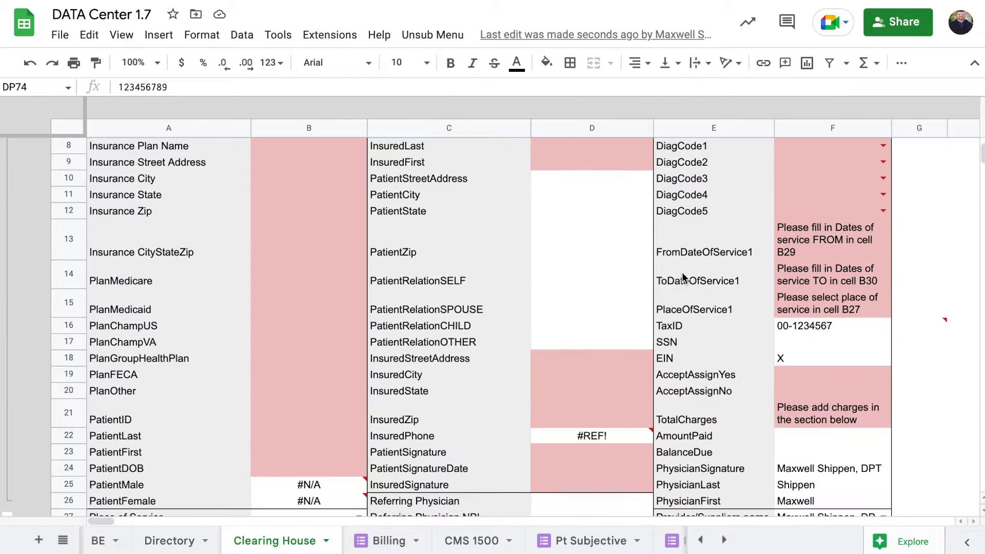
scroll(564, 265, "down", 2)
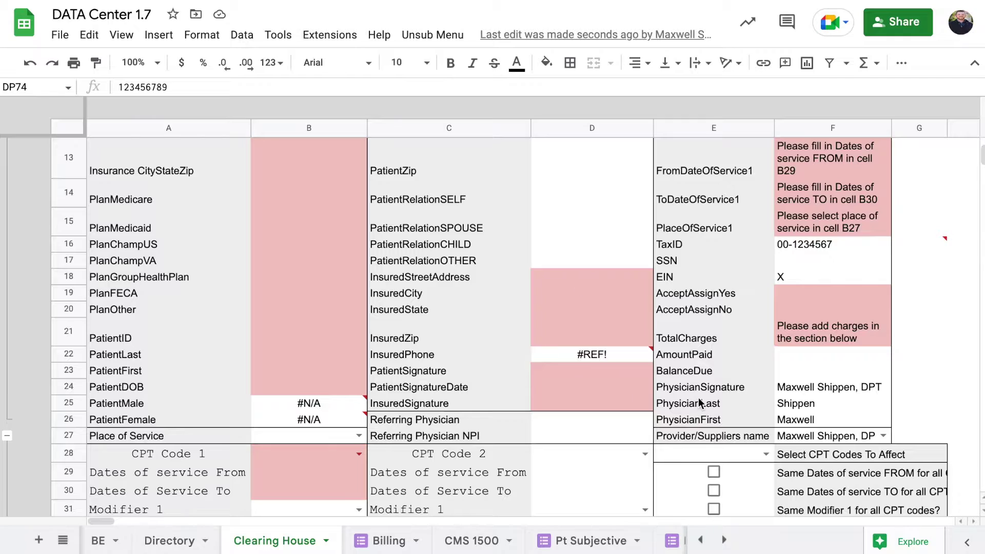
scroll(698, 400, "down", 8)
scroll(699, 400, "up", 4)
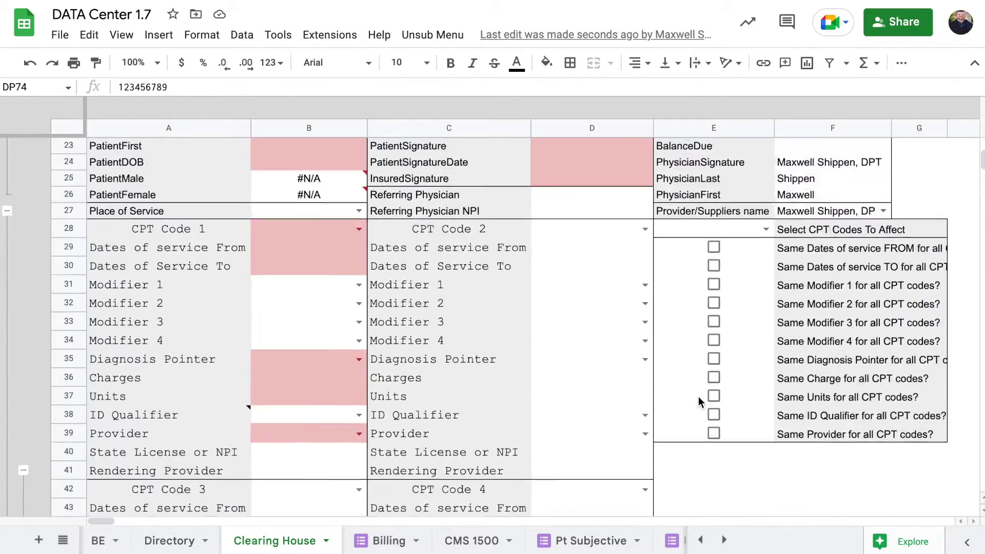
scroll(698, 395, "up", 7)
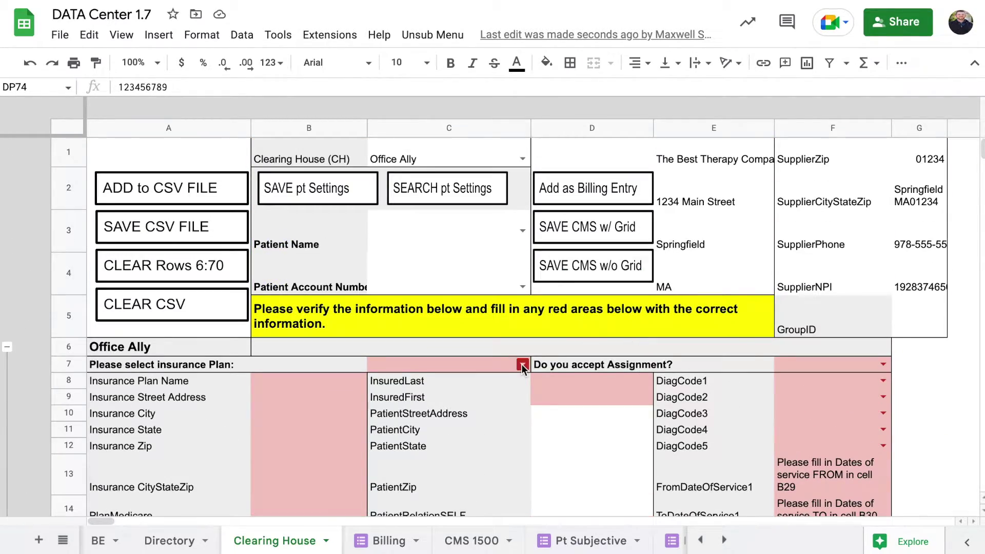
Choose the demo patient's name in C3 and their account number in C4
left_click(521, 230)
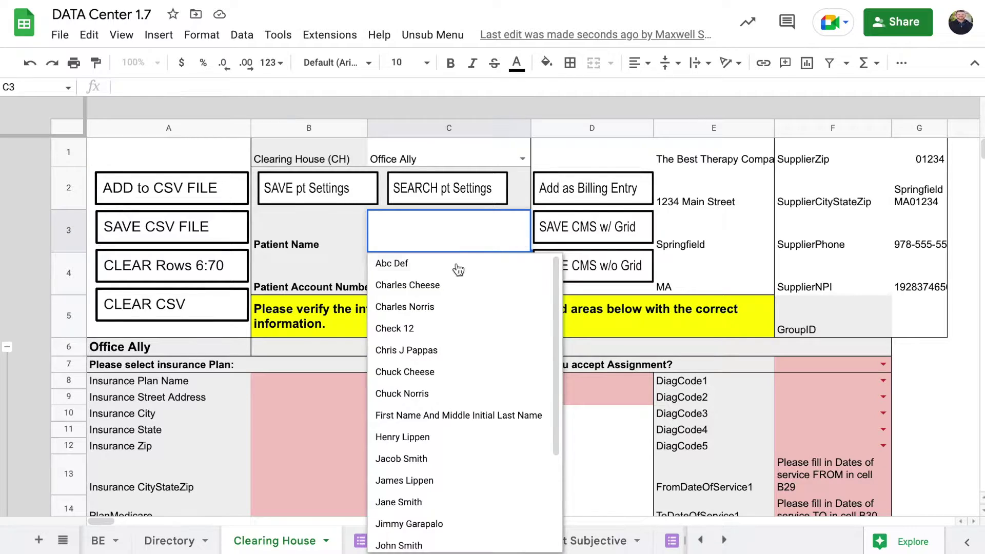
scroll(431, 466, "down", 3)
left_click(431, 472)
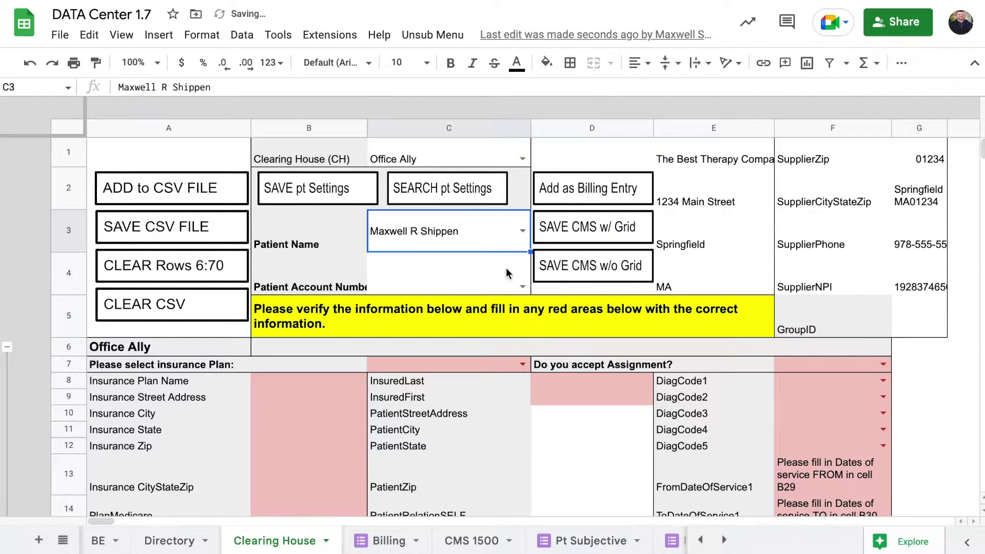
left_click(523, 281)
left_click(522, 283)
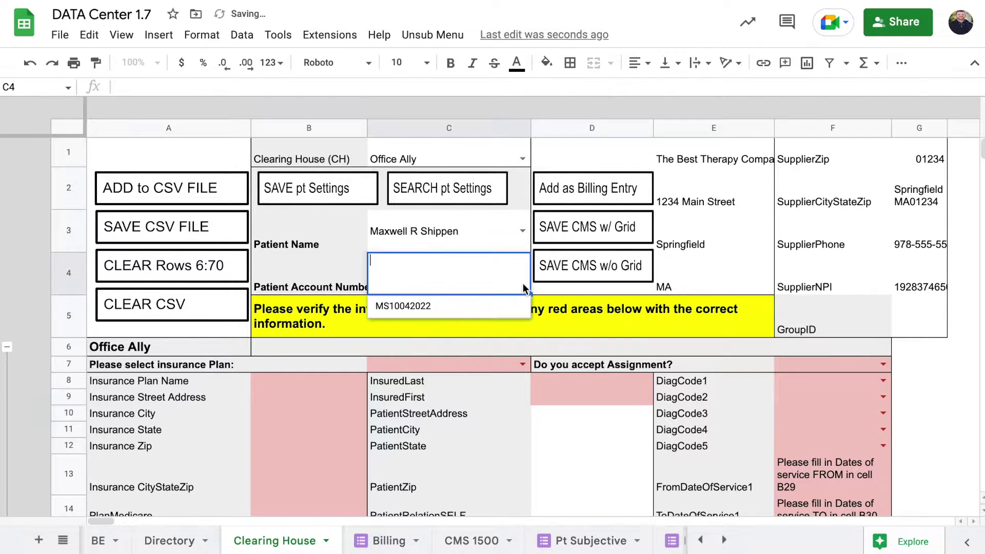
left_click(460, 316)
scroll(367, 412, "down", 2)
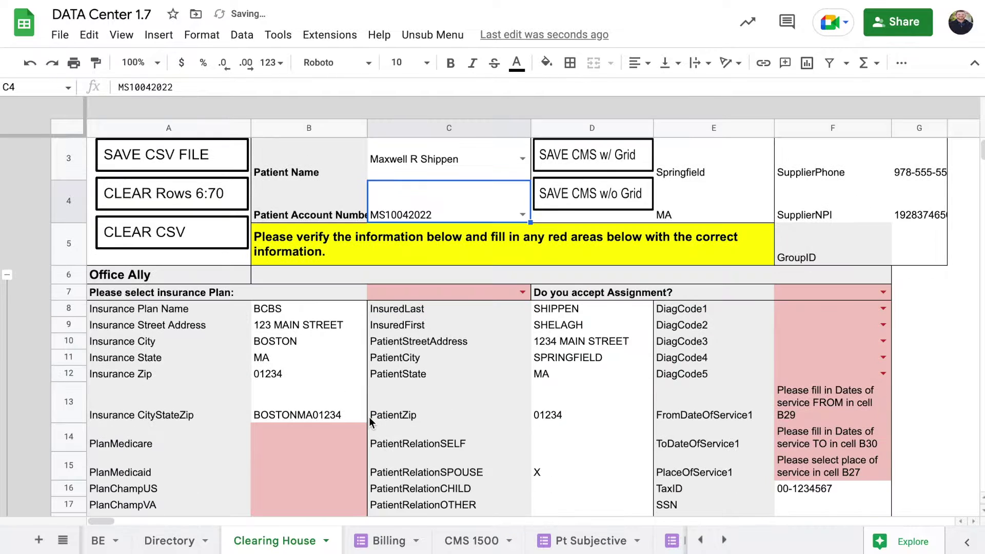
scroll(333, 367, "down", 3)
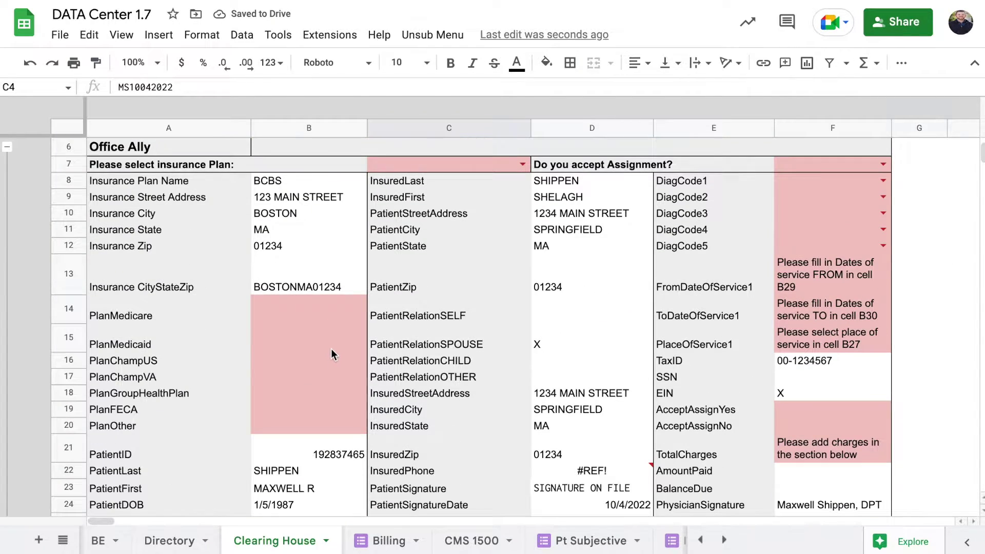
scroll(331, 346, "up", 2)
scroll(399, 353, "down", 2)
left_click(161, 165)
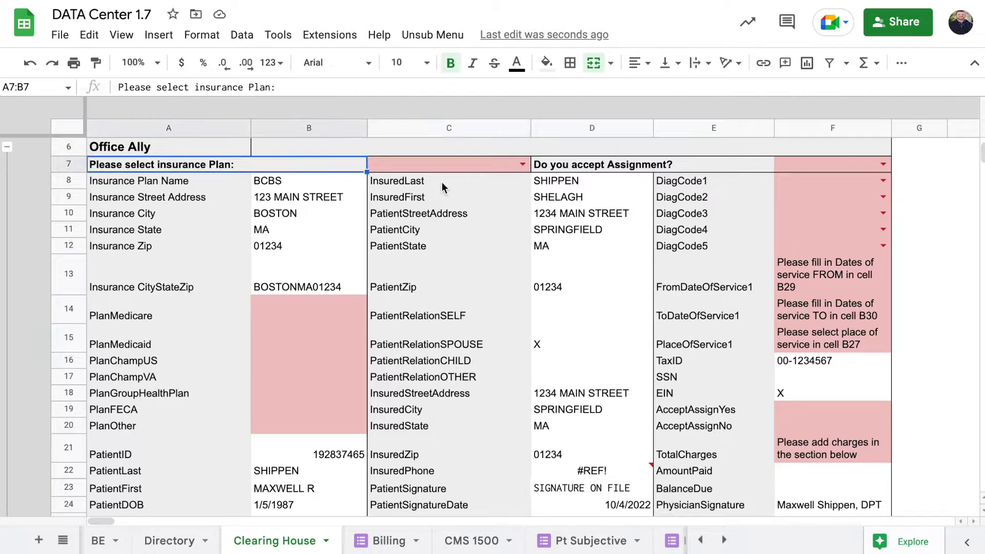
Set insurance plan C7 to Group Health Plan and accepting assignment to YES
left_click(521, 164)
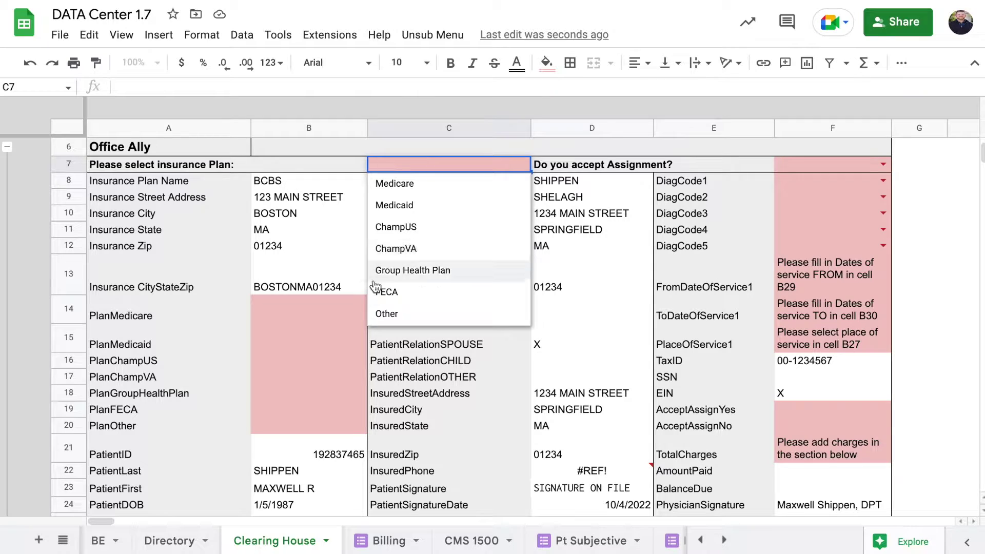
left_click(412, 270)
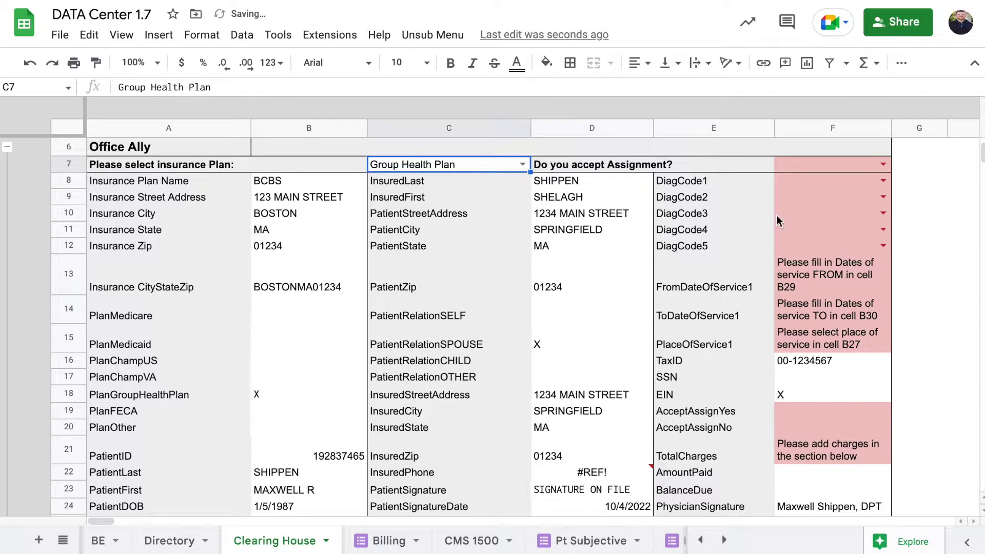
left_click(882, 164)
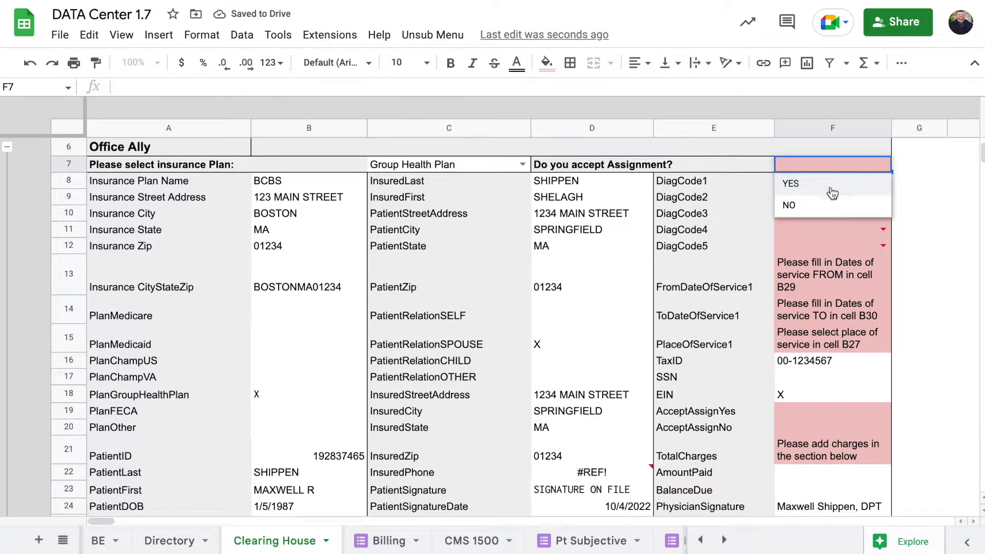
left_click(847, 186)
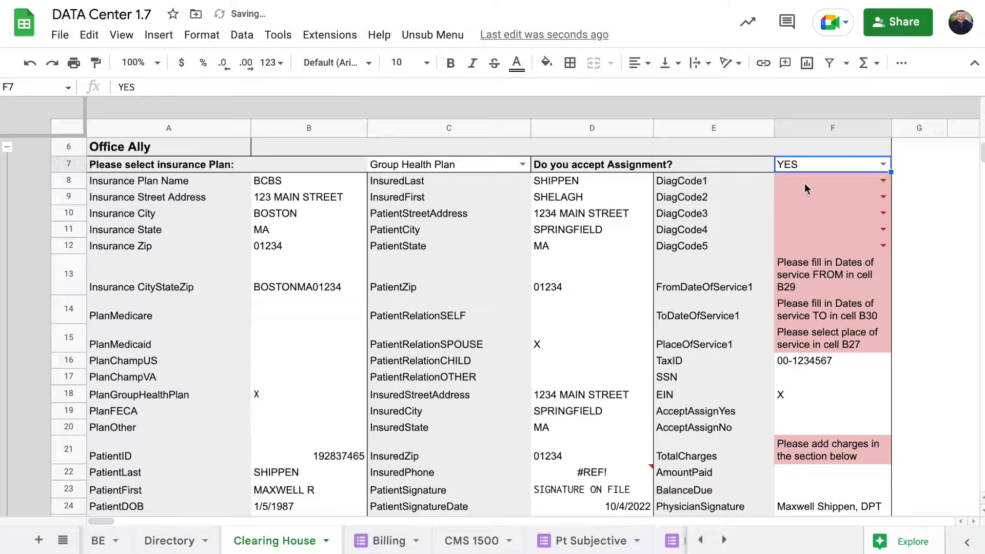
left_click(830, 184)
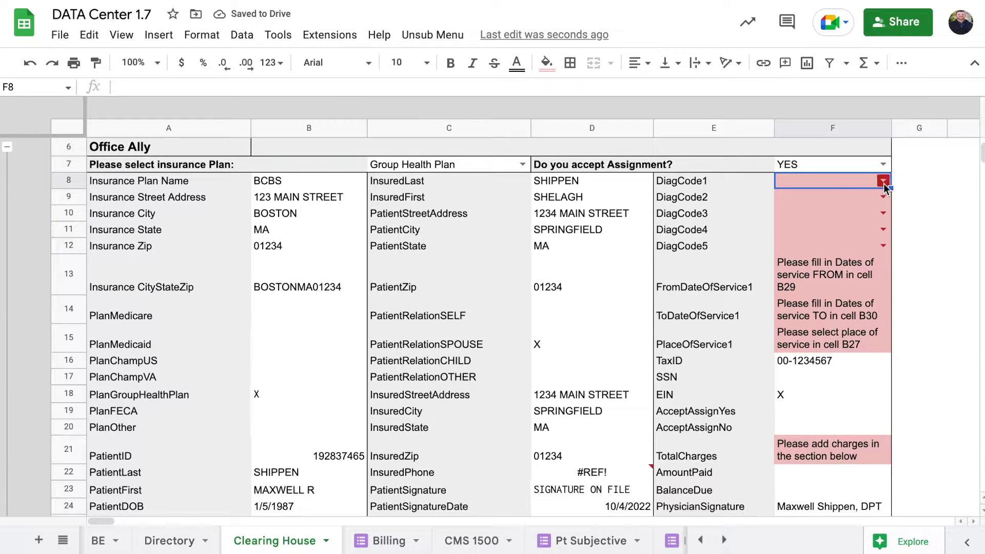
Set DiagCode1 to M76.61 Right Achilles Tendonitis and DiagCode2 to M76.72 Left peroneal tendonitis
left_click(432, 34)
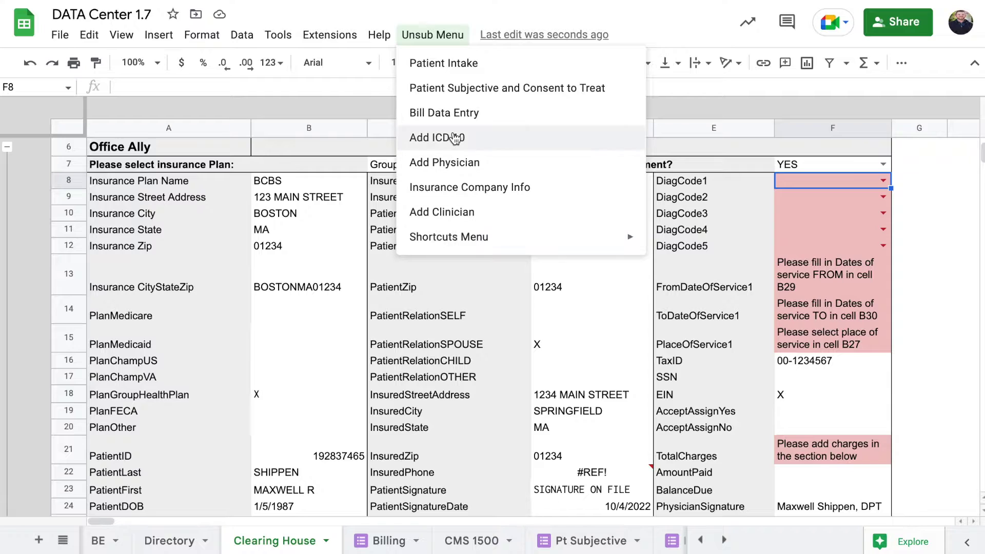
left_click(826, 220)
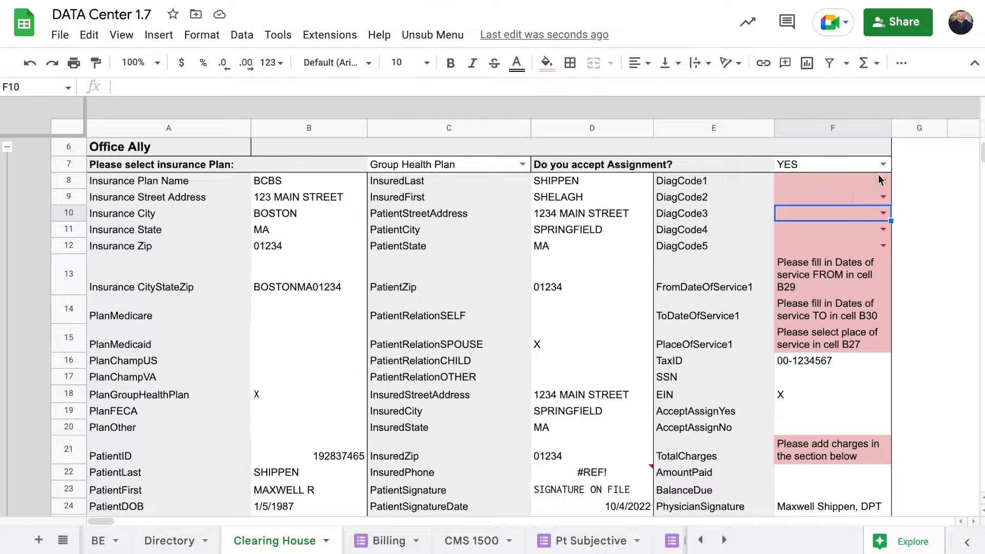
left_click(883, 178)
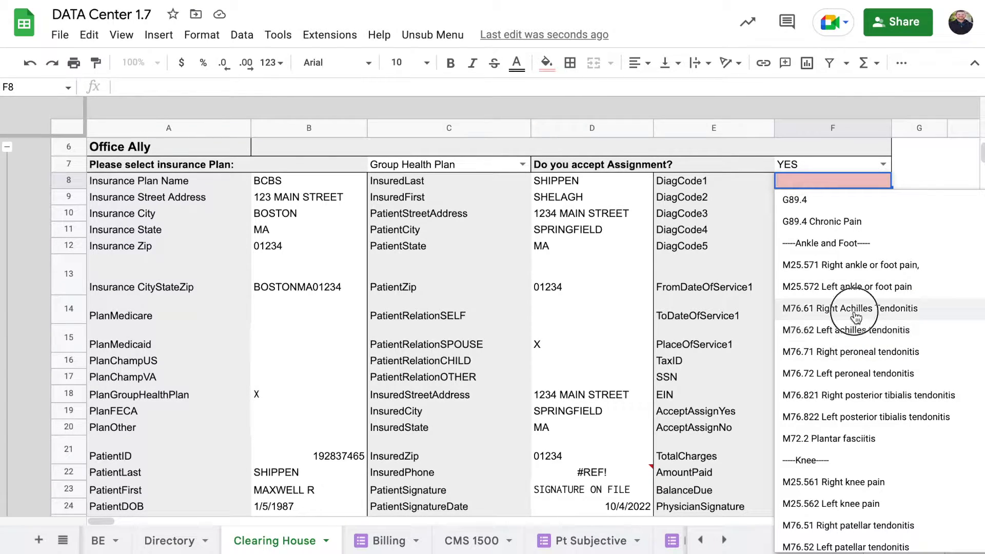
left_click(842, 331)
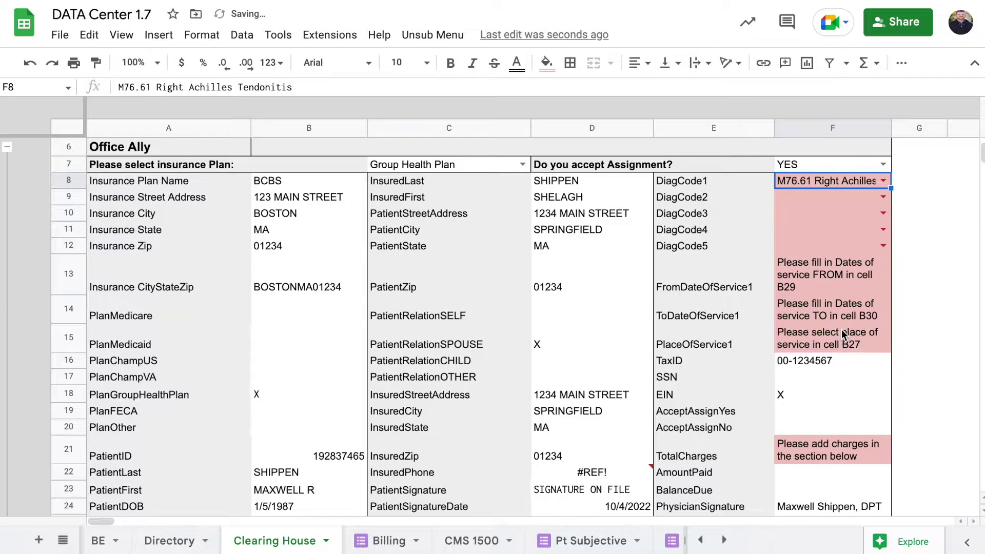
left_click(882, 196)
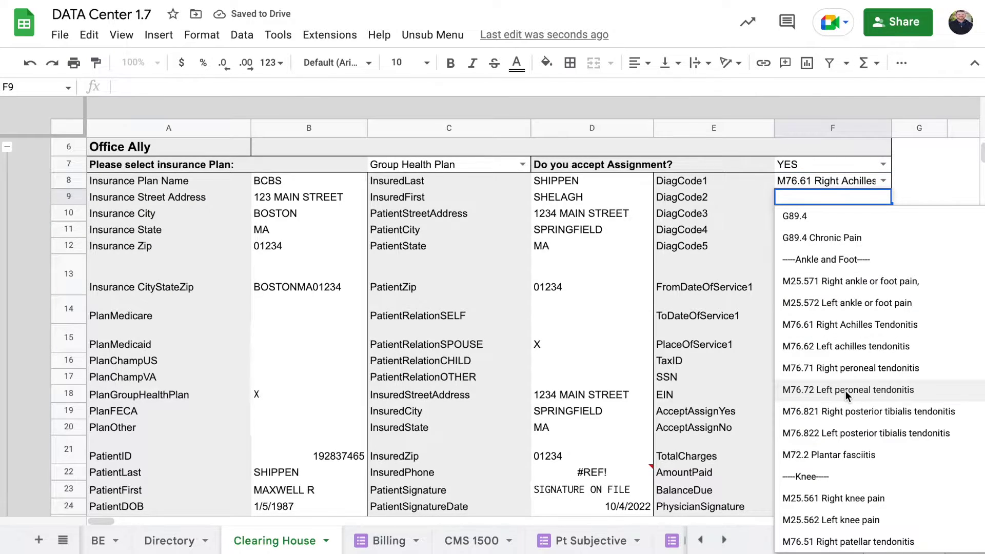
left_click(845, 390)
Check the F13 and F15 reminder formulas and set Place of Service B27 to 11 Office
scroll(845, 390, "down", 1)
scroll(845, 390, "down", 1)
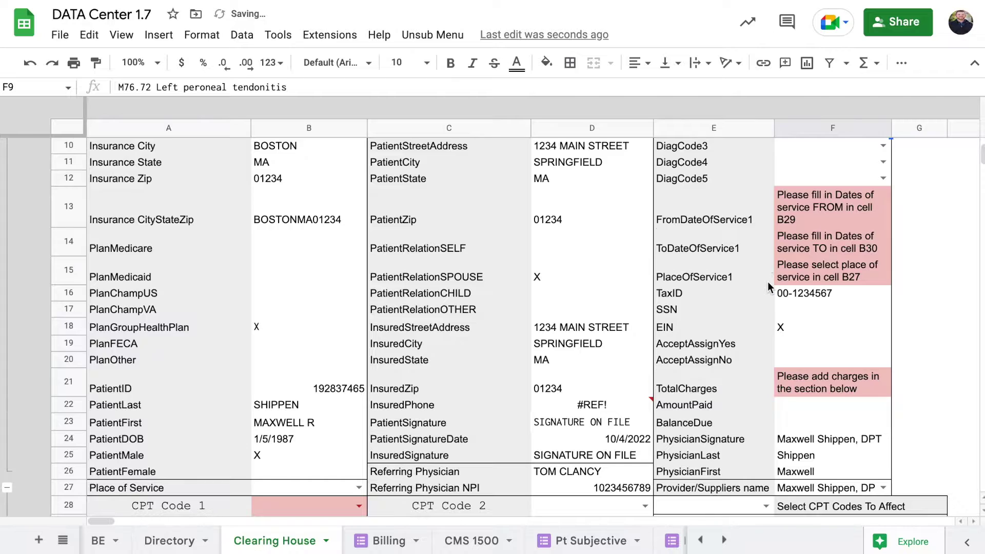
scroll(767, 281, "down", 2)
scroll(767, 282, "up", 1)
left_click(818, 174)
left_click(818, 237)
scroll(817, 238, "down", 2)
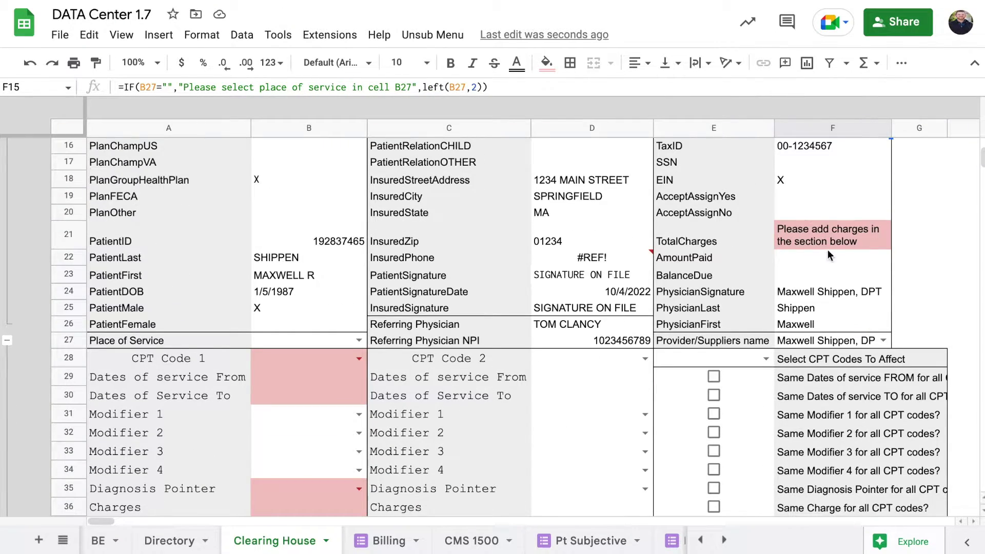
left_click(358, 340)
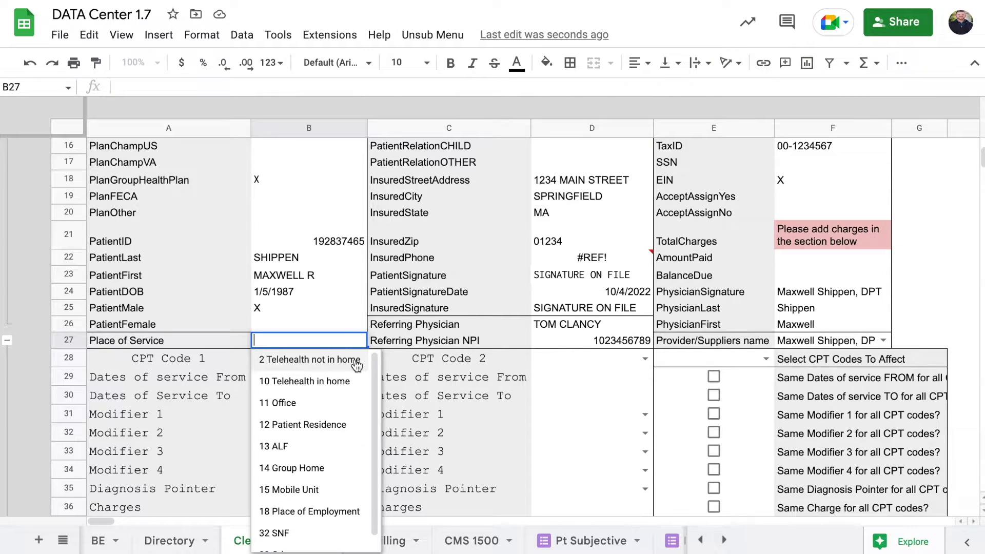
left_click(317, 402)
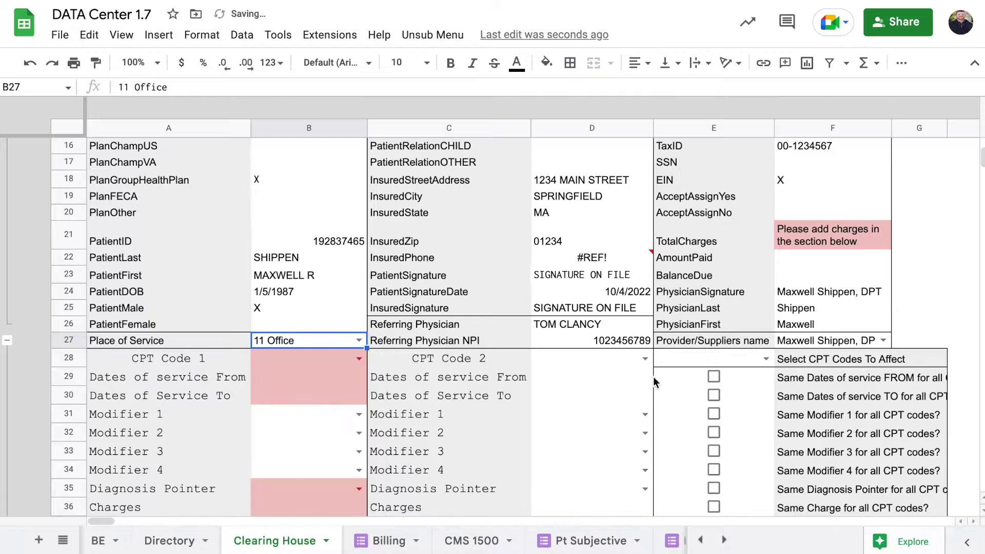
Set the CPT codes to affect in E28 to 2+
left_click(759, 358)
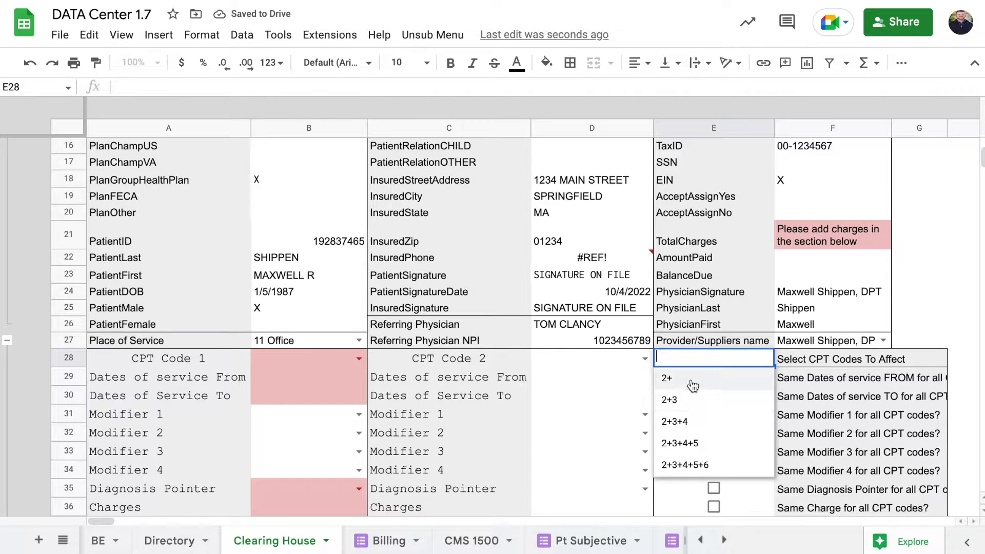
left_click(692, 378)
left_click(528, 393)
scroll(579, 394, "down", 2)
scroll(579, 393, "right", 3)
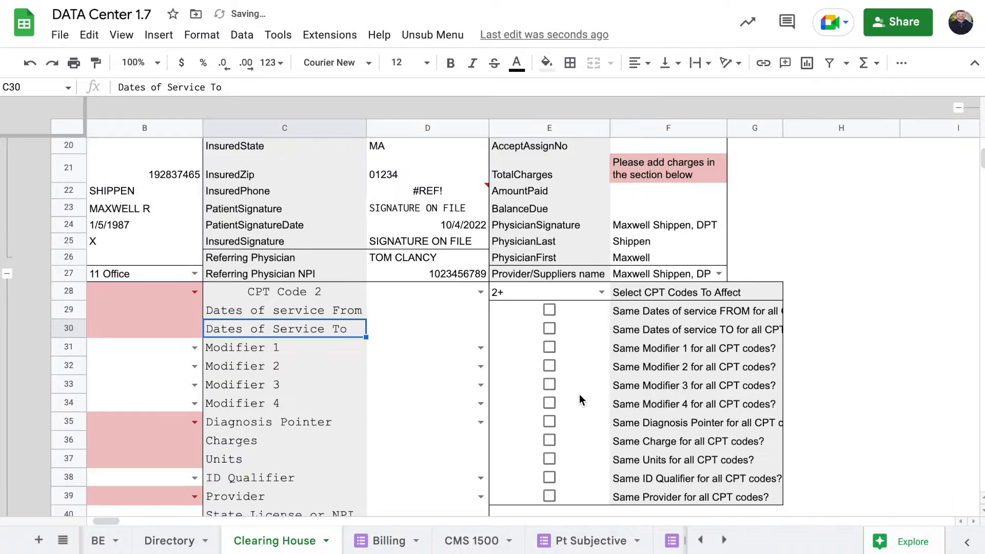
scroll(579, 394, "down", 1)
scroll(553, 282, "left", 3)
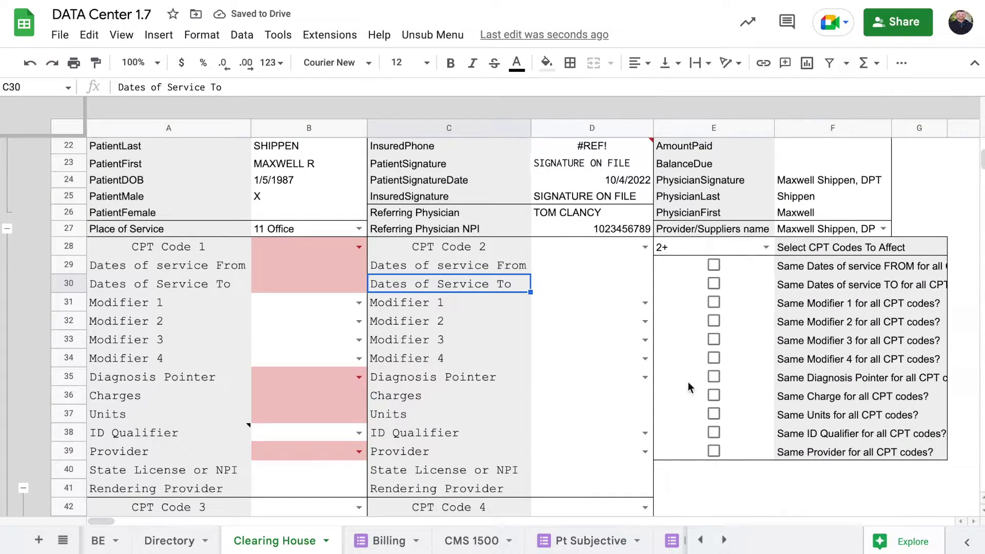
left_click(812, 237)
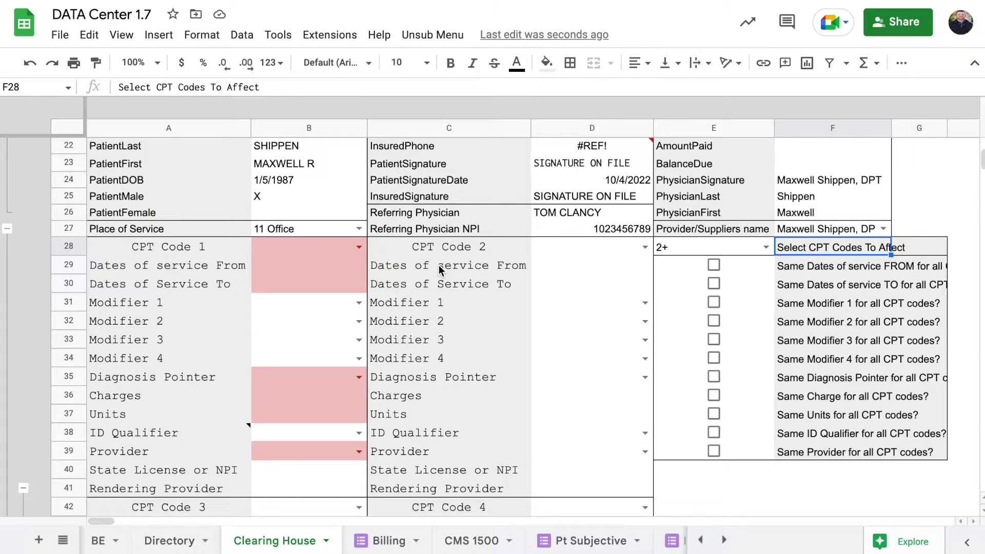
Choose CPT codes 97161 Evaluation Low Complexity, 97140 Manual Therapy and 97110 Therapeutic Exercise
left_click(358, 246)
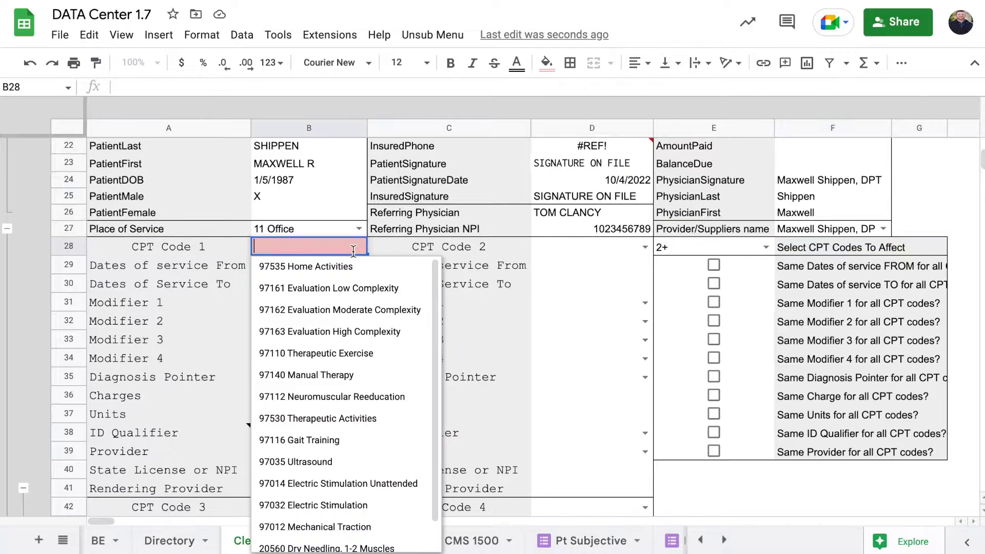
left_click(329, 287)
left_click(644, 247)
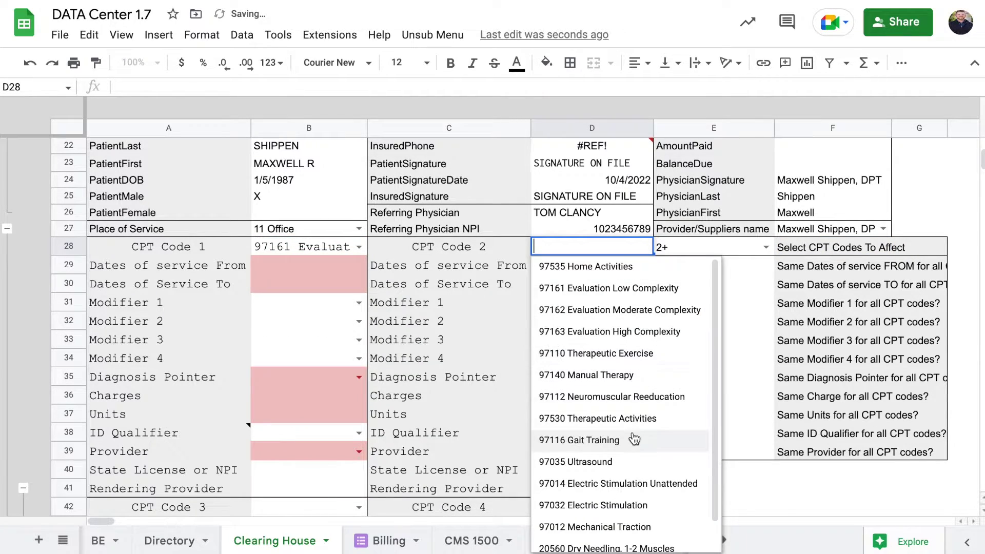
left_click(620, 377)
scroll(360, 389, "down", 3)
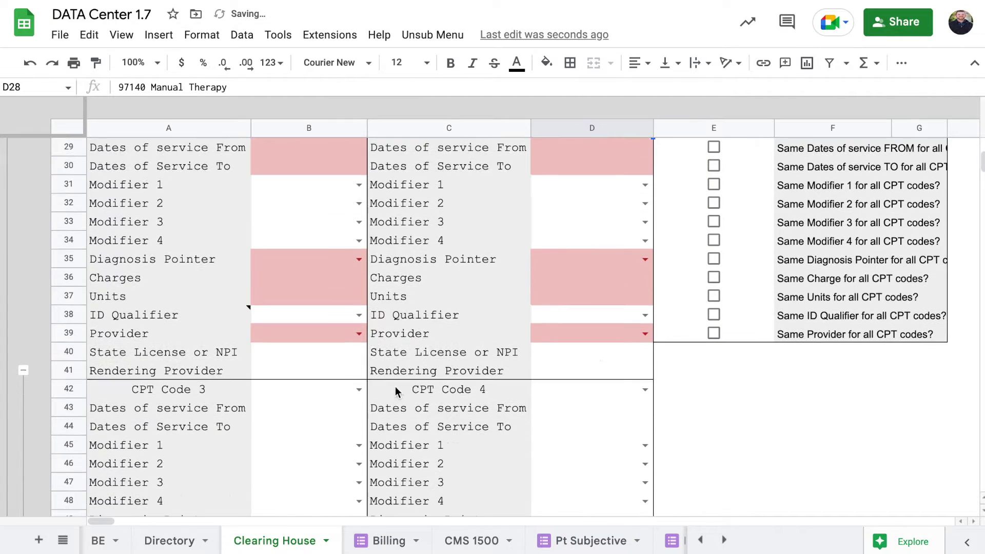
left_click(359, 389)
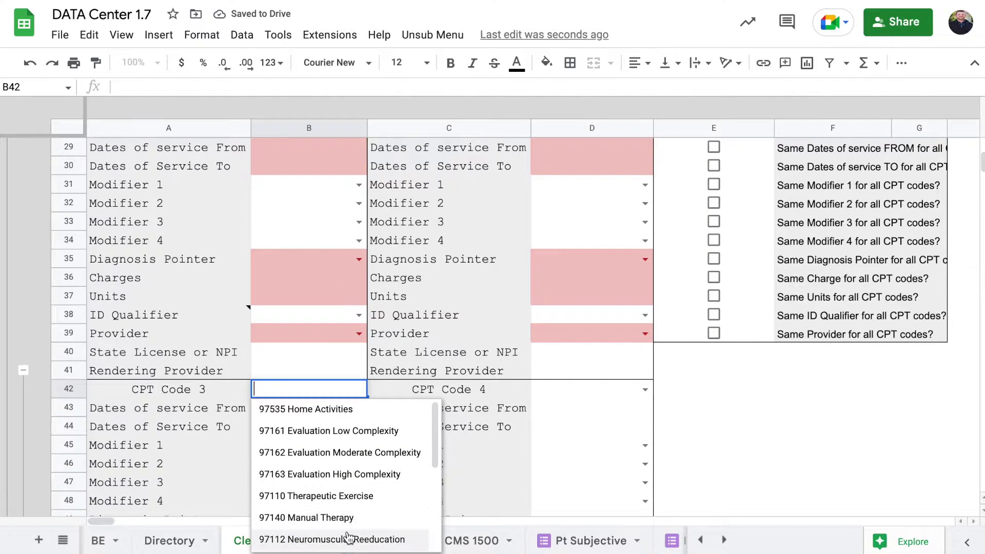
left_click(350, 497)
scroll(584, 273, "up", 1)
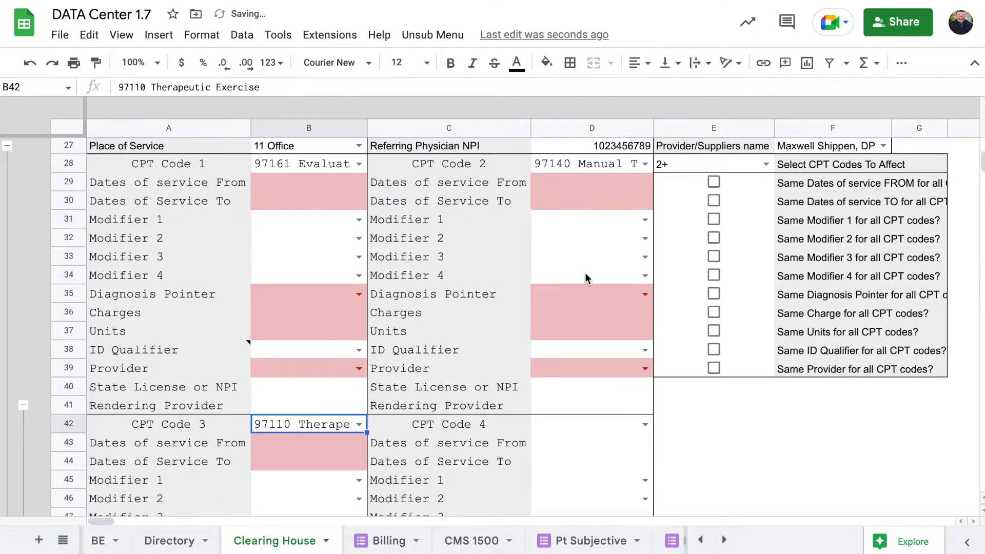
Change the codes to affect to 2+3 and share From/To dates and Modifiers 1 and 2
left_click(765, 164)
left_click(688, 202)
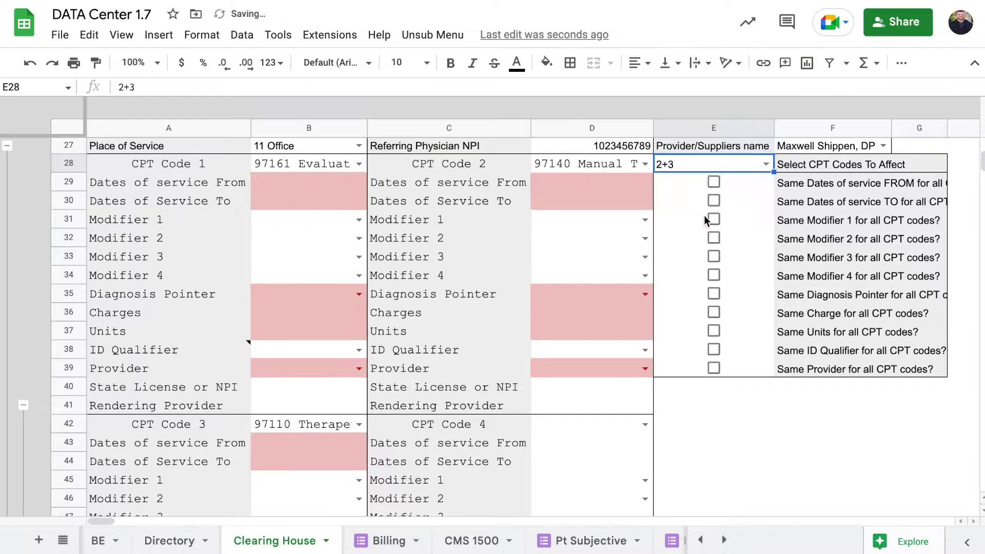
left_click(714, 183)
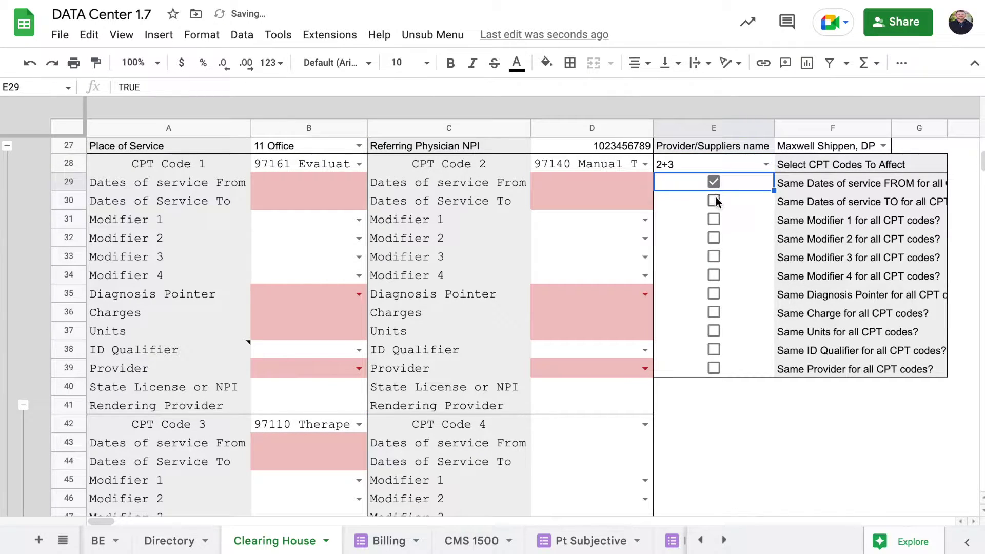
left_click(715, 197)
left_click(714, 217)
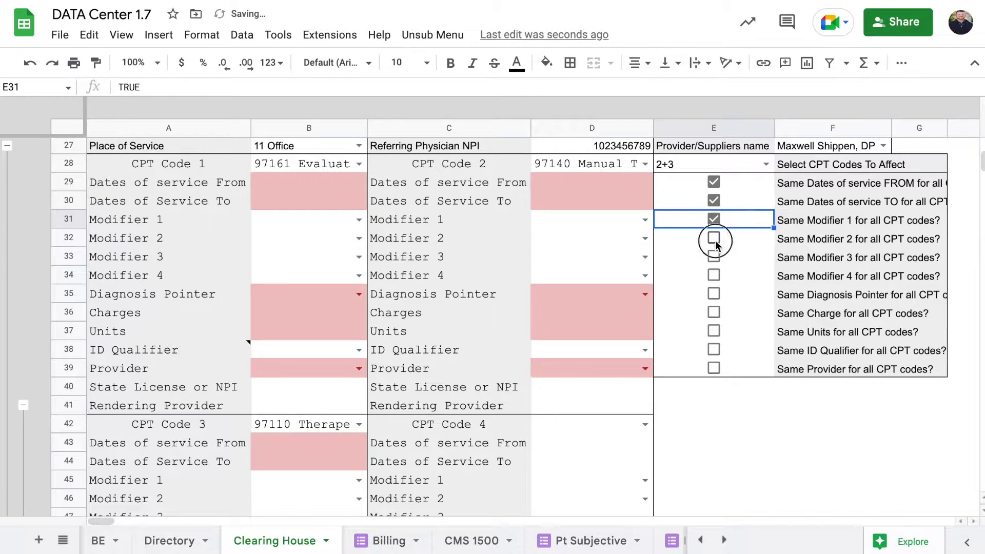
left_click(713, 238)
Set the service From and To dates to 10/17/2022
double_click(330, 182)
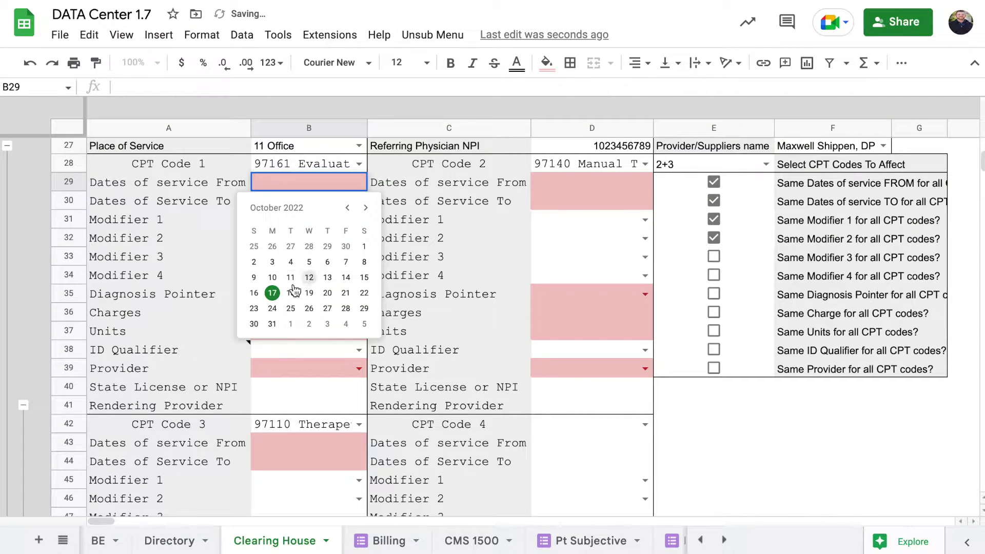
left_click(273, 293)
double_click(335, 198)
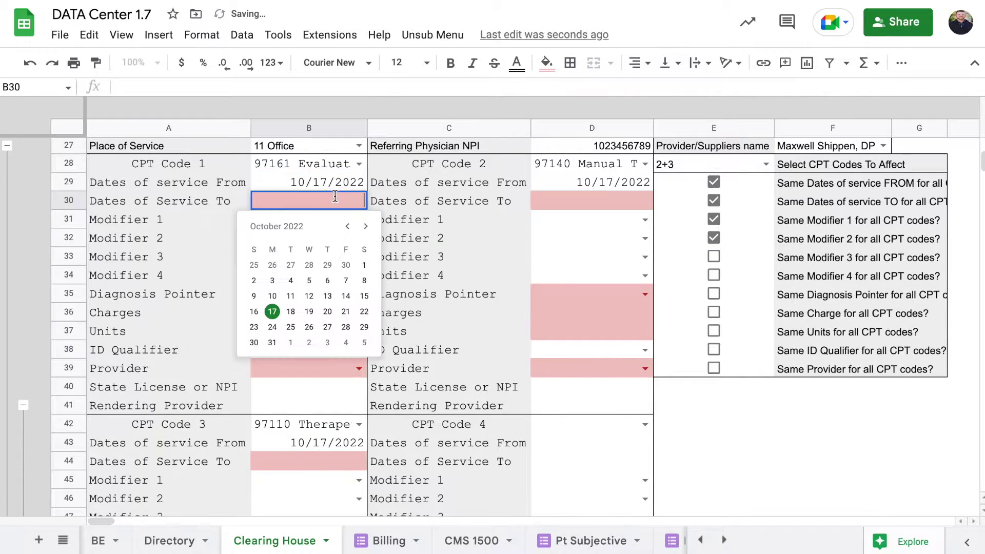
left_click(273, 312)
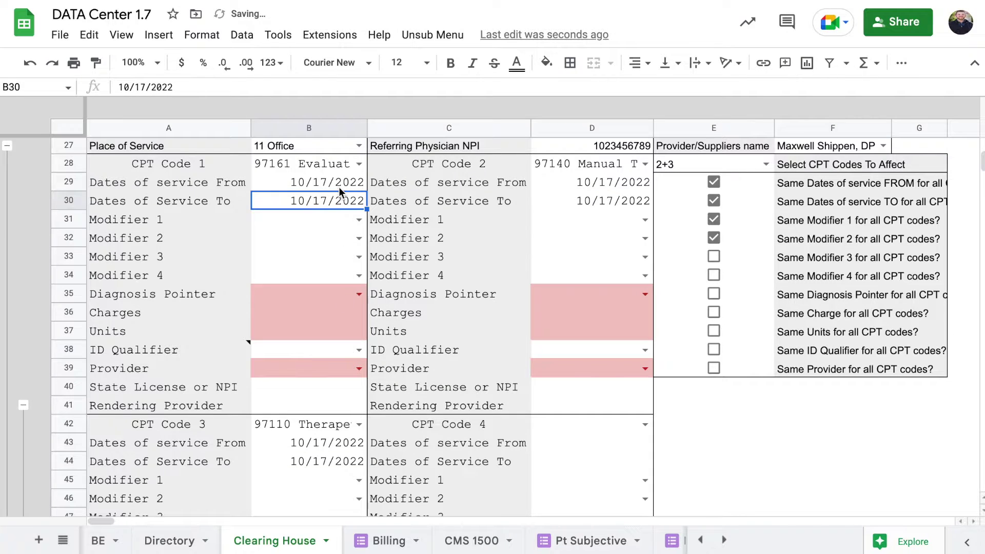
left_click(156, 187)
left_click(189, 200)
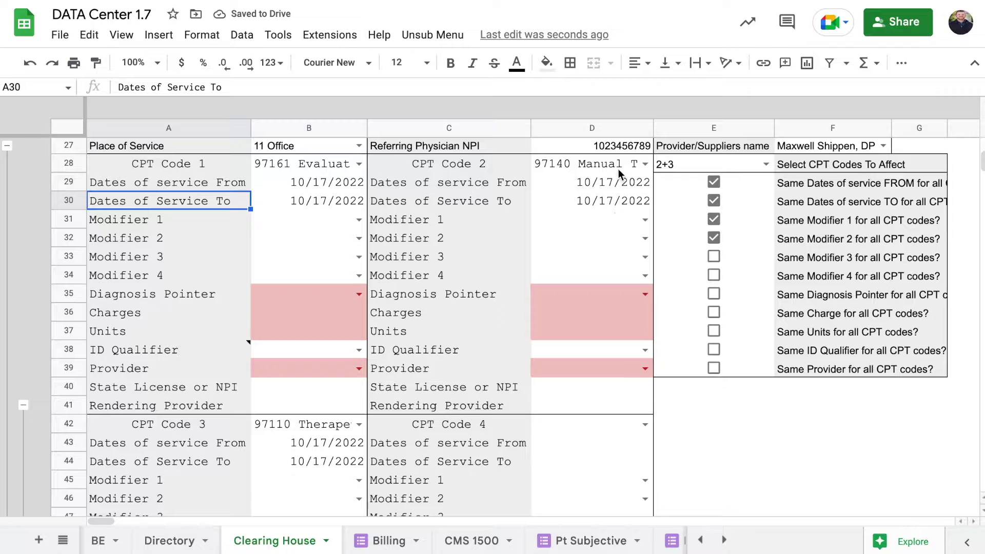
left_click(326, 461)
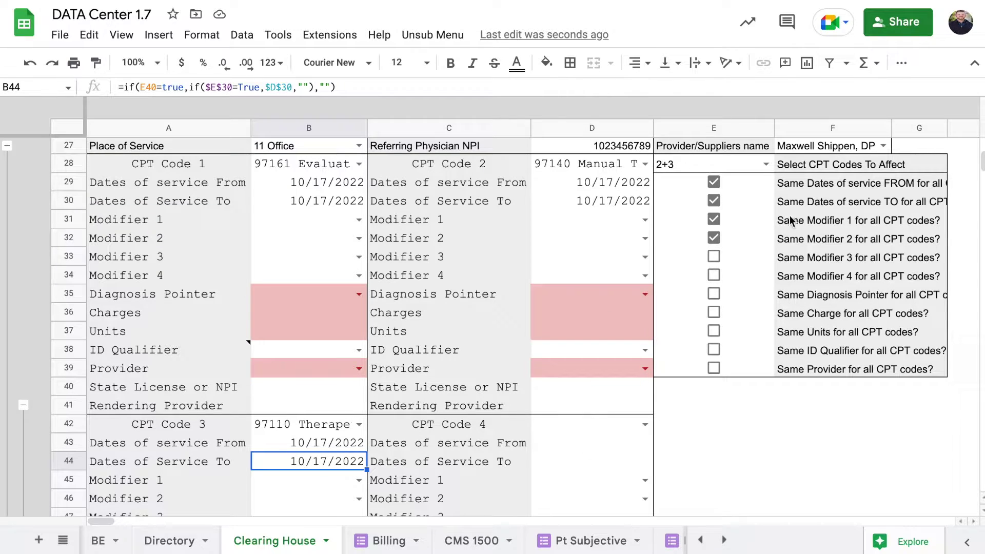
Keep shared settings on CPT codes 2+3 and set Modifier 1 to GP and Modifier 2 to 59
left_click(767, 165)
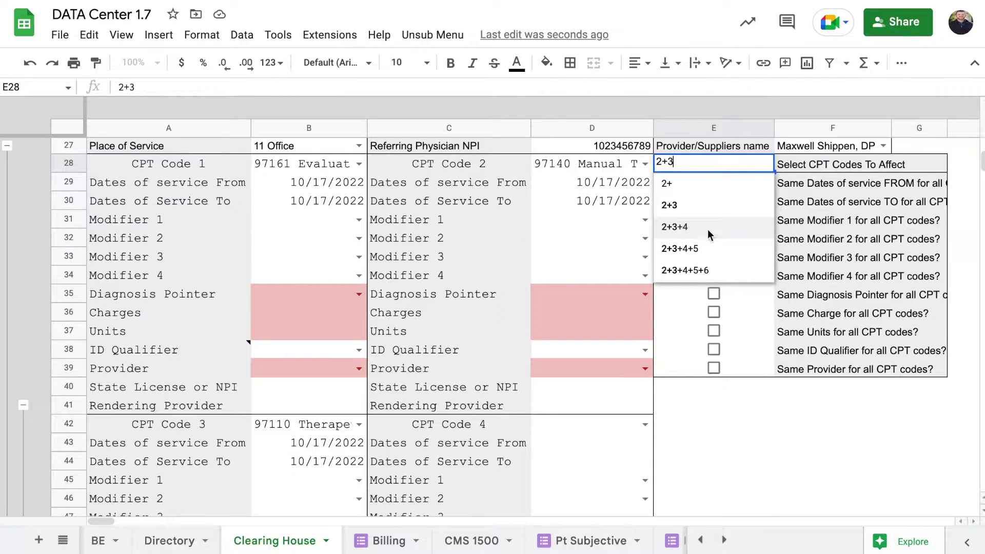
left_click(708, 230)
left_click(770, 167)
left_click(725, 211)
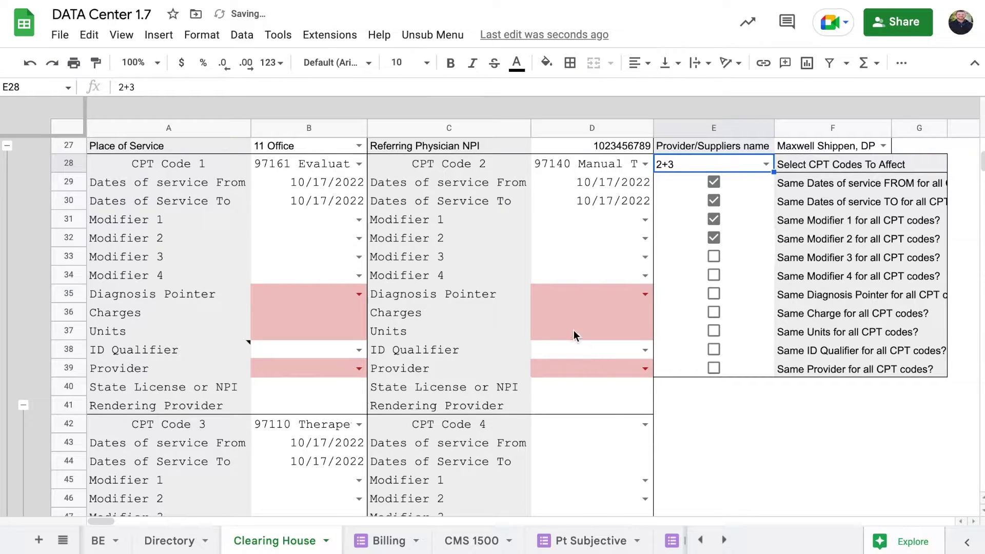
left_click(358, 220)
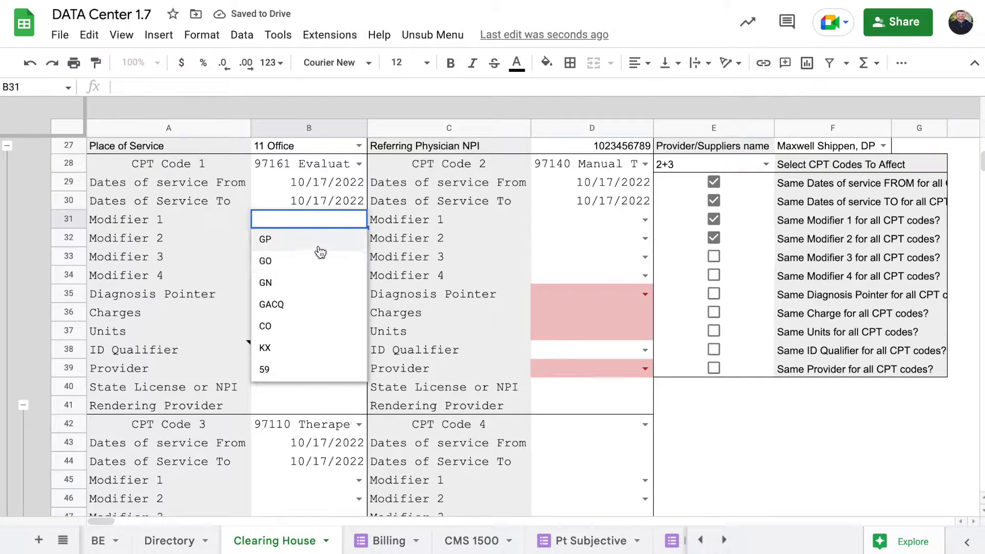
left_click(318, 239)
left_click(360, 239)
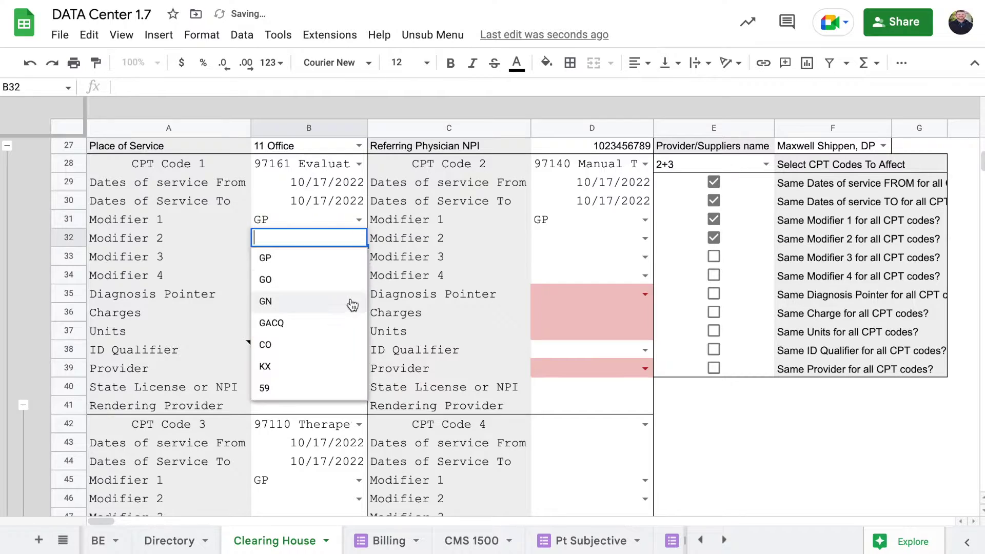
left_click(314, 388)
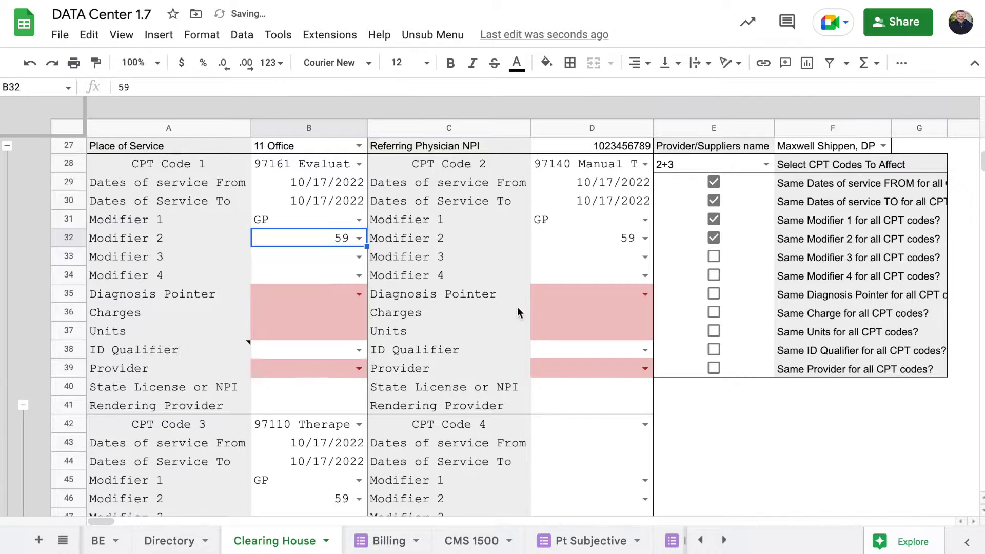
Set the Diagnosis Pointer to AB and share it across all CPT codes
left_click(359, 294)
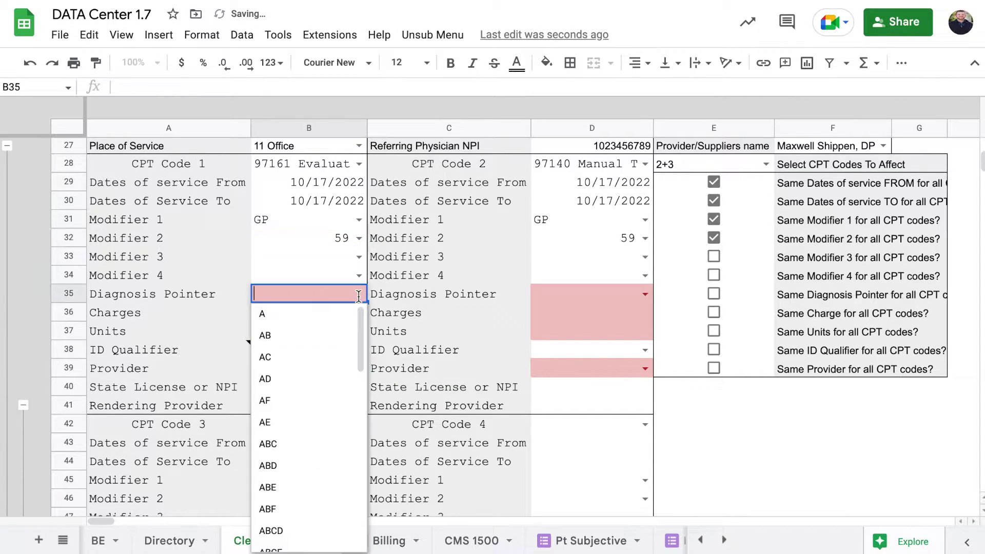
left_click(300, 334)
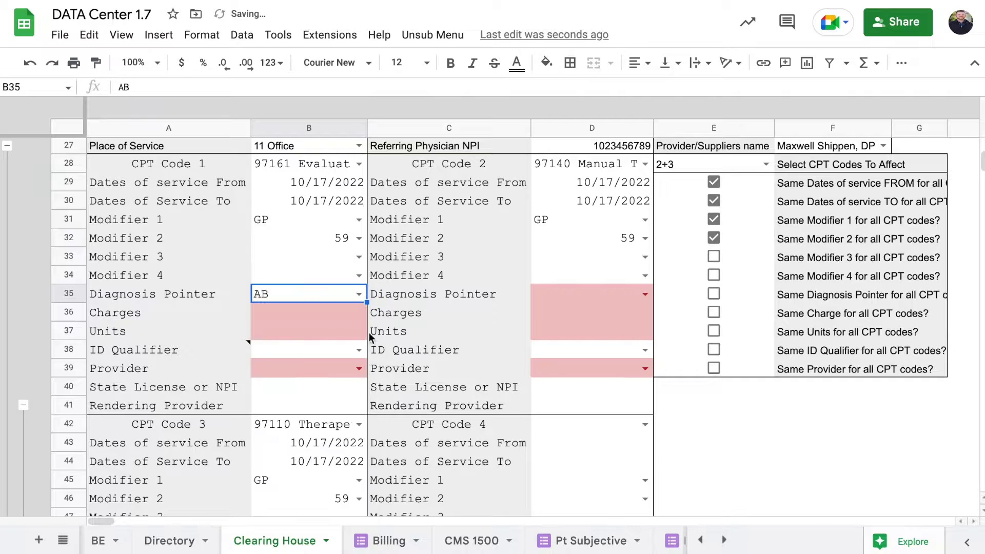
left_click(714, 295)
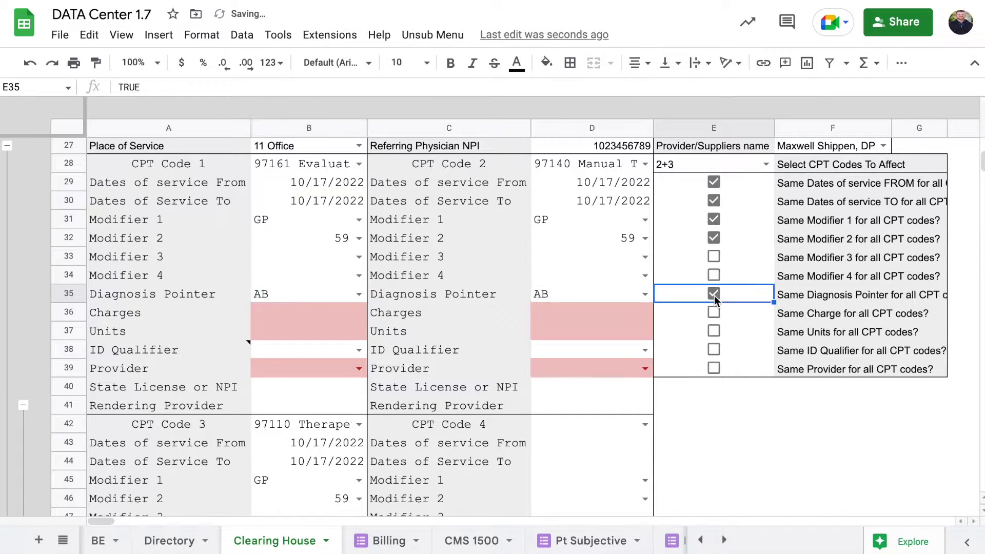
Enter charges 200, 50 and 75 with units 1, 2 and 1 for CPT codes 1–3
left_click(336, 323)
type("200")
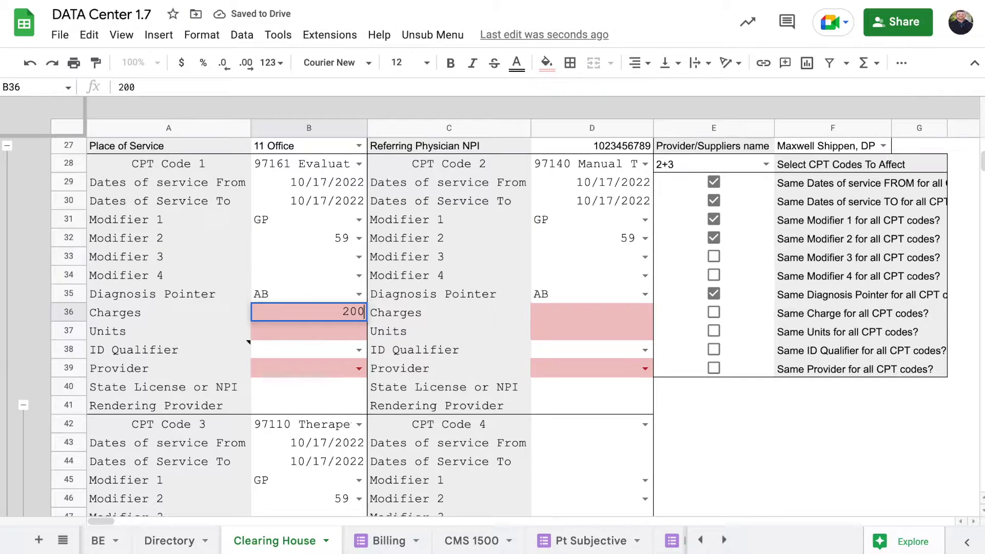
key("Tab")
left_click(353, 333)
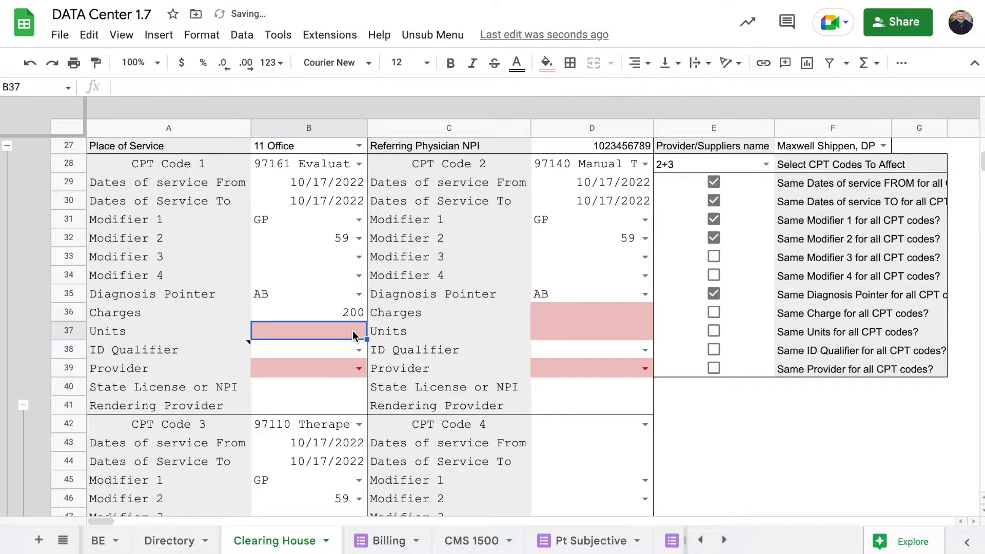
type("1")
left_click(583, 310)
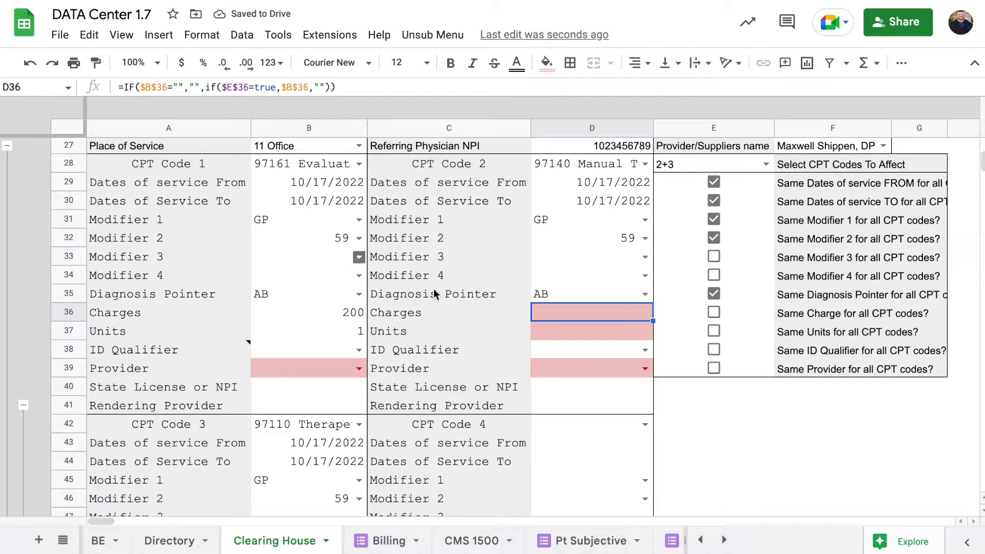
type("50")
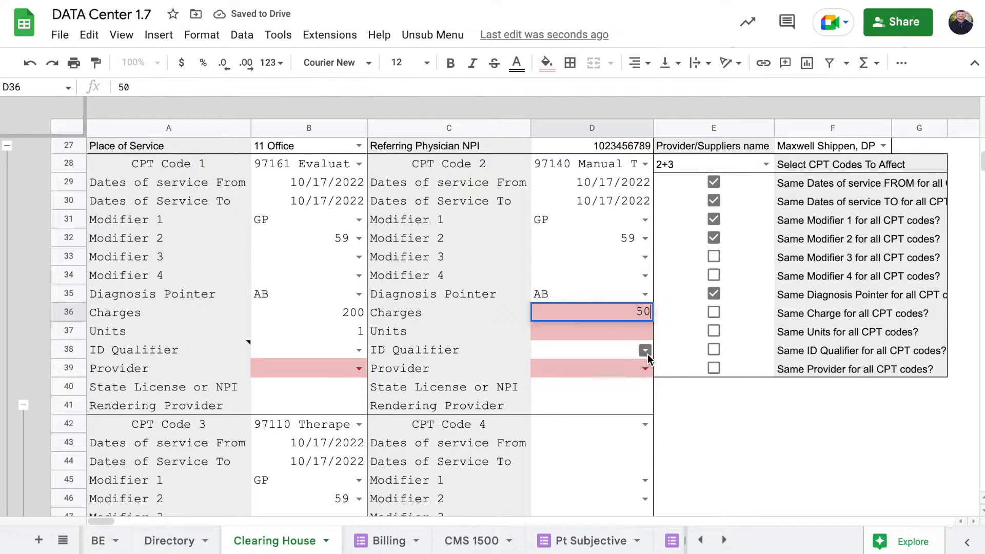
key("Return")
type("2")
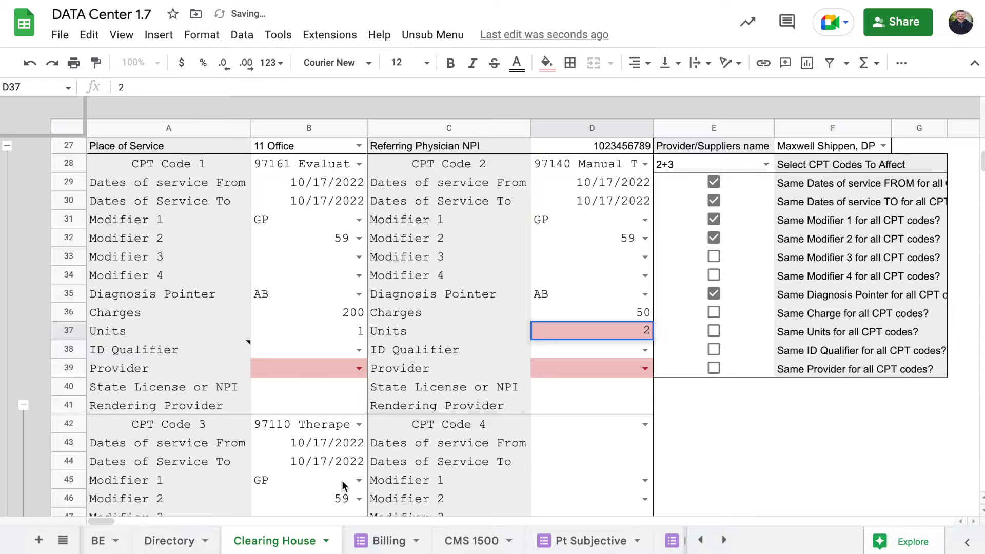
scroll(333, 478, "down", 2)
left_click(326, 486)
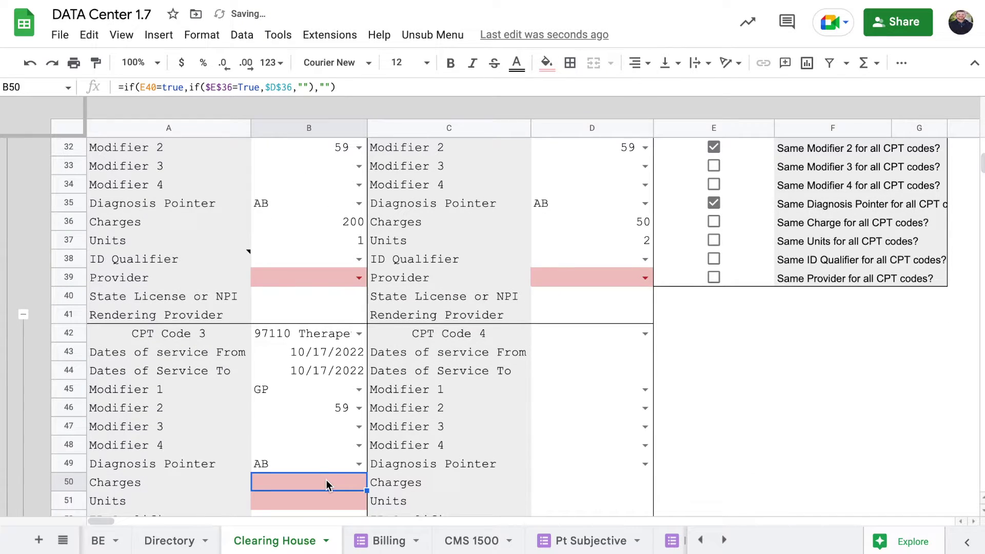
type("75")
left_click(323, 506)
type("1")
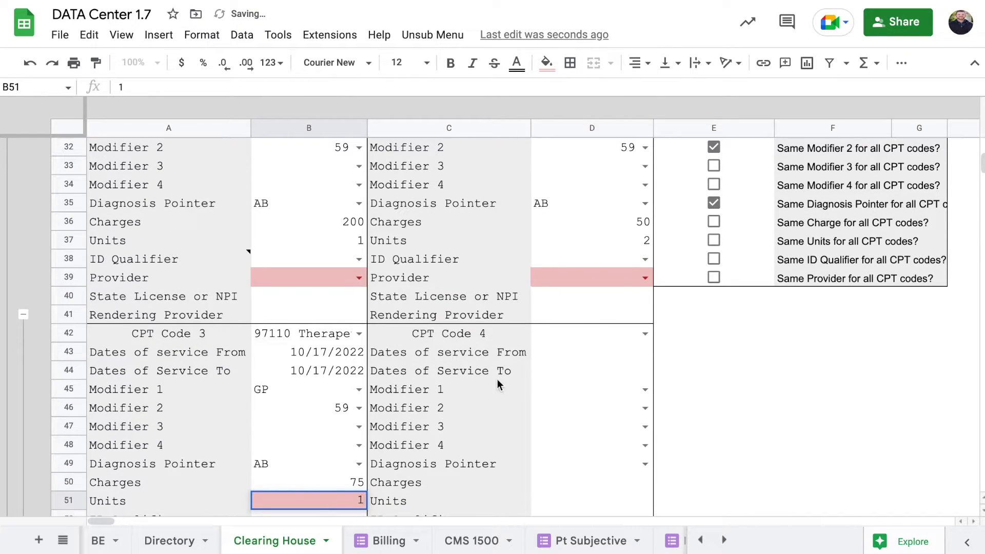
Choose the DPT provider for CPT Code 1 and share it across all codes
left_click(358, 278)
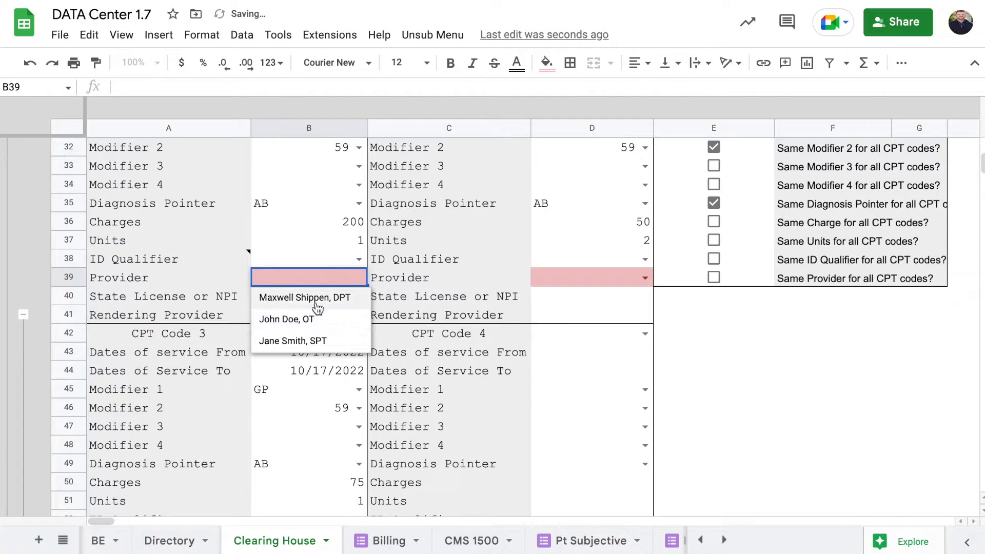
left_click(297, 297)
left_click(713, 278)
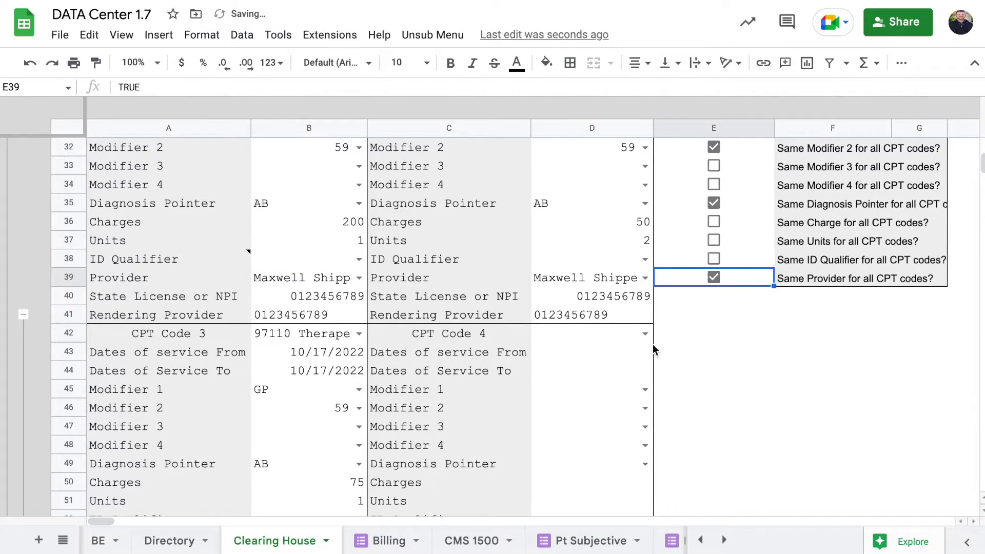
scroll(652, 343, "down", 2)
scroll(653, 343, "up", 6)
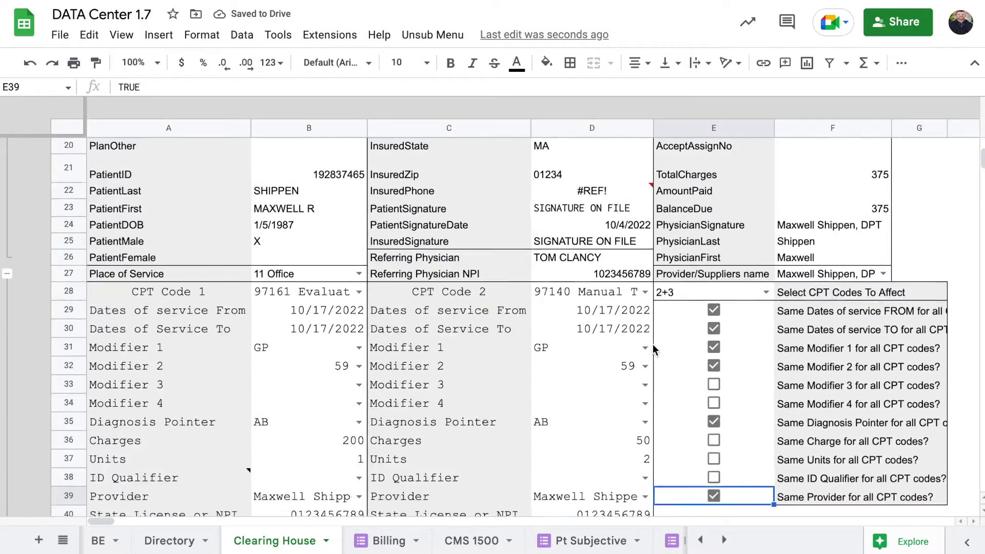
scroll(652, 348, "up", 6)
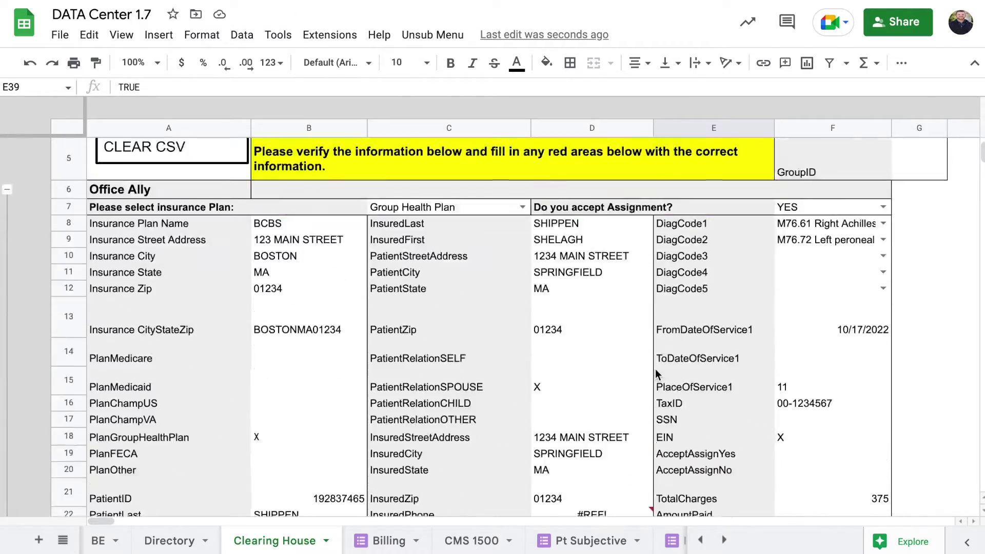
scroll(655, 370, "down", 12)
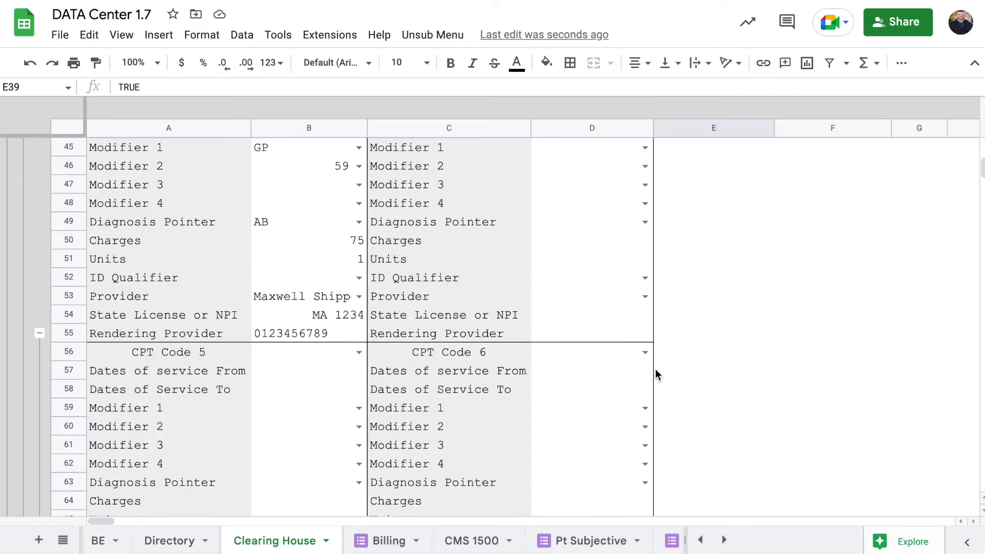
scroll(654, 368, "up", 10)
left_click(585, 256)
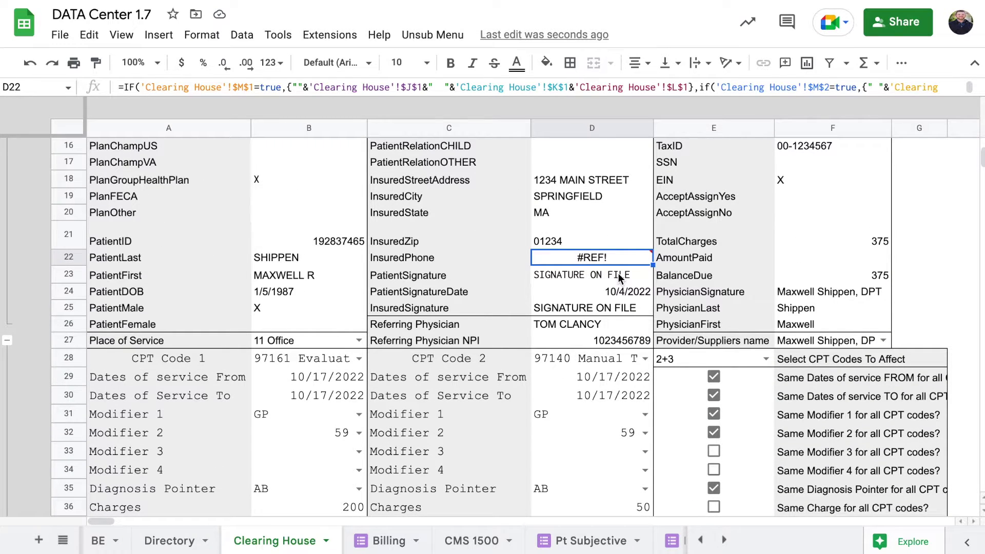
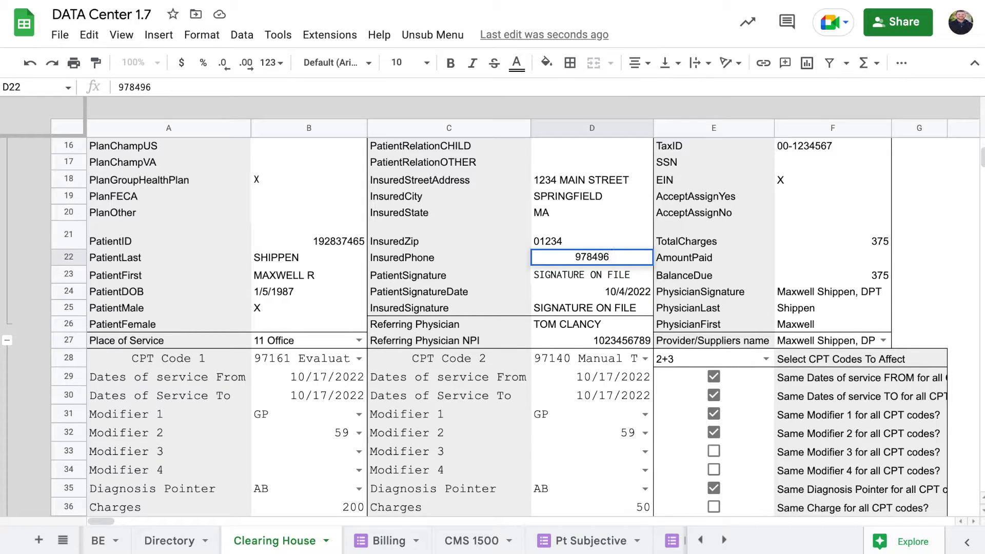
key("Return")
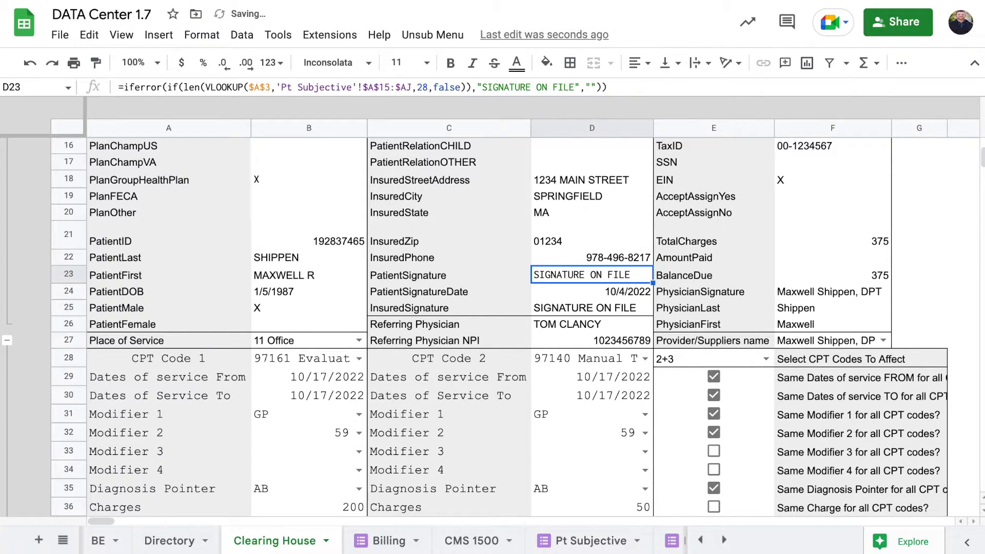
left_click(614, 211)
scroll(614, 211, "up", 3)
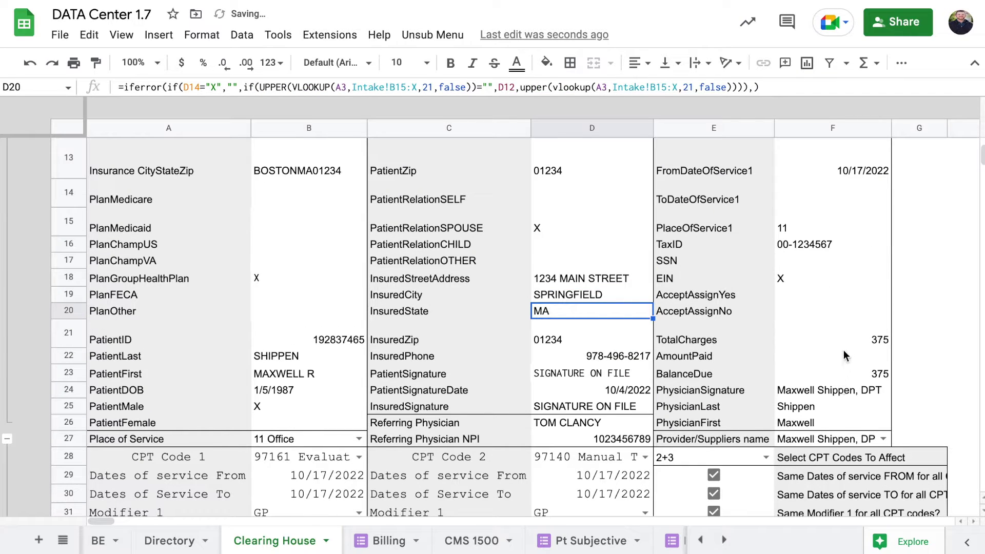
left_click(828, 342)
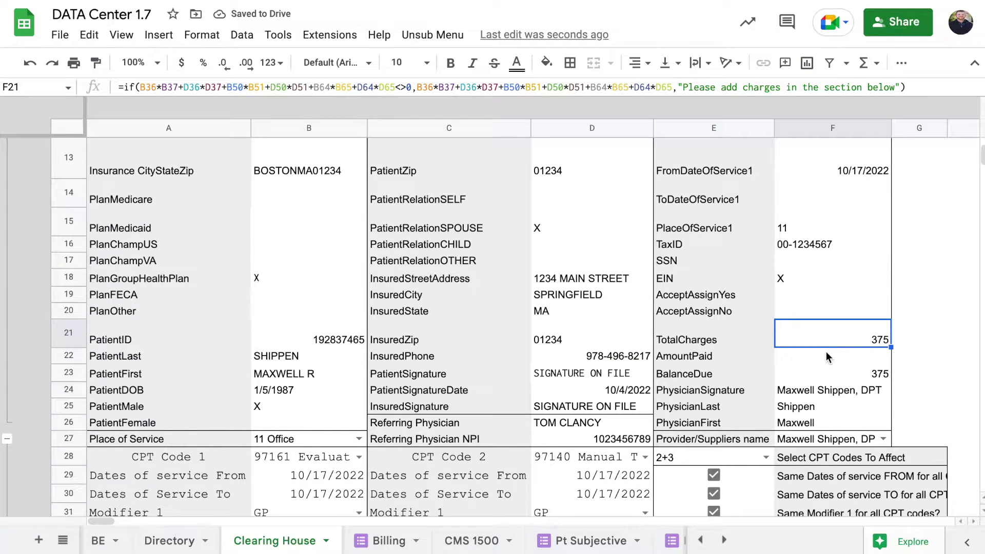
scroll(826, 352, "down", 1)
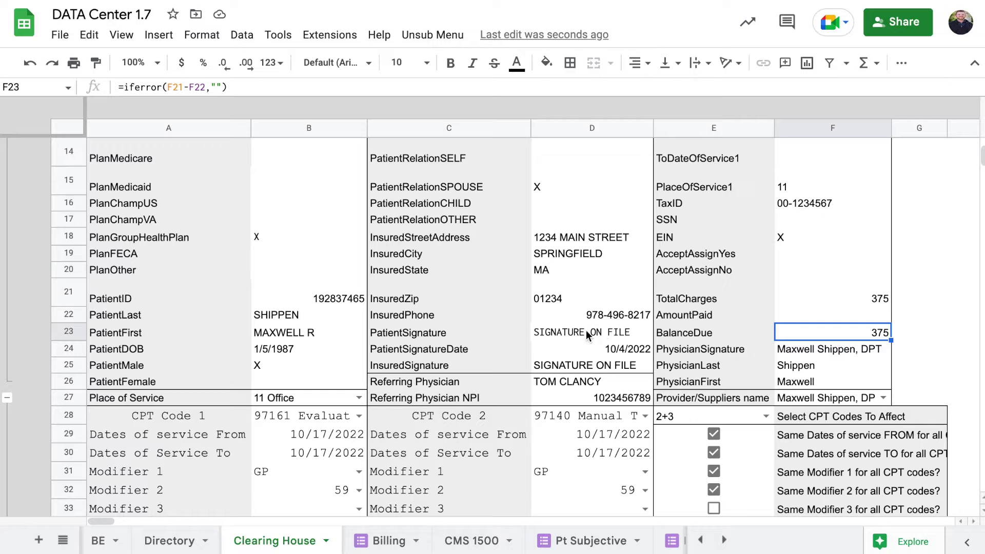
scroll(585, 363, "down", 1)
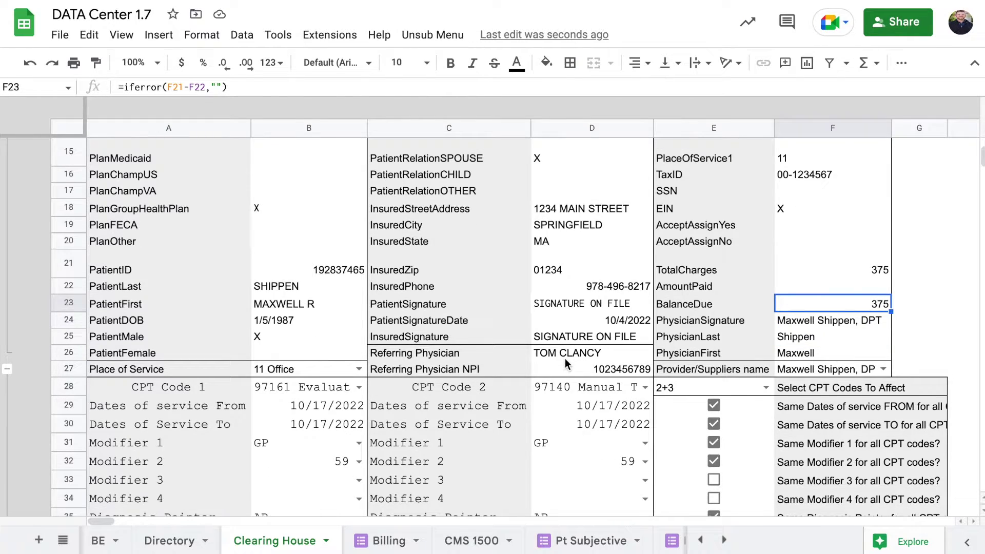
left_click(565, 358)
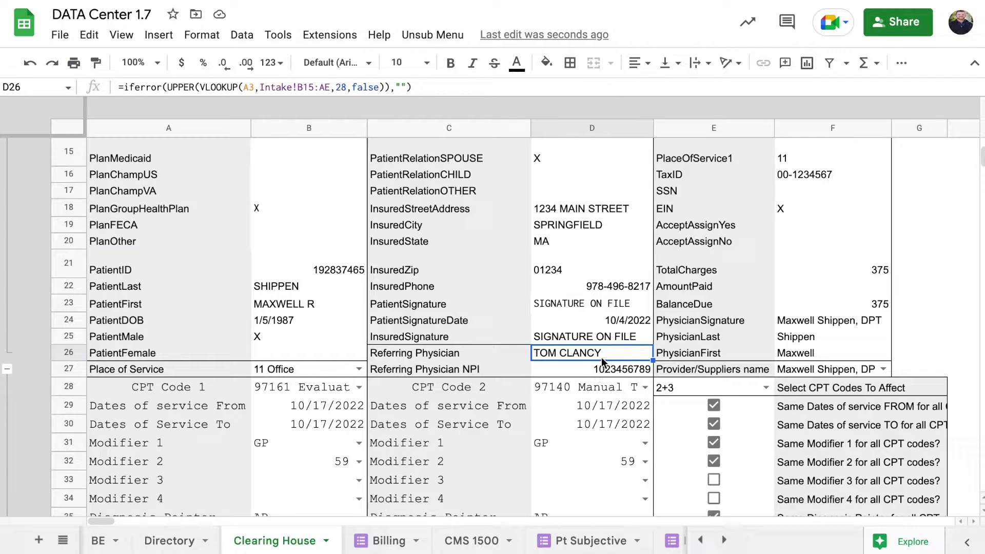
left_click(604, 371)
Review the custom forms list and the insurance plan name formula in B8 without changes
left_click(430, 36)
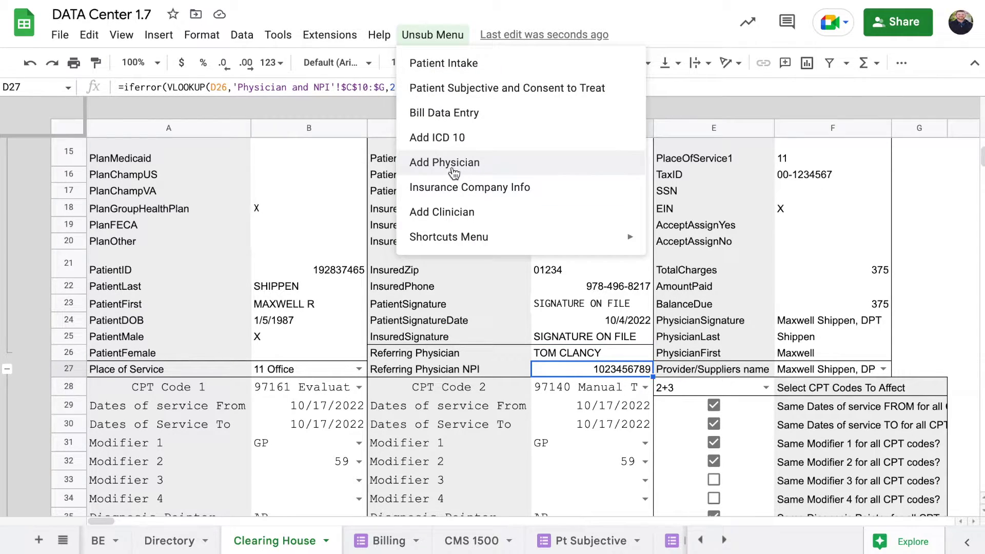
left_click(360, 184)
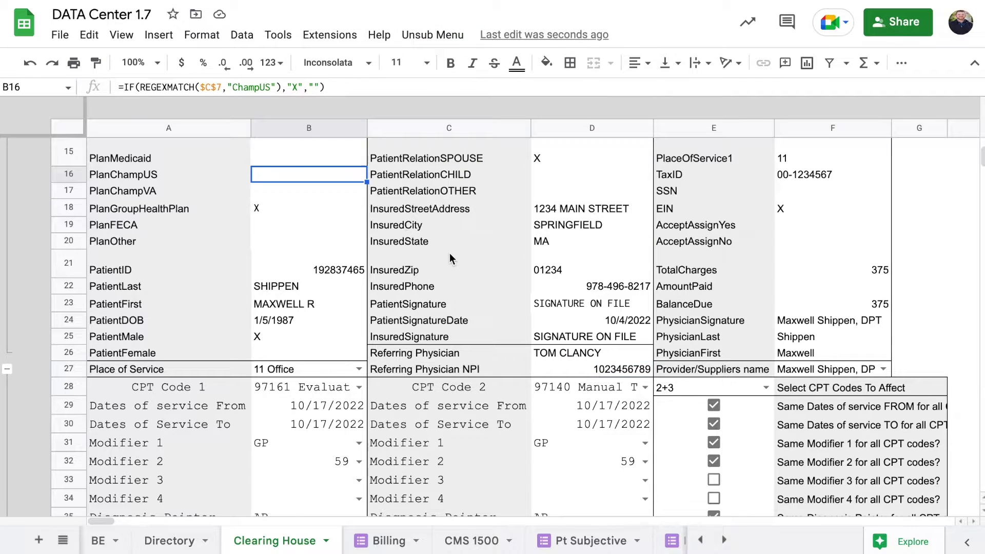
scroll(454, 254, "up", 5)
left_click(294, 260)
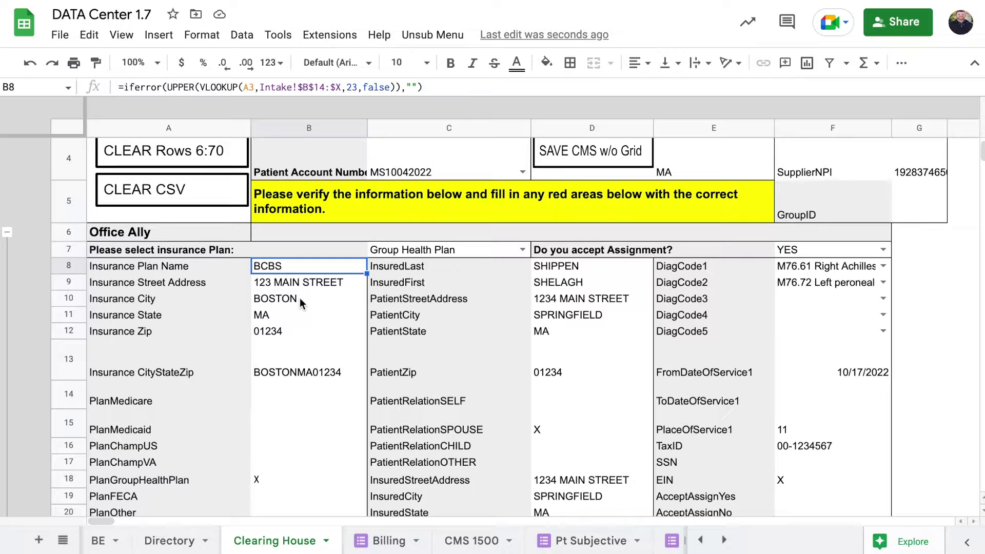
left_click(436, 37)
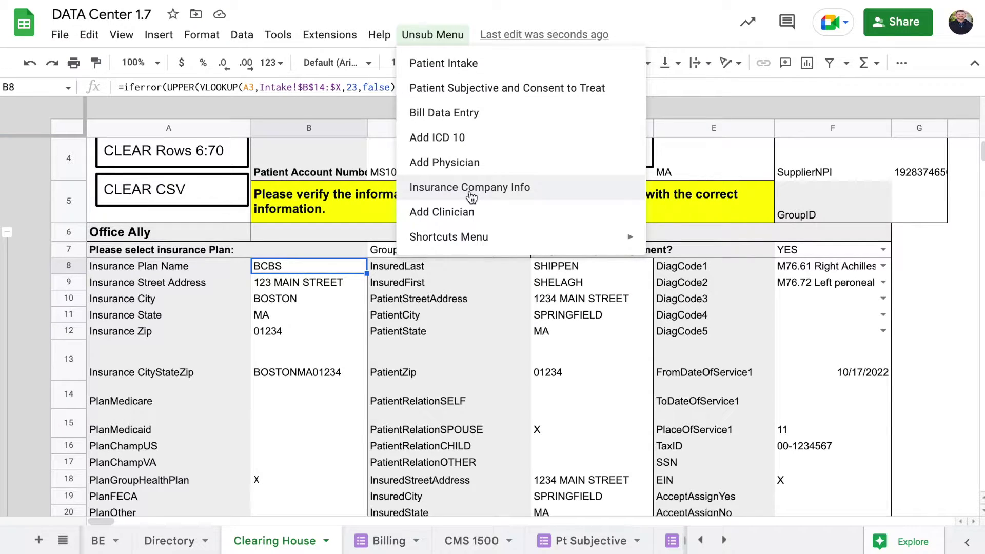
left_click(434, 351)
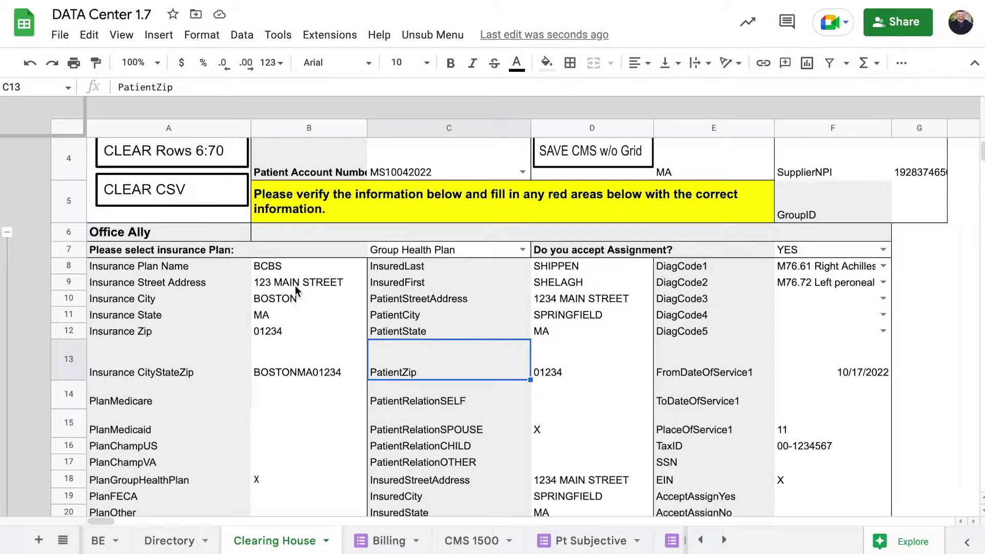
left_click(279, 270)
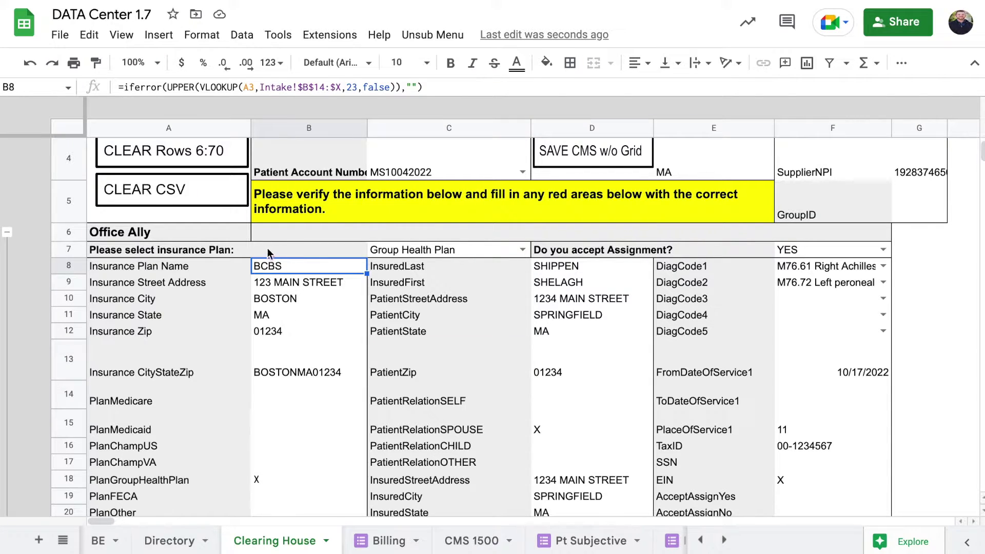
double_click(266, 268)
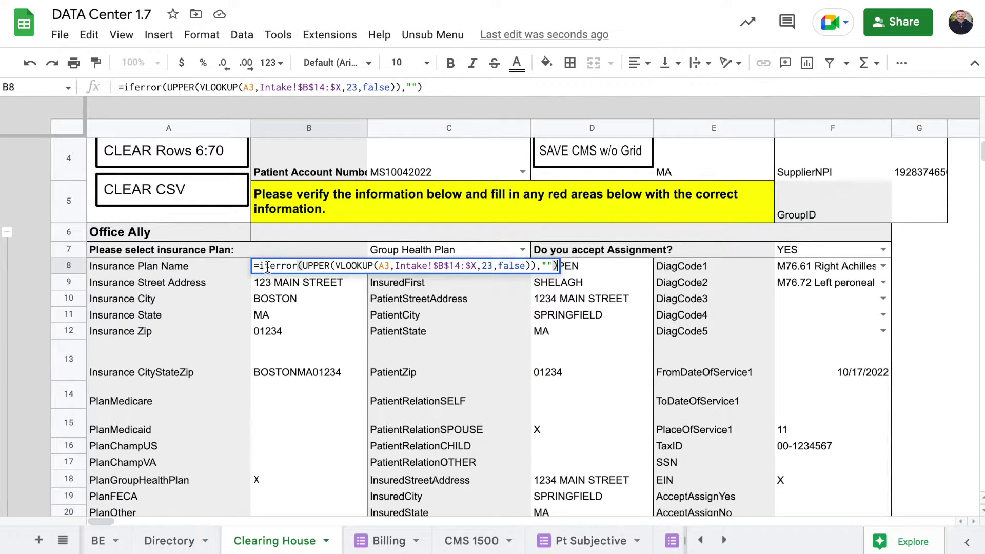
left_click(285, 315)
left_click(259, 261)
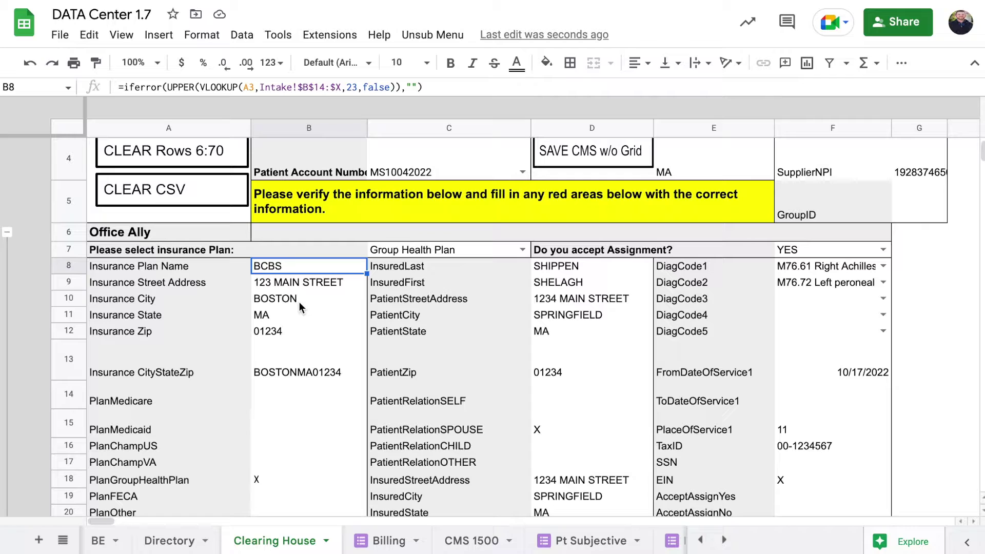
Append the current claim to the CSV export rows with ADD to CSV FILE
left_click(432, 34)
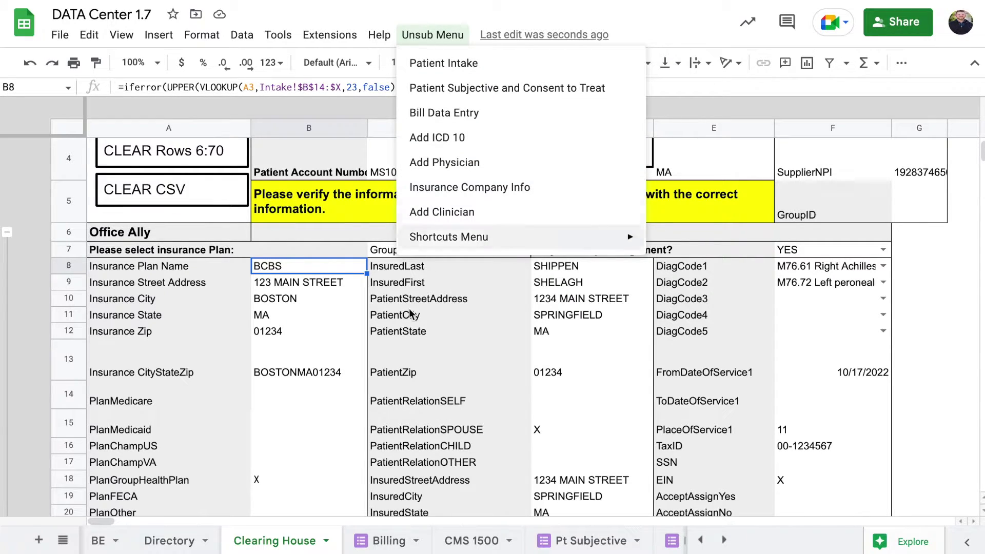
left_click(408, 354)
scroll(489, 289, "up", 2)
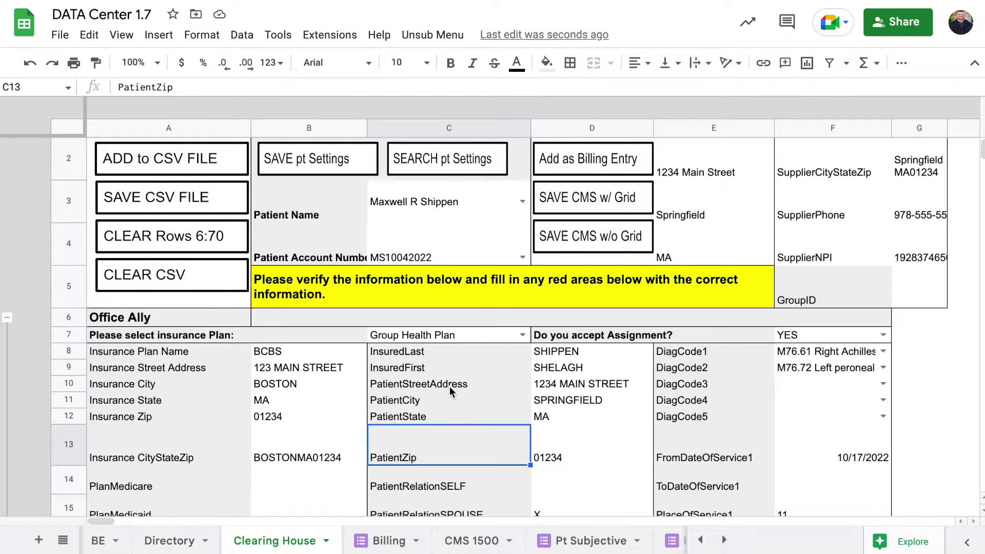
left_click(217, 166)
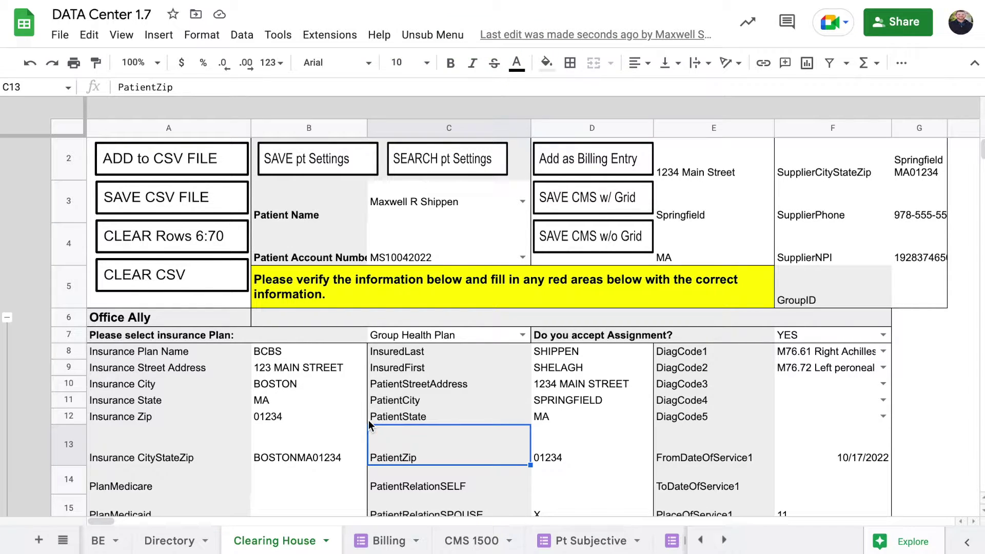
scroll(368, 420, "down", 10)
scroll(368, 420, "down", 12)
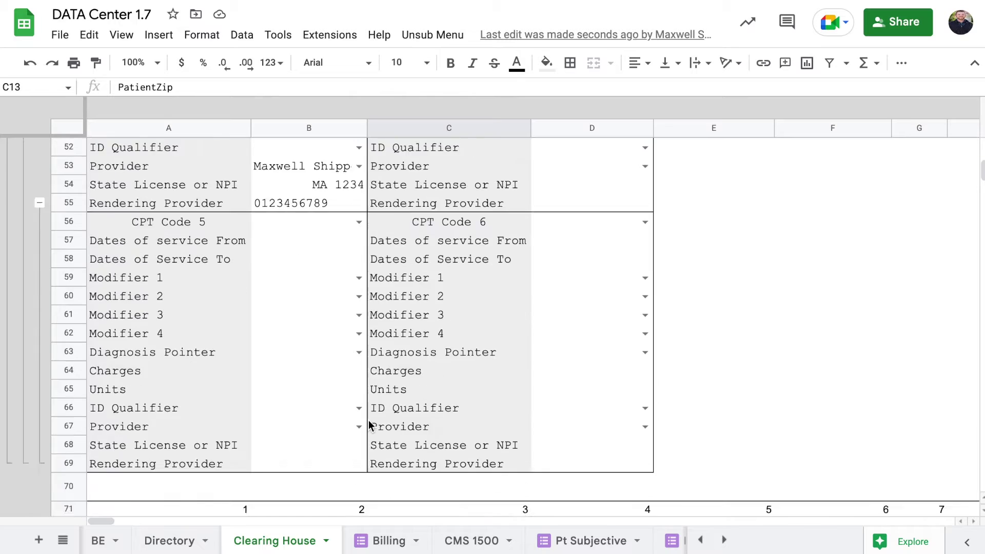
scroll(367, 416, "right", 2)
scroll(367, 188, "right", 15)
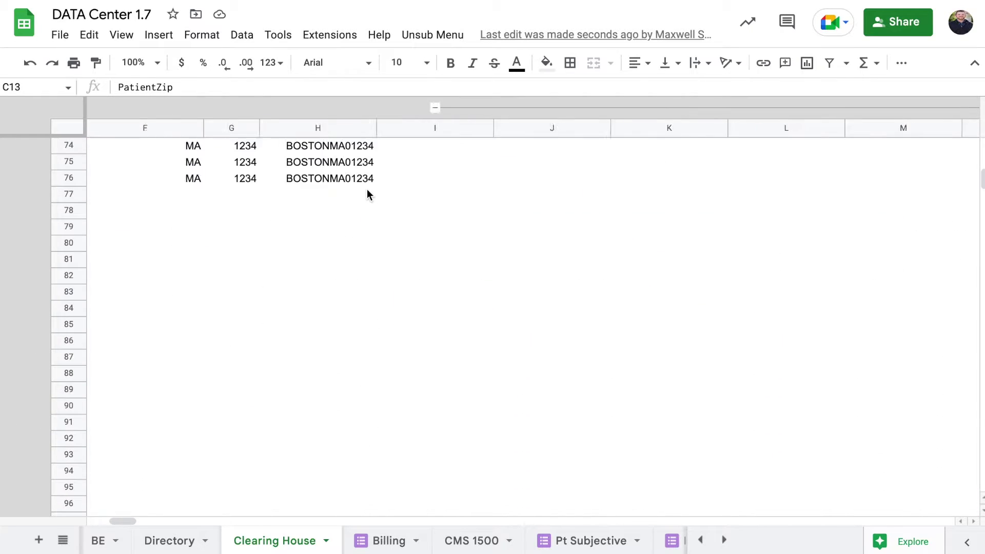
scroll(367, 190, "right", 10)
scroll(367, 190, "up", 2)
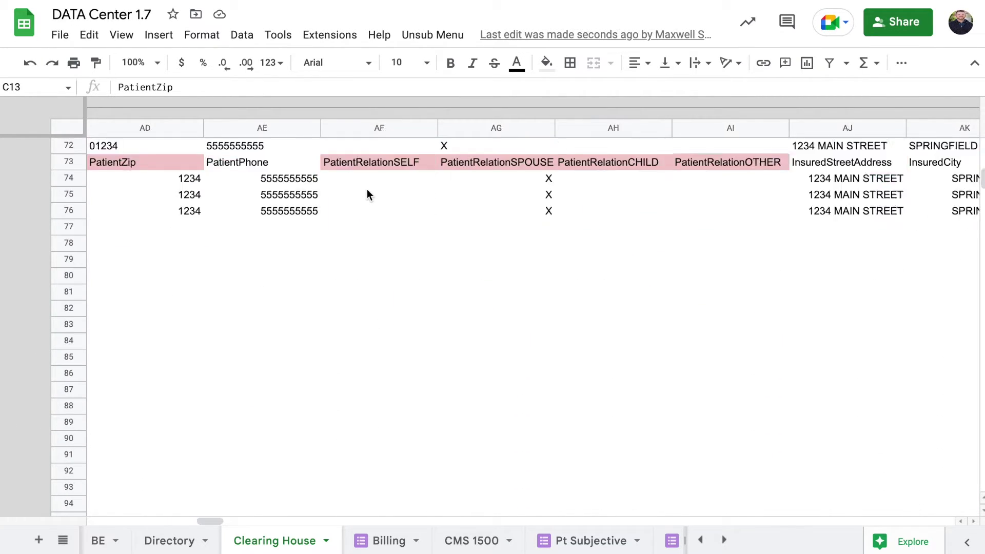
scroll(367, 189, "up", 20)
scroll(367, 189, "left", 20)
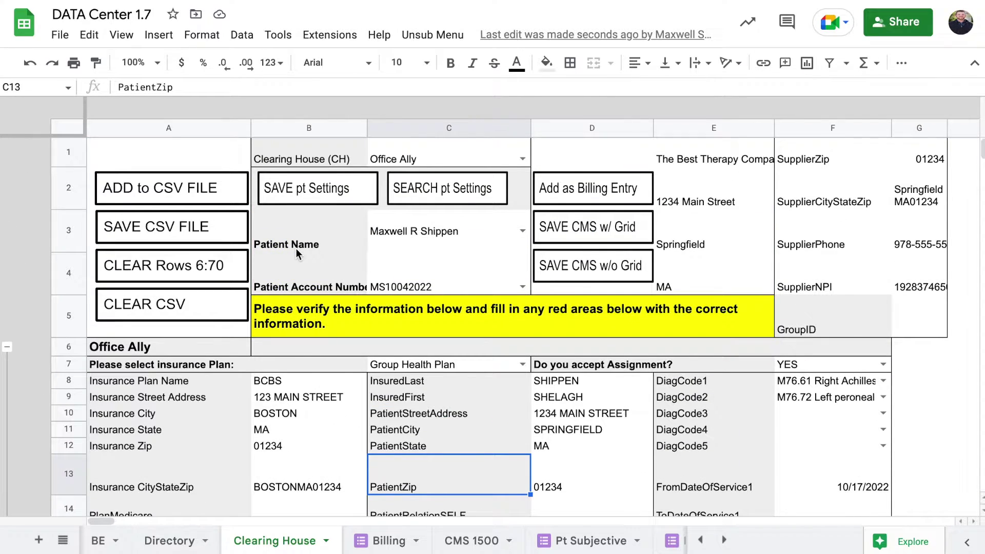
scroll(338, 337, "down", 5)
scroll(338, 337, "right", 4)
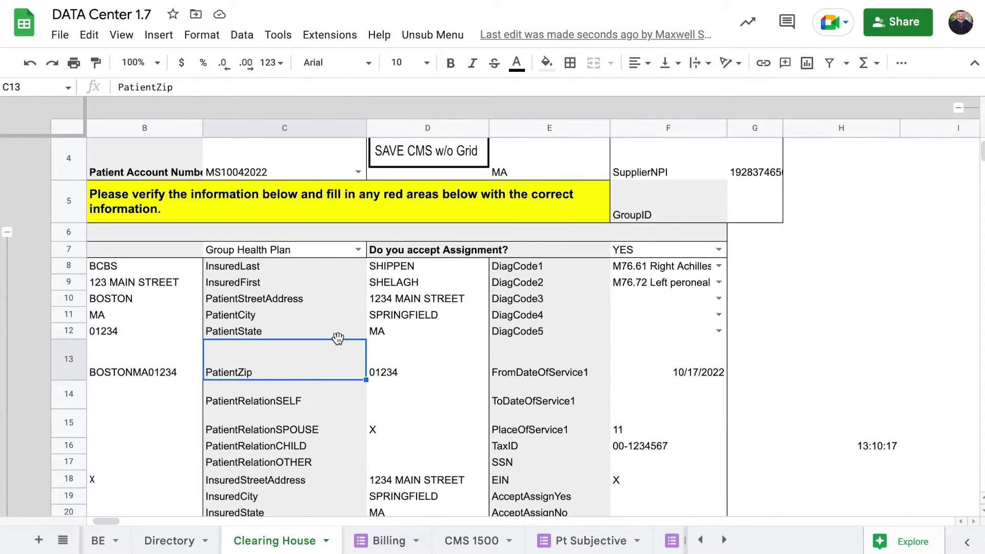
scroll(362, 327, "left", 2)
scroll(362, 328, "down", 4)
scroll(362, 327, "right", 1)
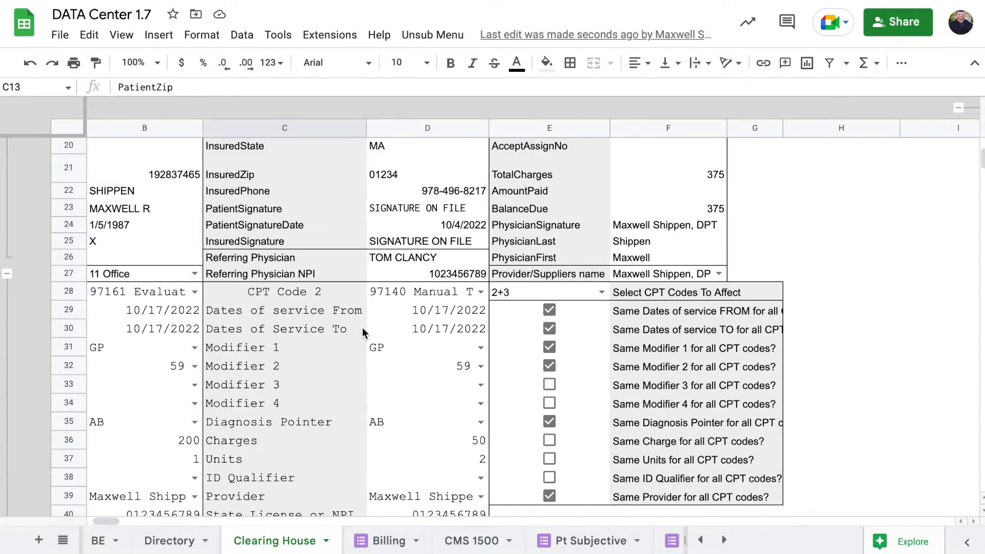
scroll(362, 327, "up", 7)
scroll(362, 327, "left", 1)
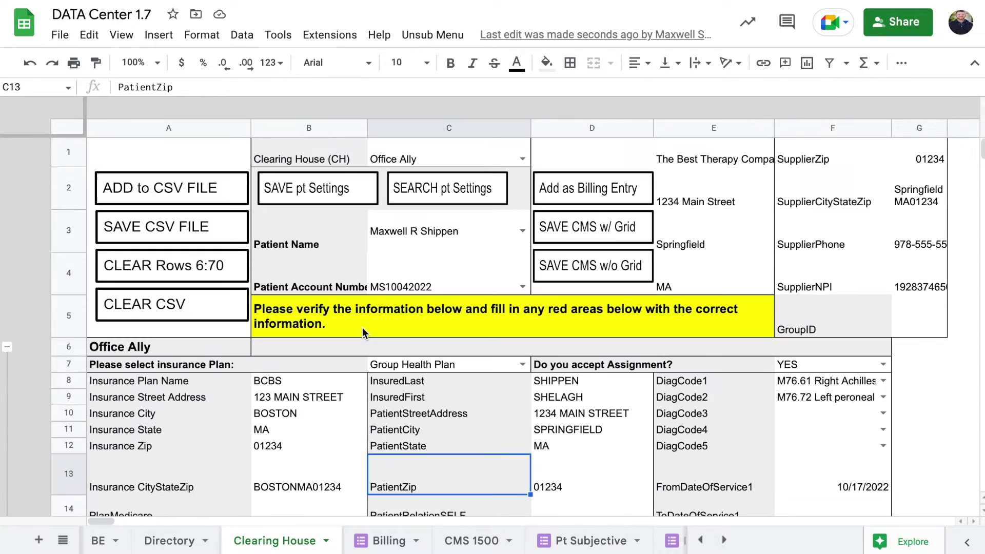
Save the patient's settings and clear rows 6:70 of the claim form
left_click(352, 190)
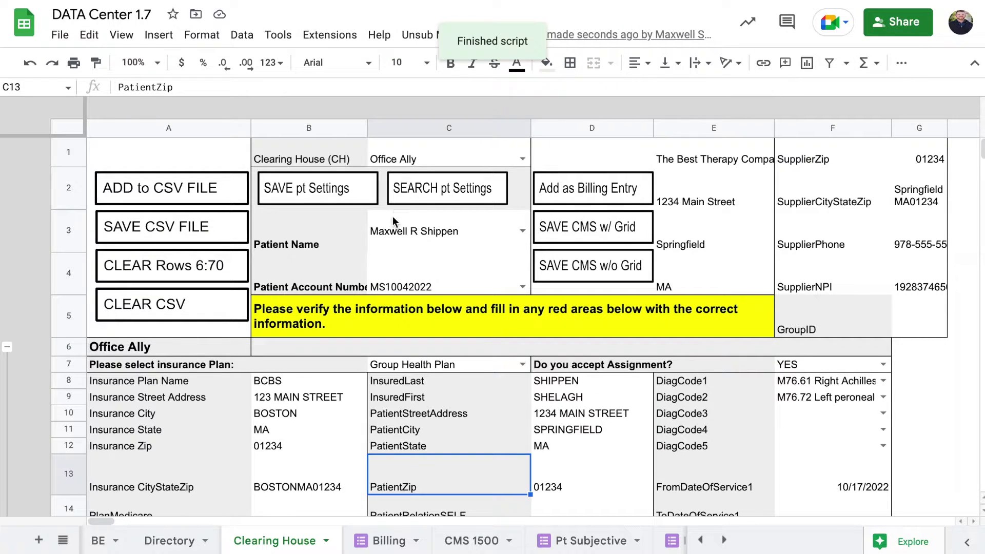
left_click(217, 267)
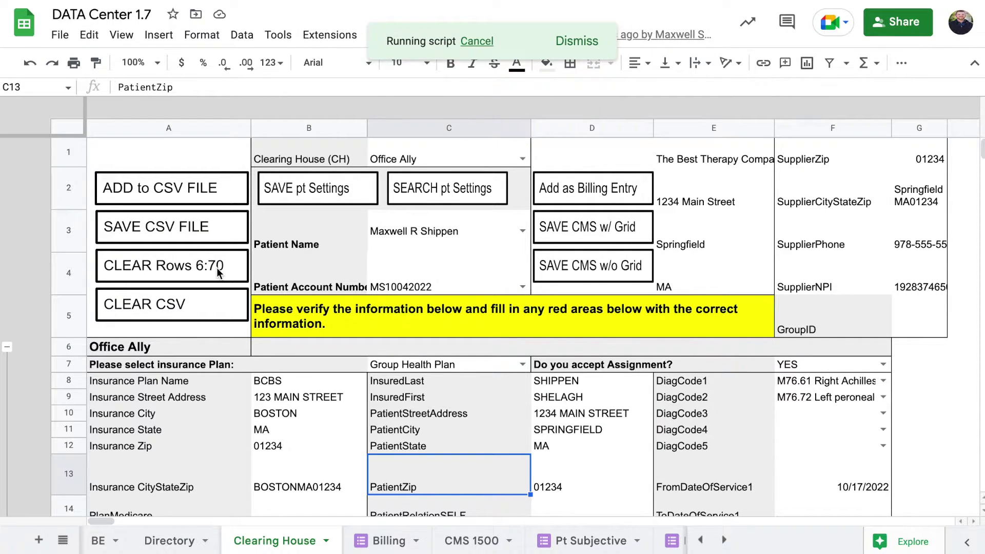
scroll(474, 333, "down", 2)
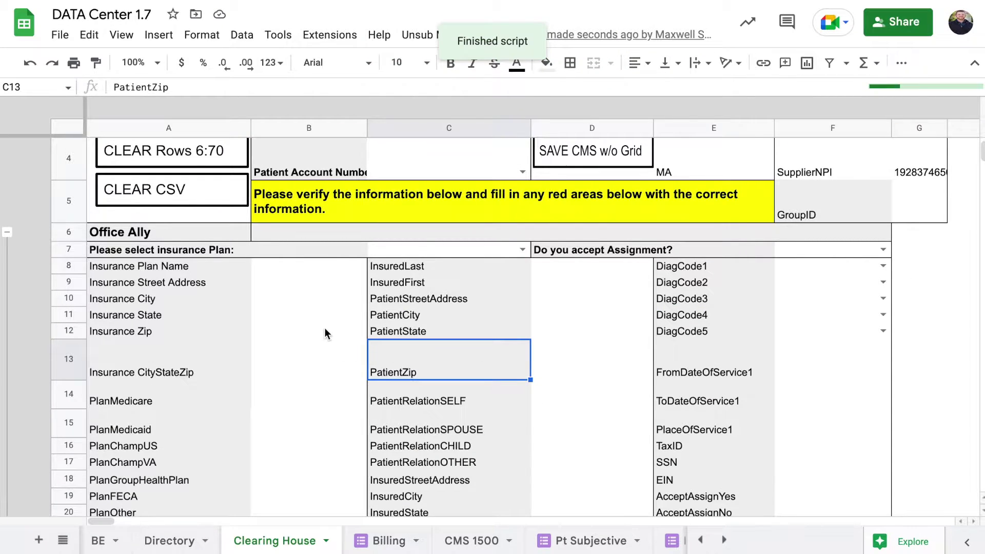
Inspect the emptied plan name cell and the PlanMedicare and PlanChampVA formulas
left_click(309, 265)
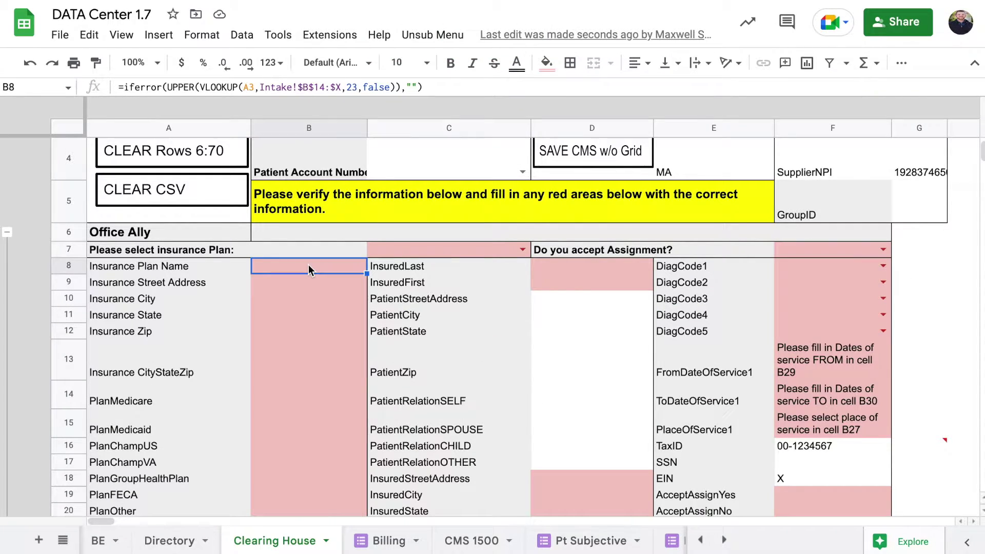
scroll(309, 265, "down", 2)
scroll(294, 240, "down", 2)
left_click(294, 240)
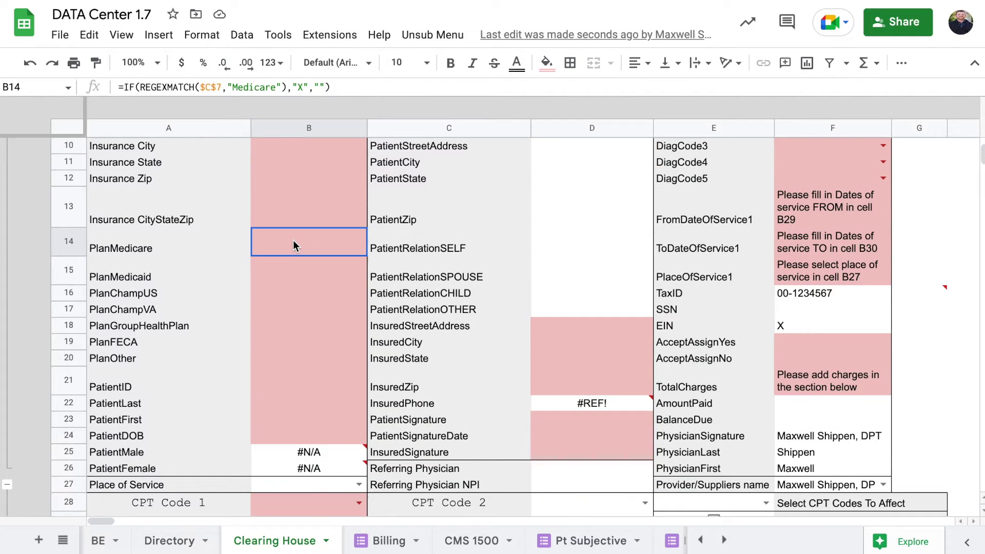
left_click(295, 307)
scroll(294, 308, "up", 5)
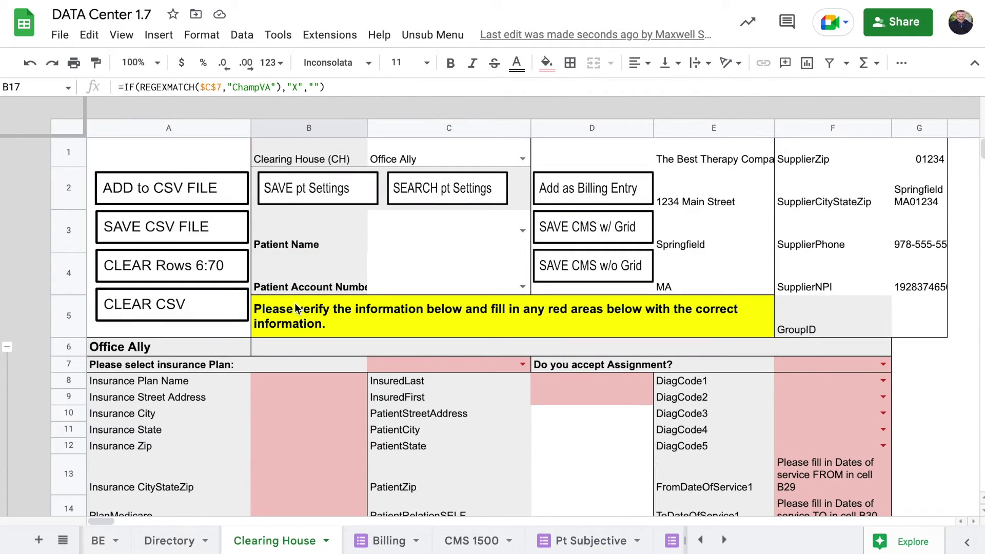
Select the patient in C3 and account number in C4, then restore their saved settings
left_click(522, 230)
scroll(436, 328, "down", 3)
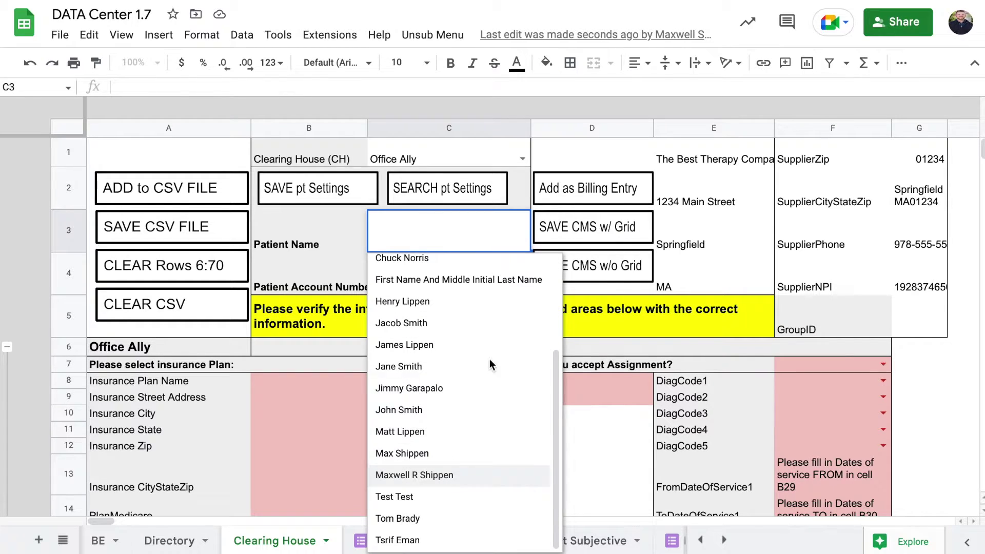
left_click(437, 475)
left_click(509, 293)
left_click(475, 306)
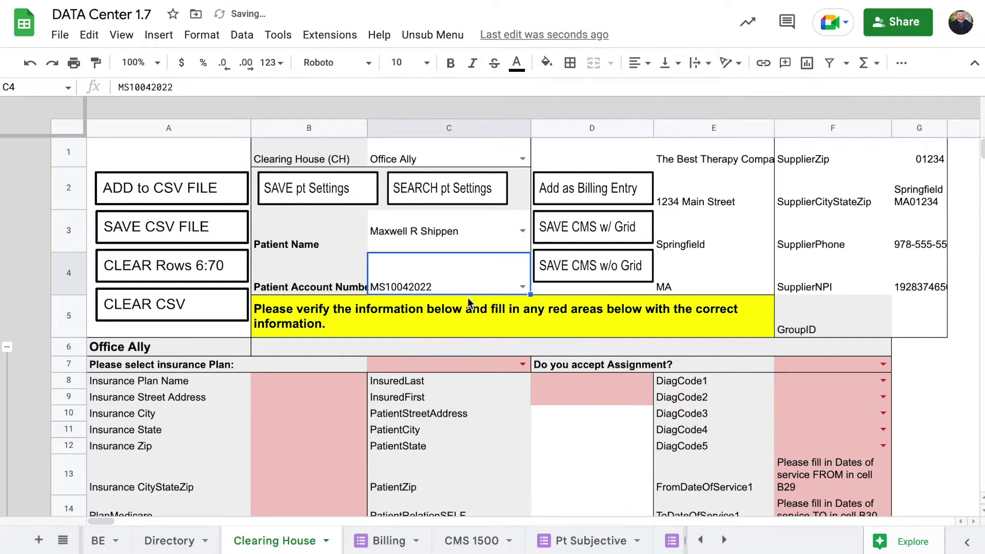
left_click(441, 195)
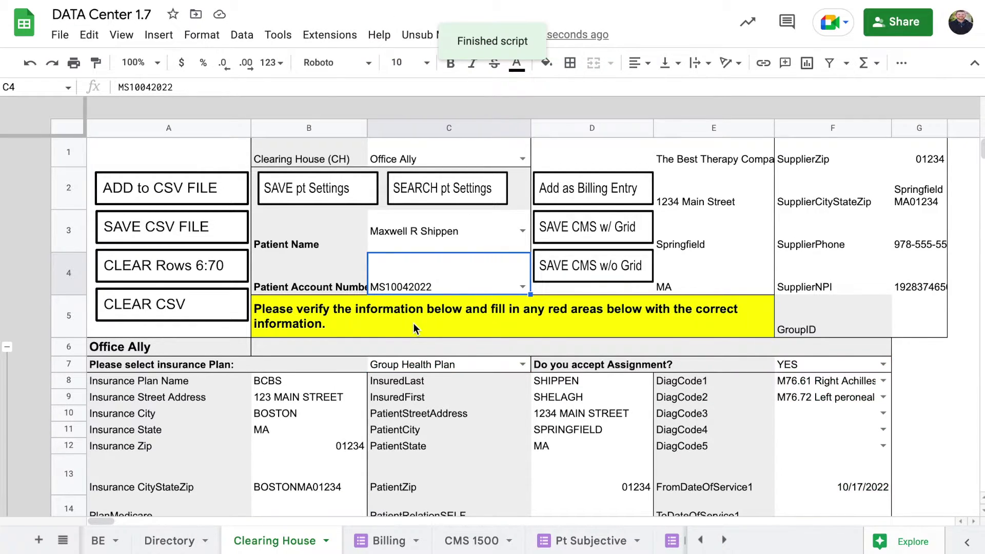
scroll(413, 323, "down", 5)
Switch CPT Code 1 from 97161 to 97112 Neuromuscular Reeducation, then review codes 97140, 97110 and the 200 charge
scroll(413, 326, "down", 6)
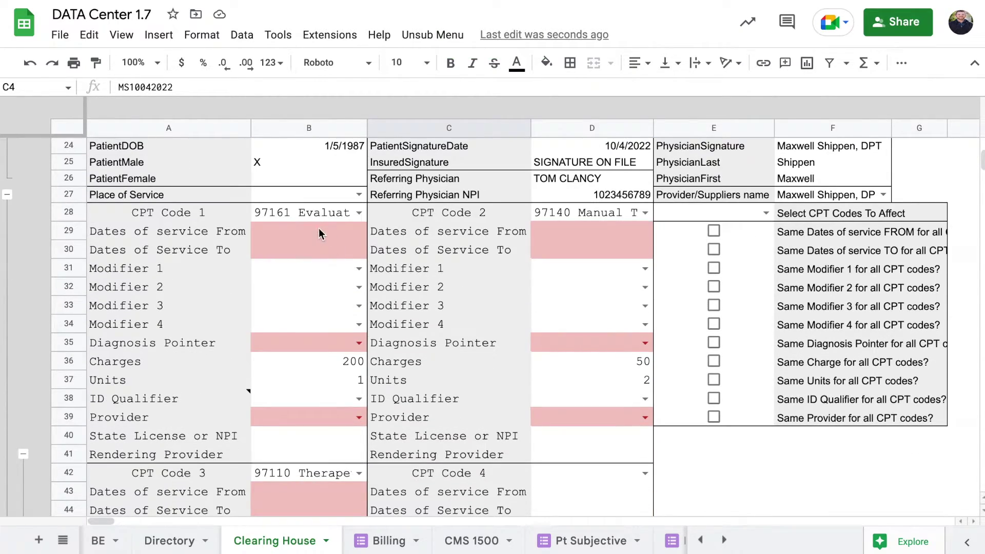
scroll(316, 237, "down", 1)
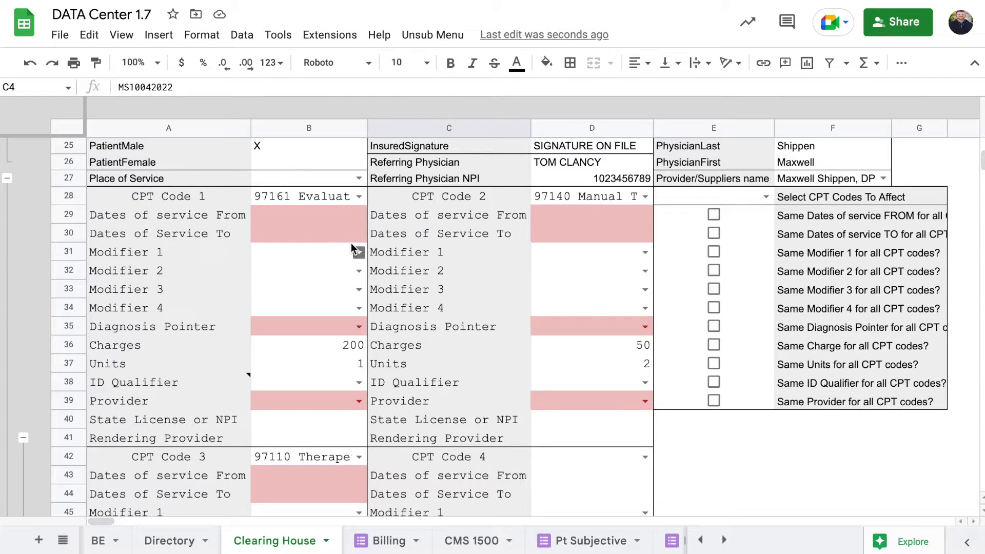
scroll(334, 272, "down", 3)
scroll(334, 272, "right", 2)
scroll(333, 277, "left", 2)
scroll(334, 277, "down", 1)
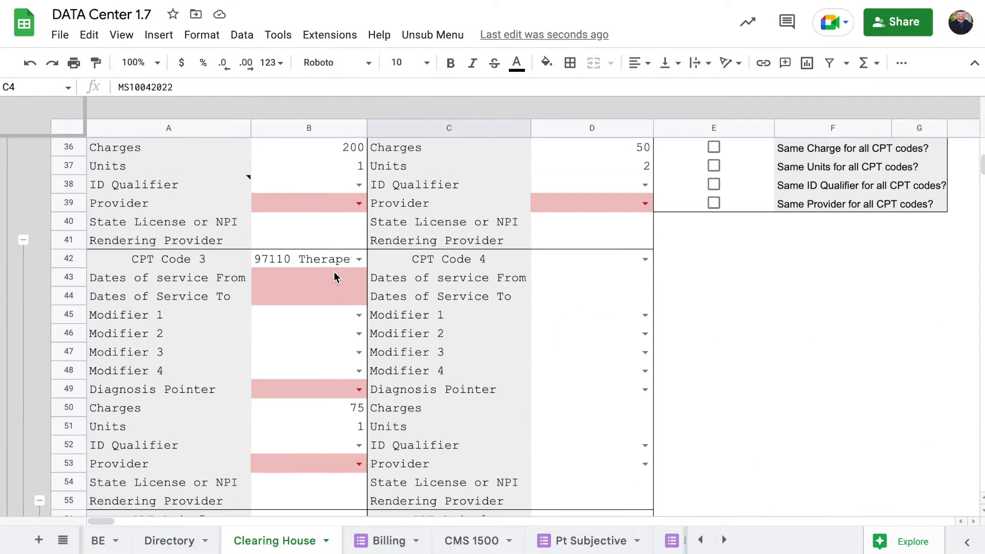
scroll(334, 277, "up", 3)
scroll(334, 271, "up", 2)
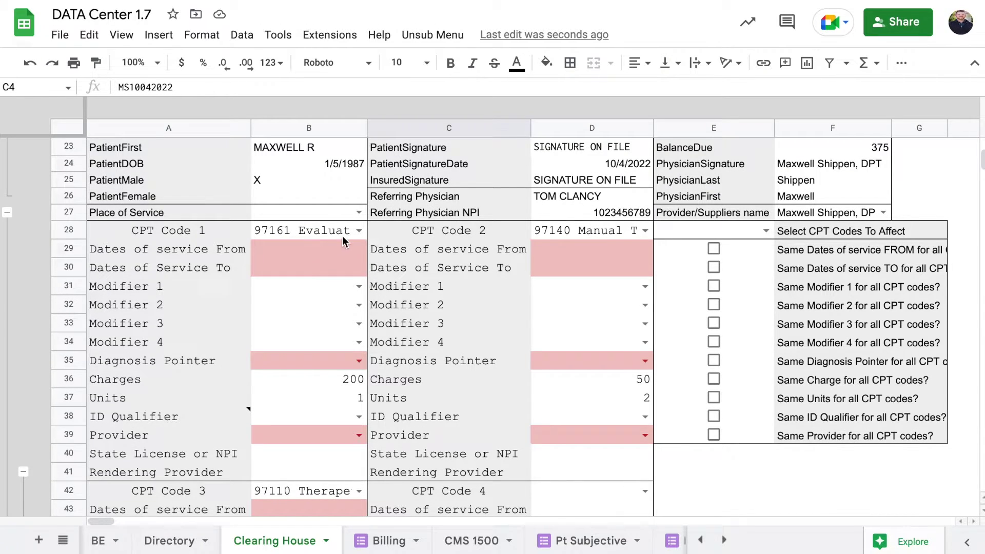
left_click(359, 230)
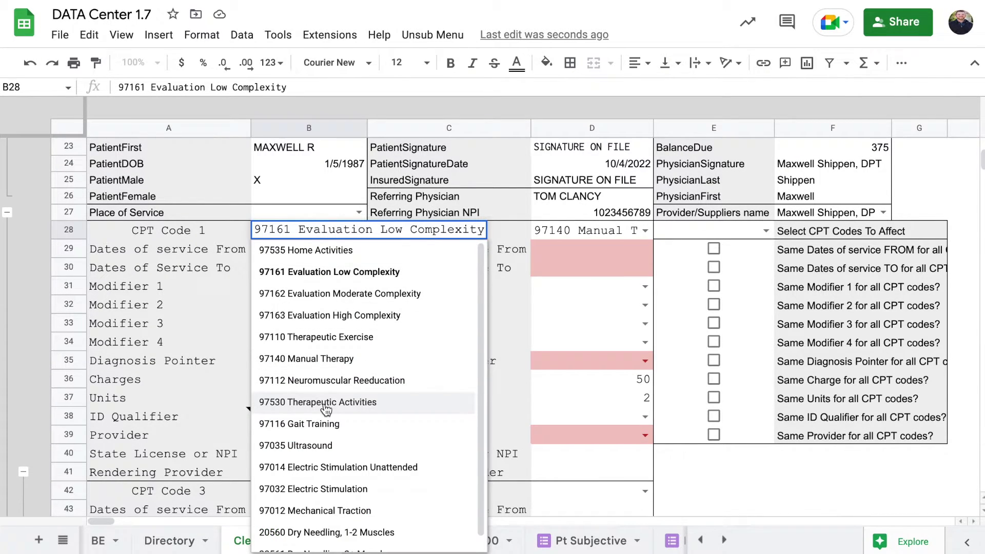
left_click(332, 380)
left_click(580, 229)
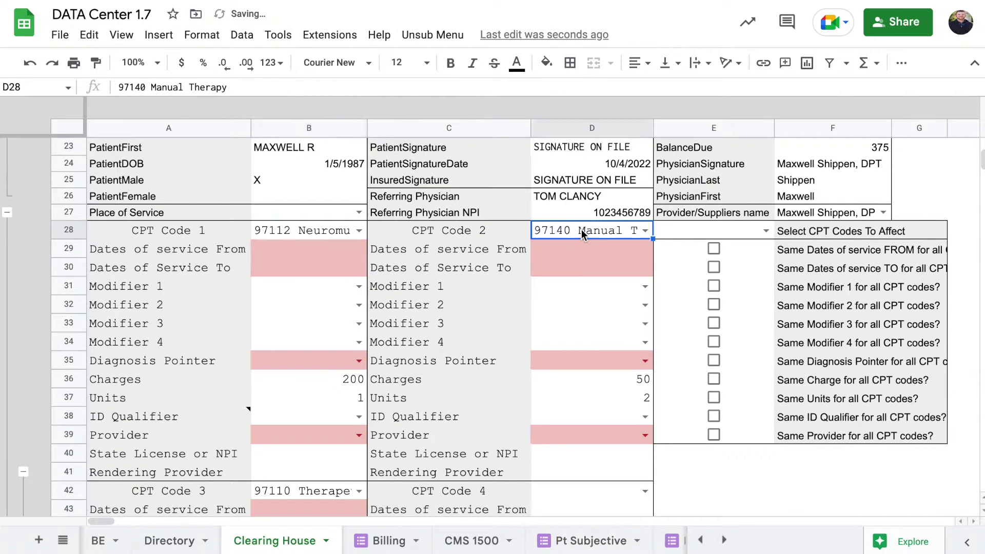
scroll(556, 274, "down", 3)
left_click(328, 397)
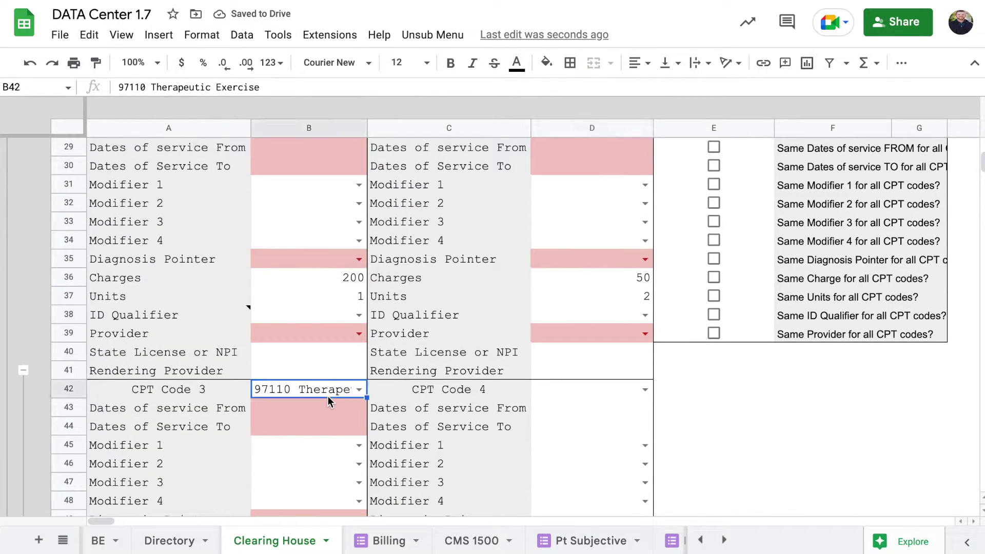
left_click(361, 276)
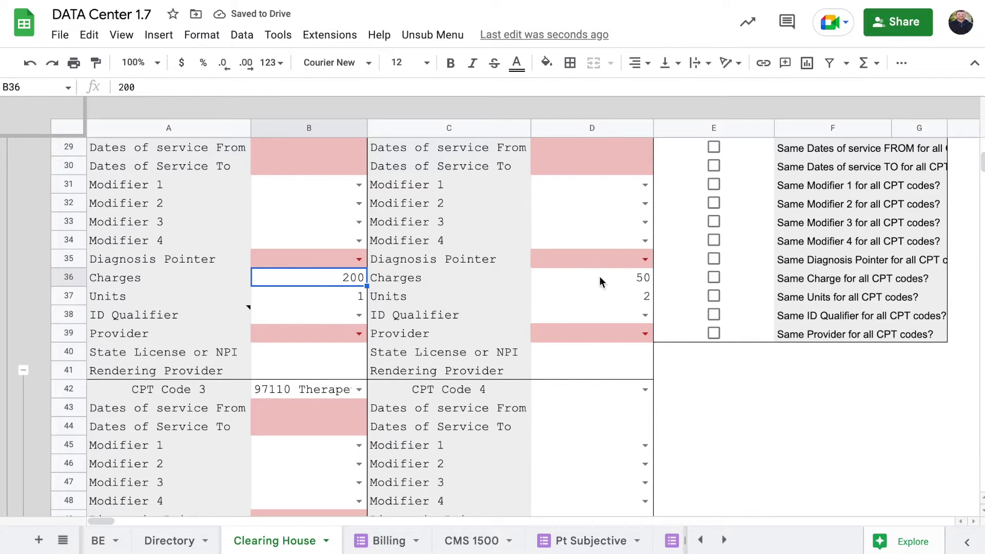
scroll(555, 329, "down", 4)
scroll(555, 328, "up", 5)
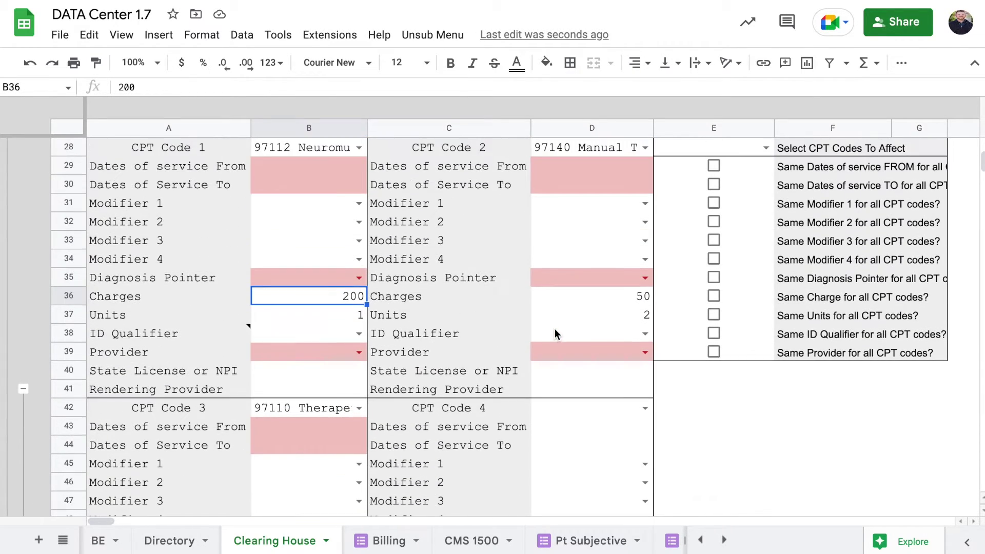
Set the treating therapist as CPT Code 1 provider and share it across codes
left_click(359, 203)
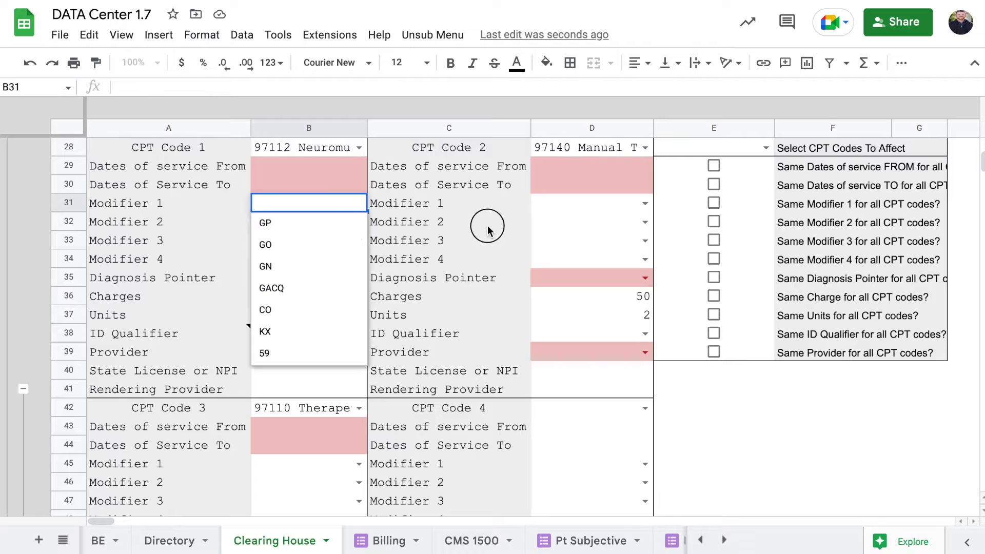
left_click(478, 226)
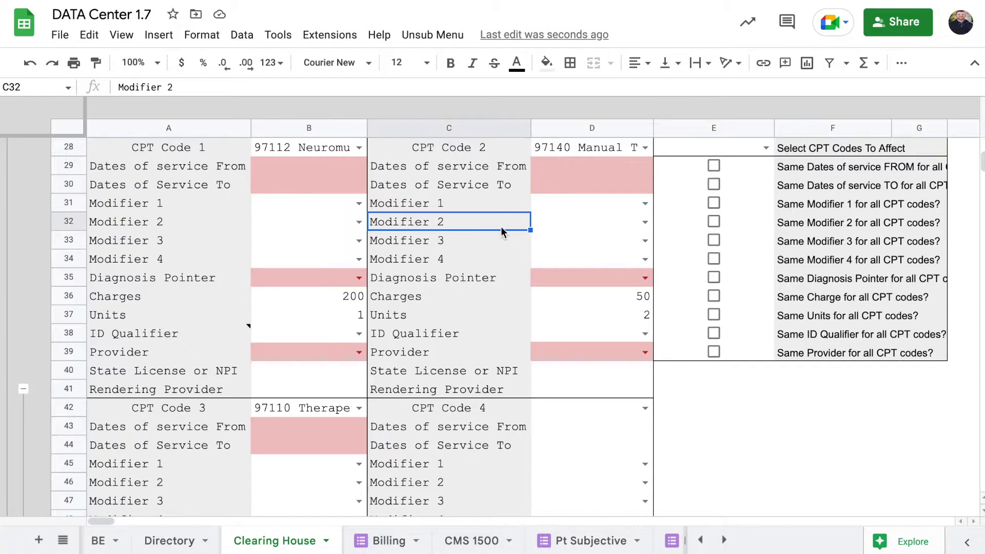
left_click(359, 352)
left_click(329, 380)
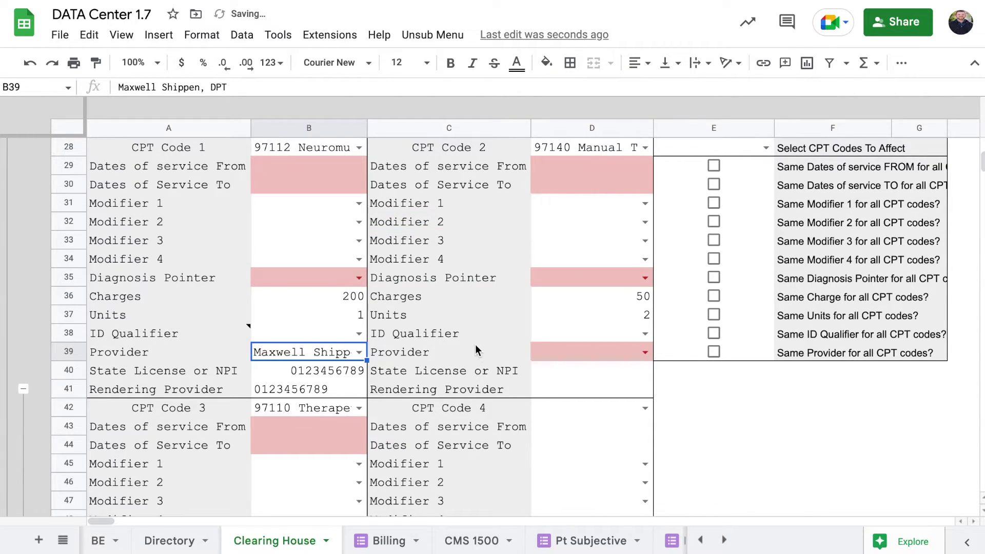
left_click(712, 353)
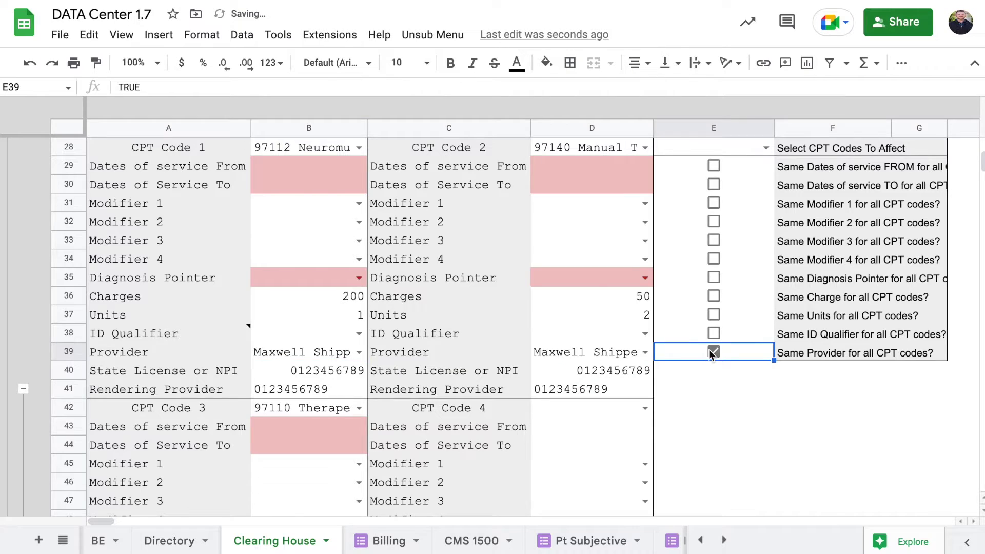
Set service From and To dates to 10/18/2022 and share them across codes
double_click(335, 172)
left_click(300, 271)
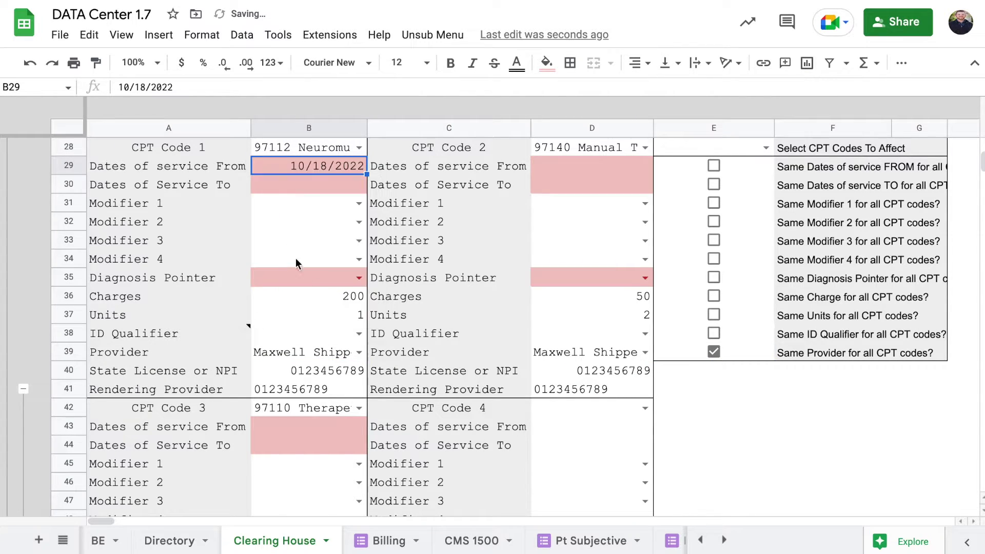
double_click(336, 194)
left_click(300, 290)
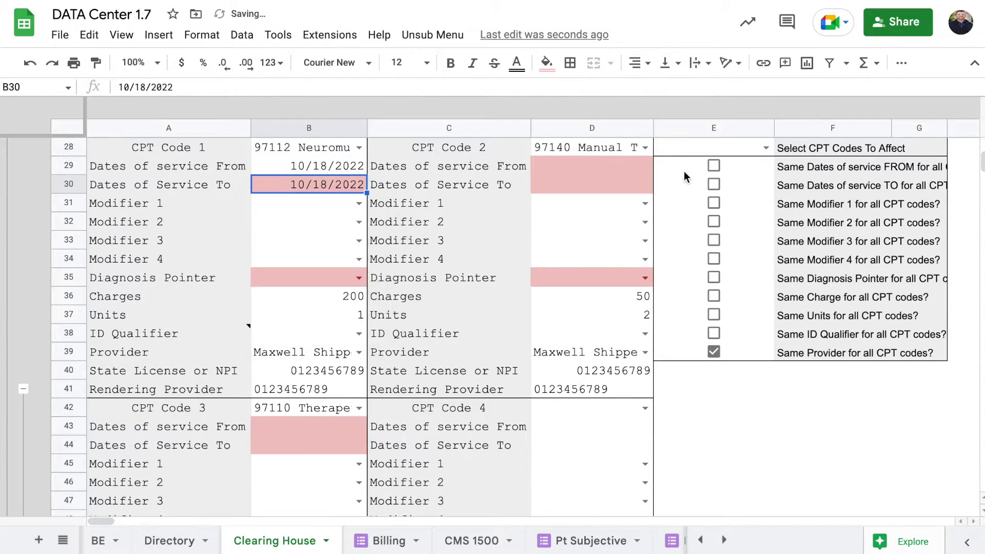
left_click(712, 165)
left_click(712, 184)
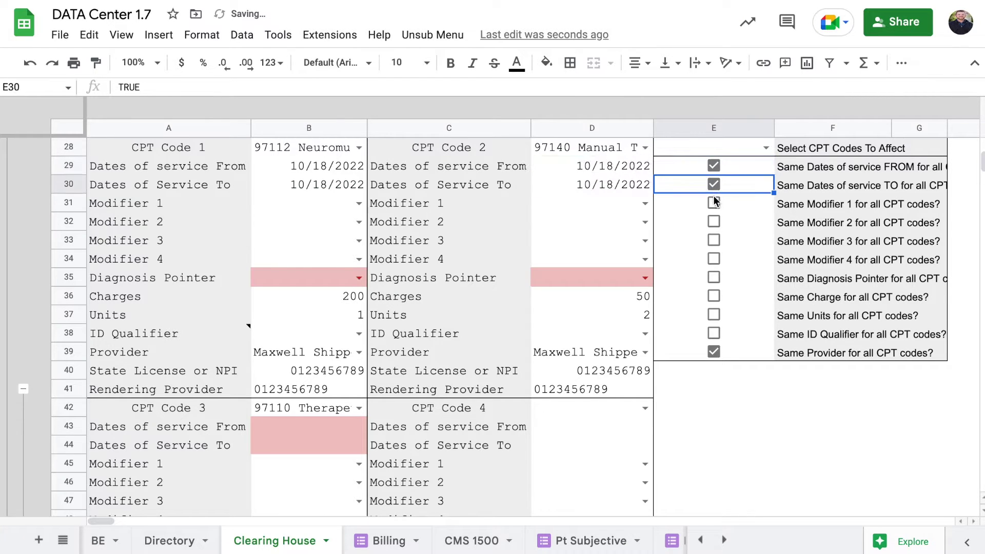
Set Modifier 1 to GP, share it, and apply shared values to CPT codes 2 and 3
left_click(361, 202)
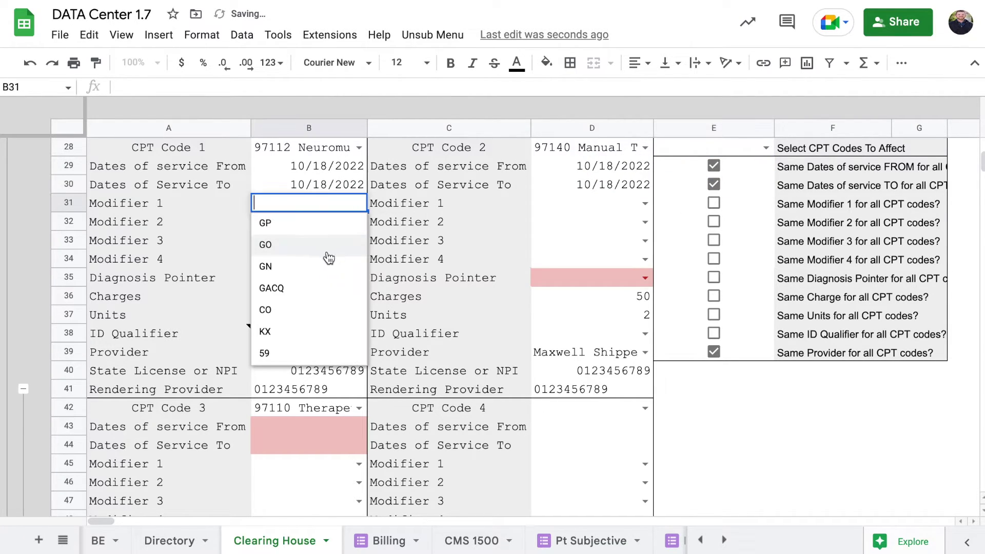
left_click(323, 225)
left_click(720, 205)
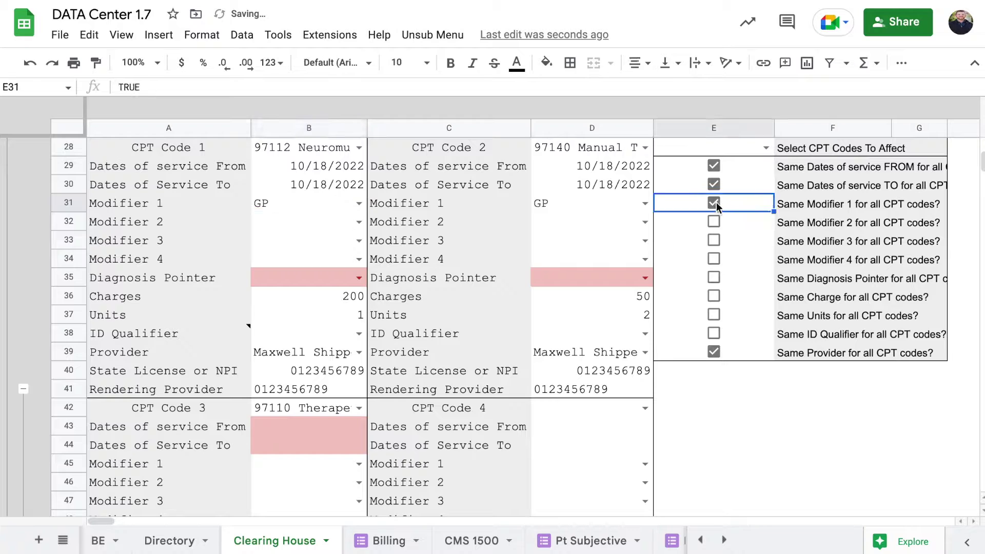
left_click(764, 148)
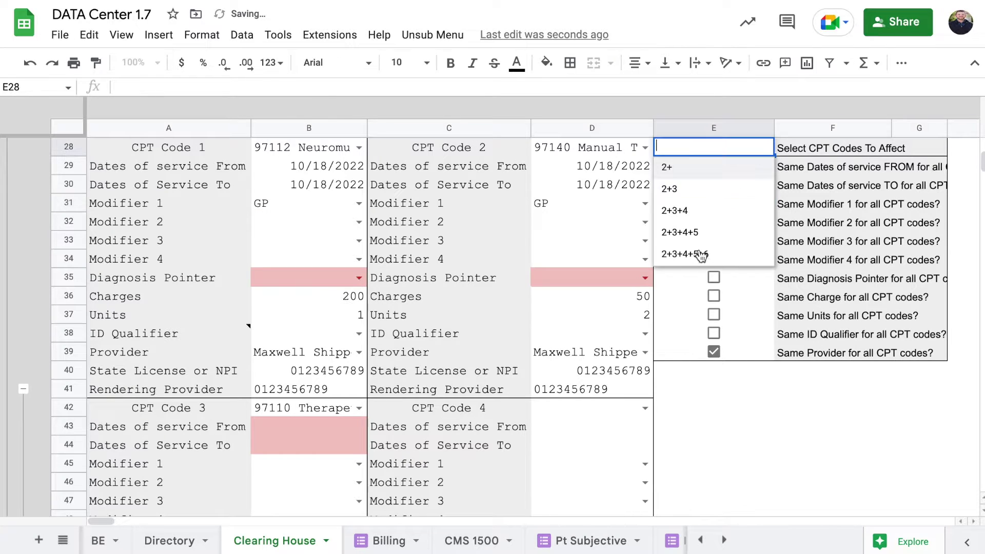
left_click(694, 191)
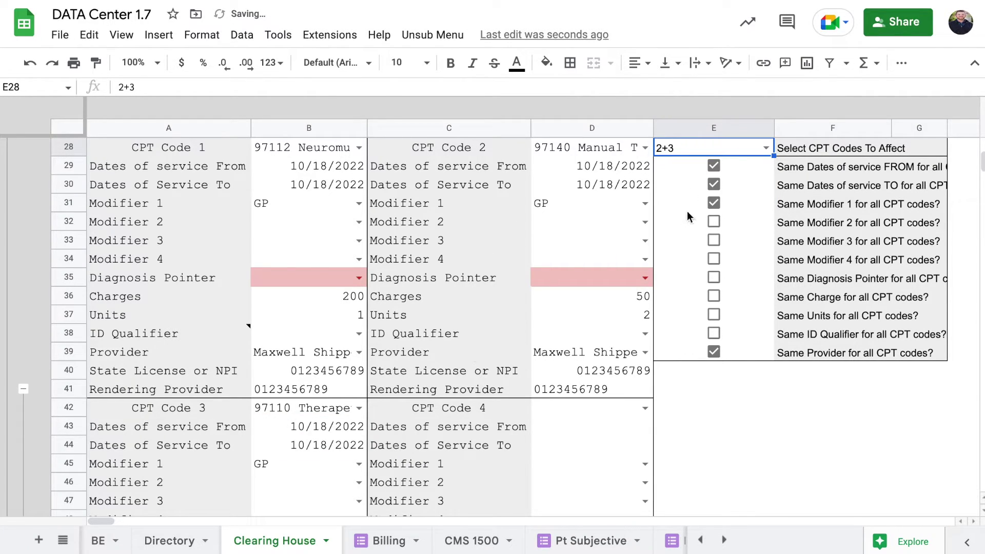
Set the Diagnosis Pointer to AB and share it across all CPT codes
left_click(358, 278)
left_click(318, 315)
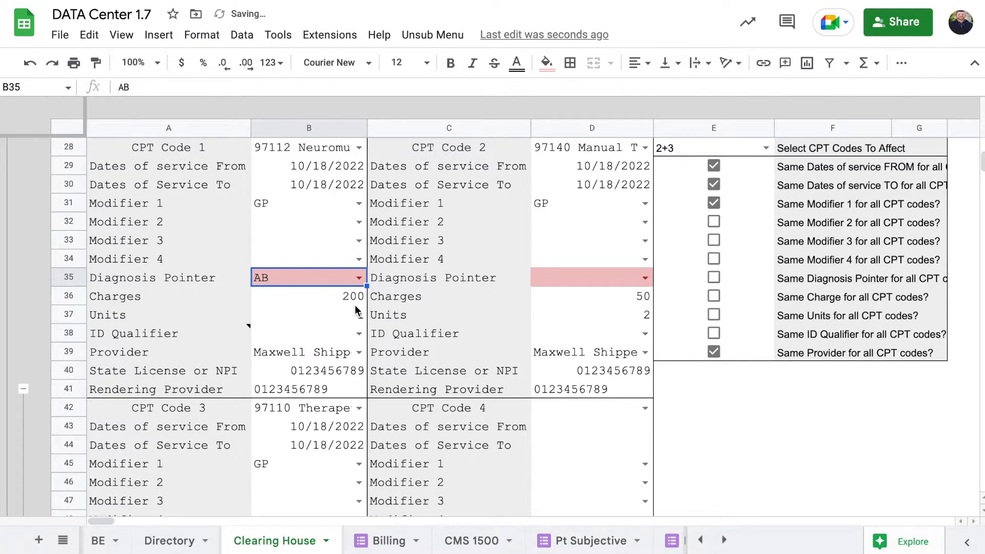
double_click(647, 277)
left_click(711, 277)
scroll(663, 277, "down", 1)
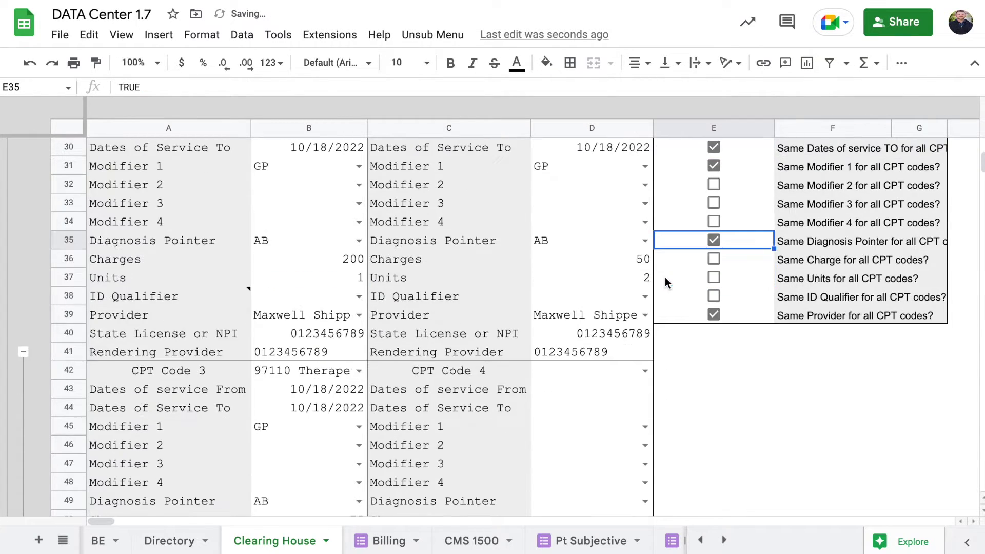
scroll(665, 277, "down", 1)
scroll(664, 277, "down", 3)
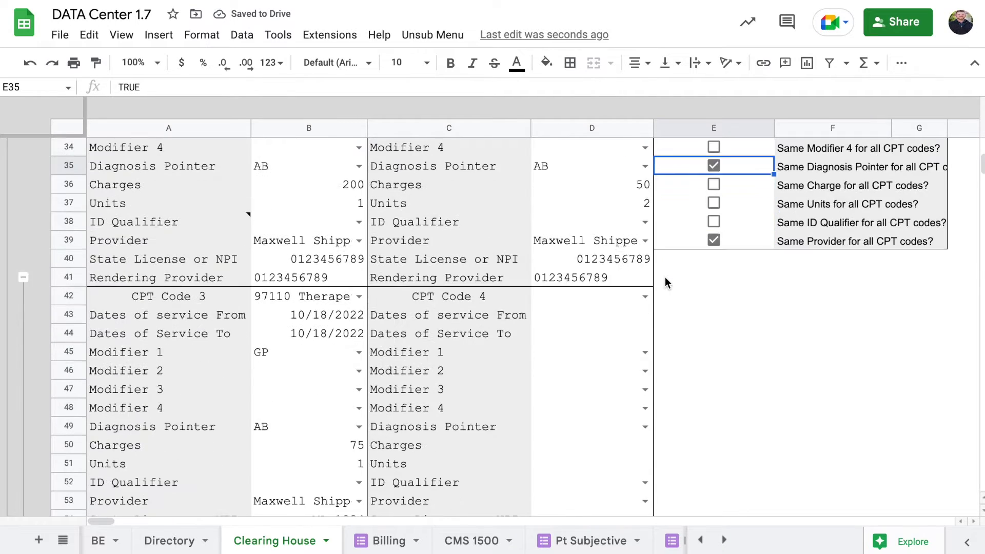
scroll(661, 276, "up", 15)
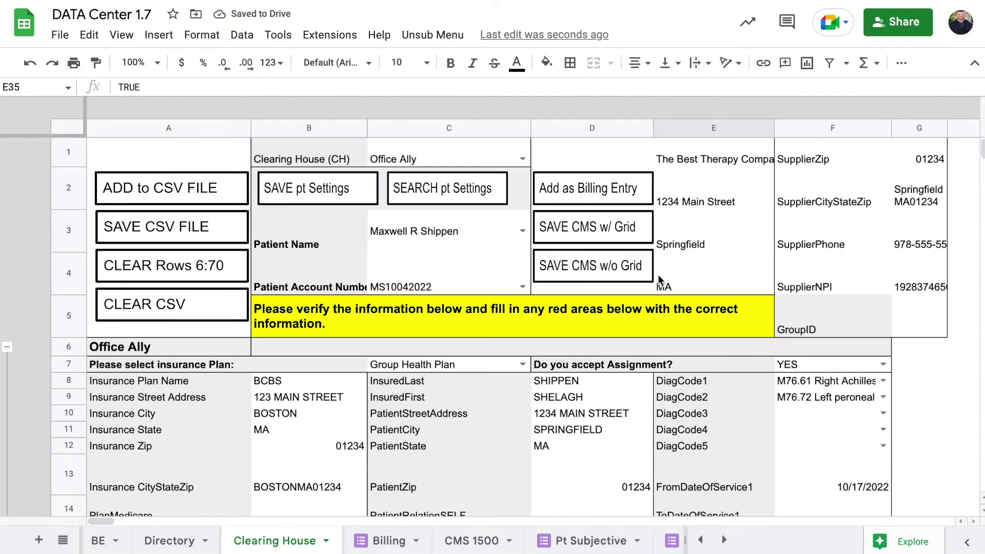
left_click(186, 188)
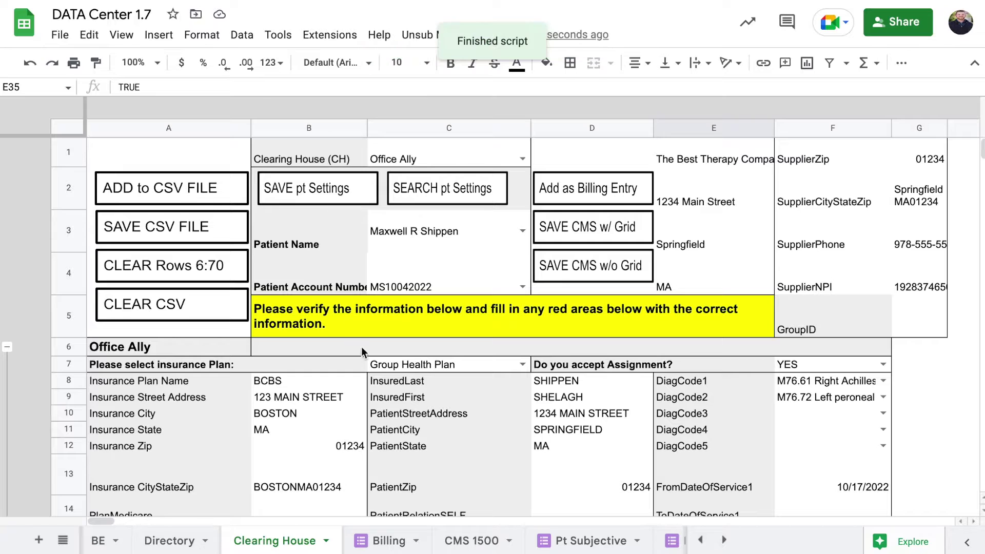
scroll(361, 346, "down", 15)
scroll(361, 347, "down", 15)
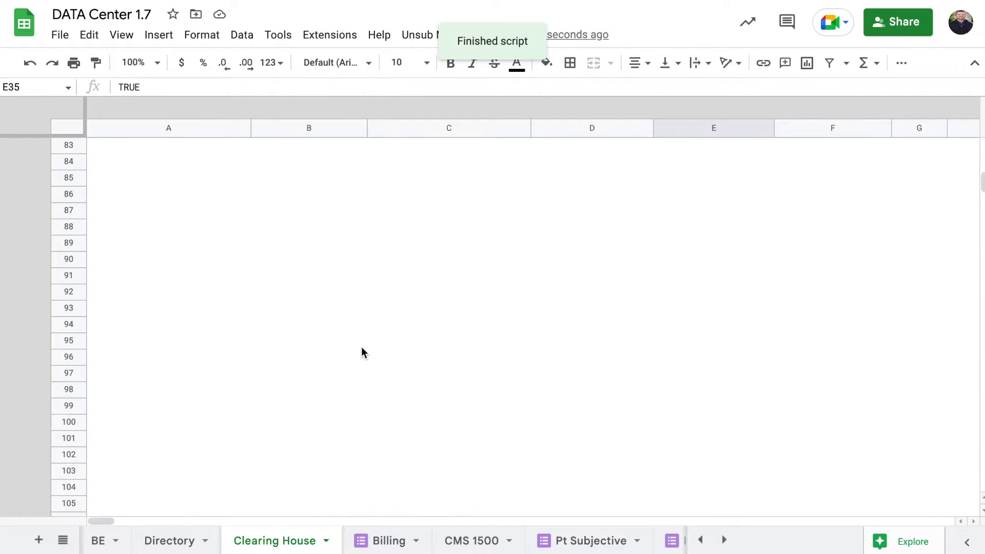
scroll(361, 347, "up", 4)
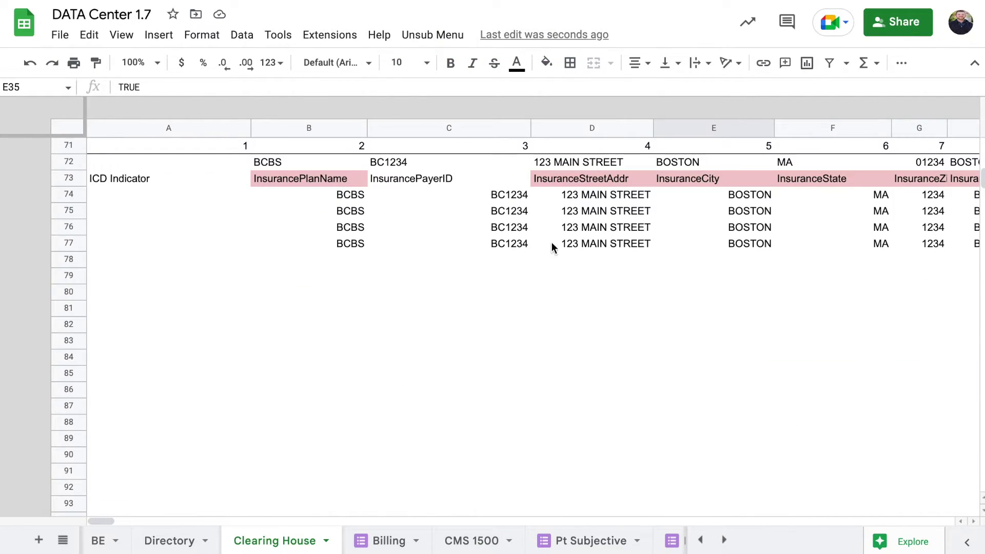
scroll(552, 242, "right", 15)
scroll(552, 244, "right", 15)
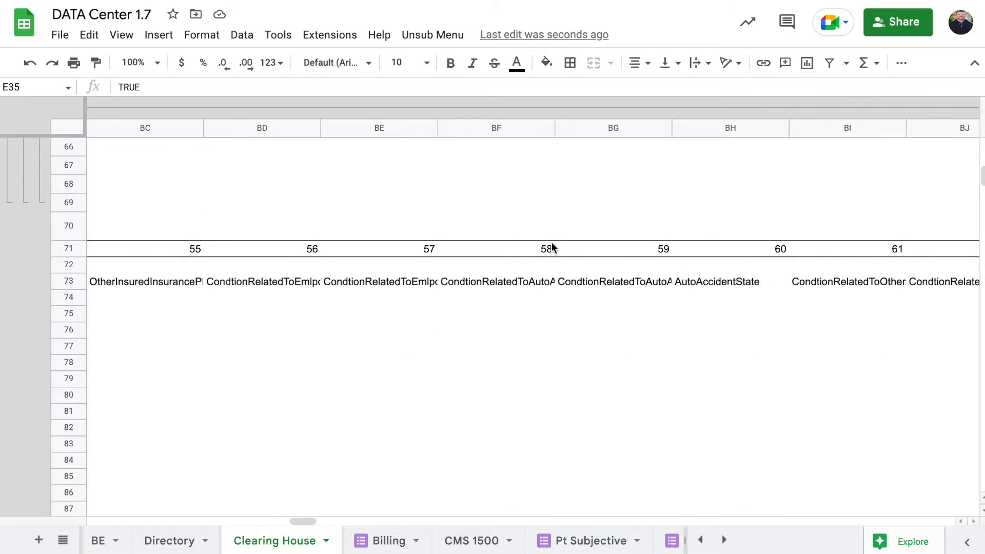
scroll(552, 242, "right", 5)
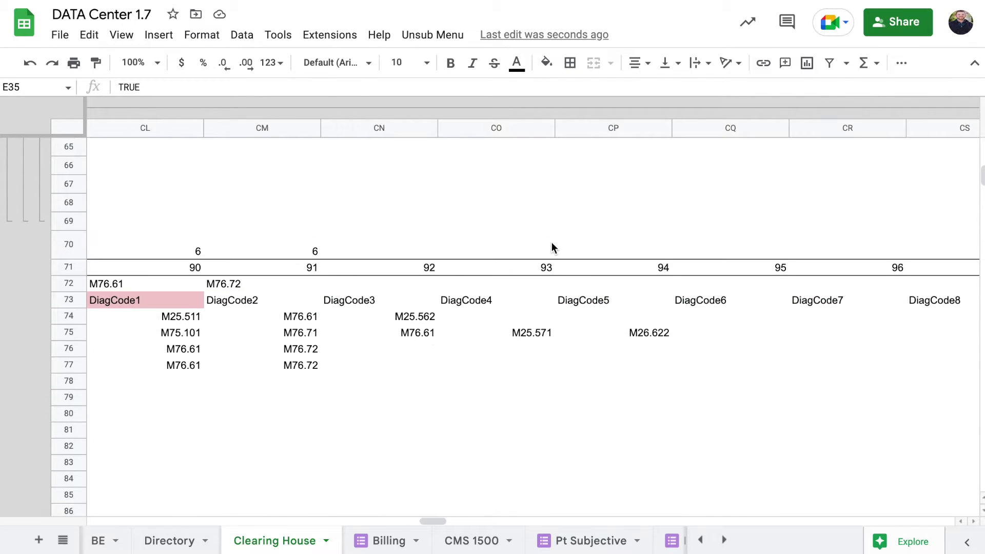
left_click(222, 351)
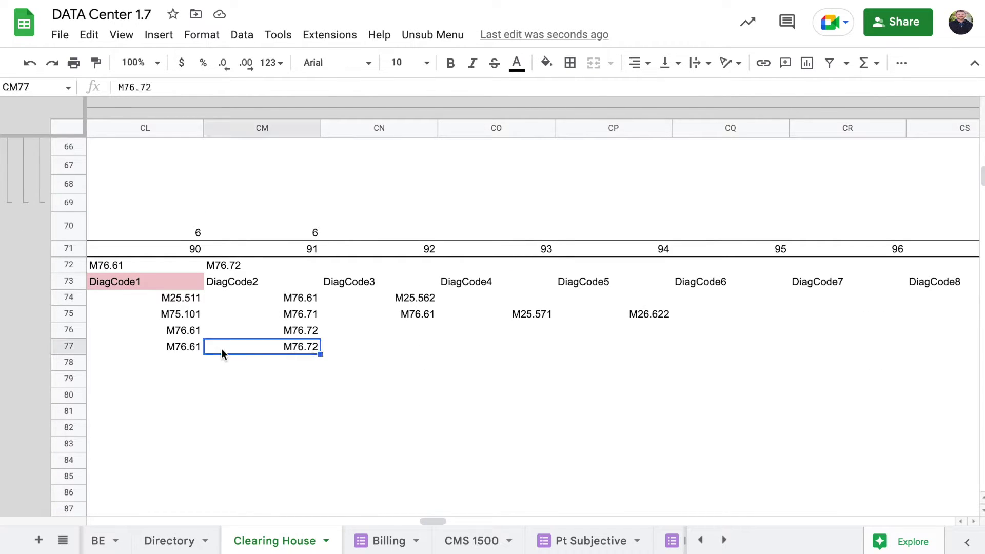
left_click(373, 316)
scroll(447, 313, "right", 7)
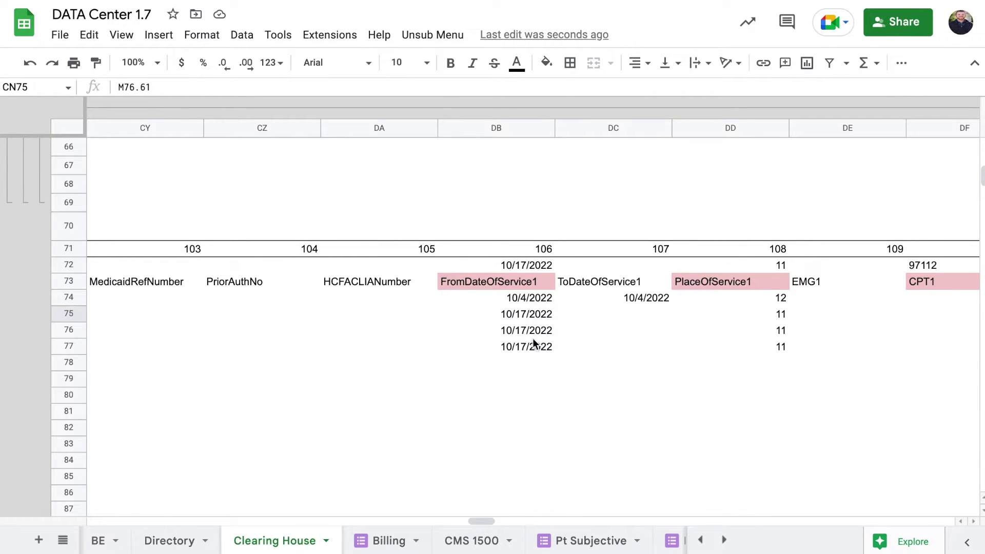
left_click(533, 348)
scroll(622, 342, "right", 2)
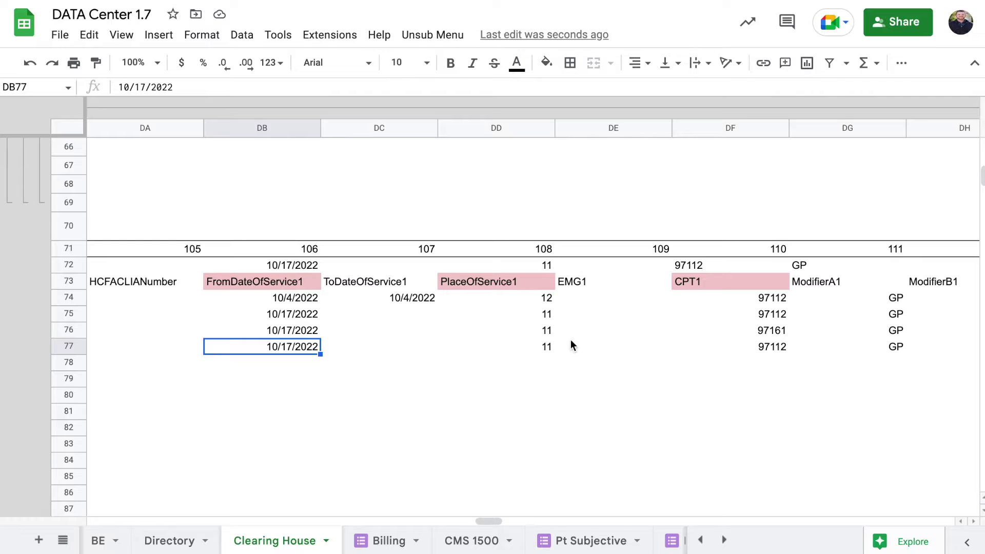
scroll(604, 344, "right", 2)
left_click(666, 349)
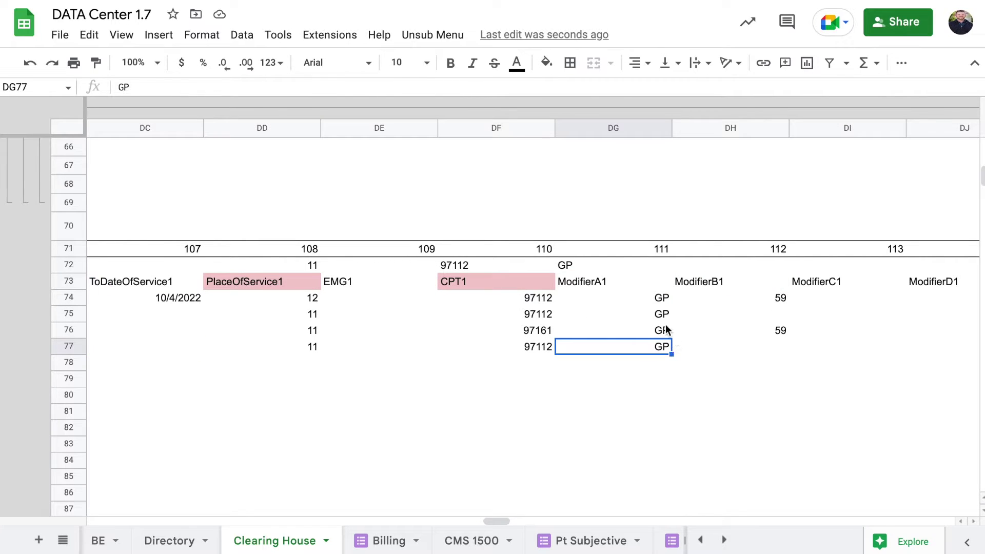
scroll(699, 328, "right", 6)
left_click(549, 332)
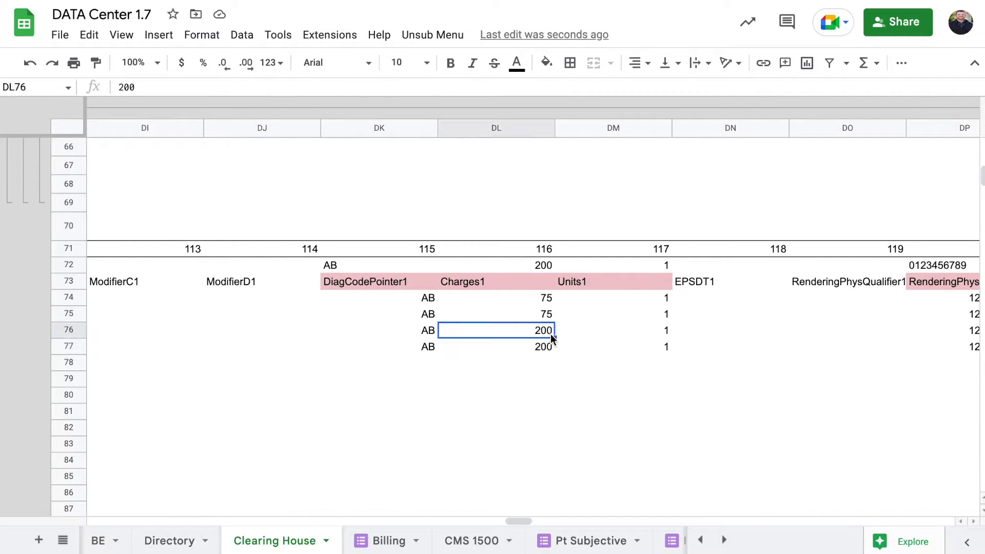
scroll(710, 310, "right", 4)
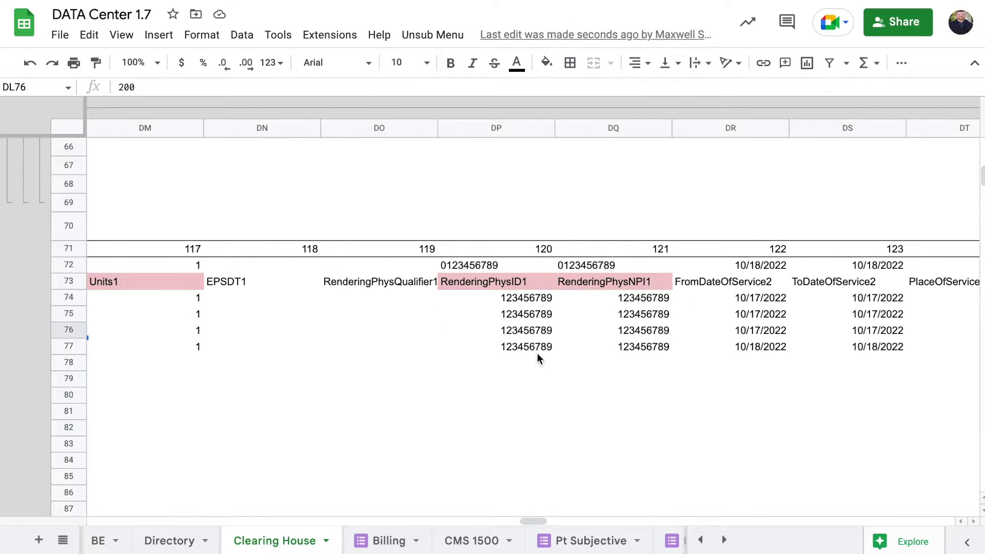
left_click(477, 361)
scroll(672, 337, "right", 3)
left_click(816, 285)
left_click(833, 299)
scroll(835, 299, "right", 2)
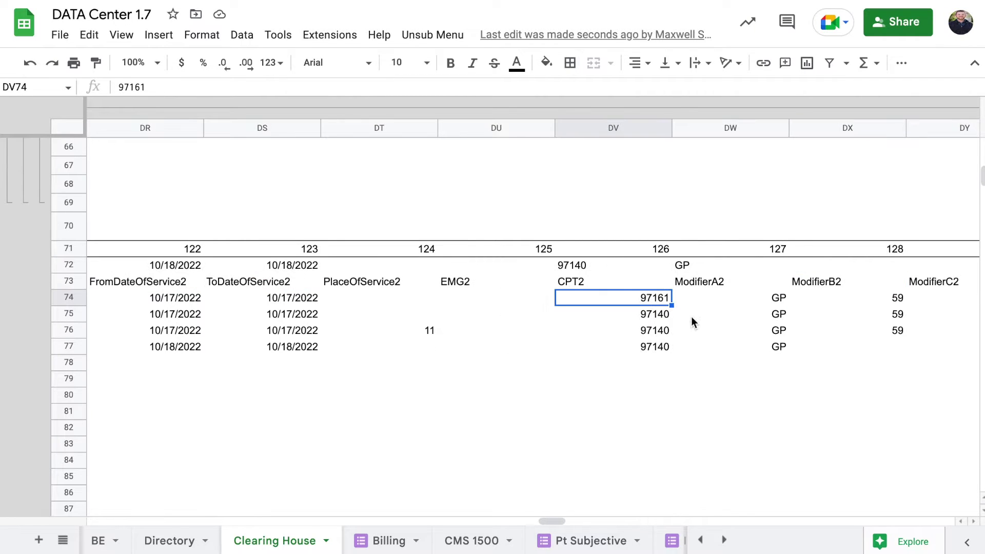
left_click(645, 346)
key("Up")
key("Up")
key("Up")
scroll(769, 317, "right", 2)
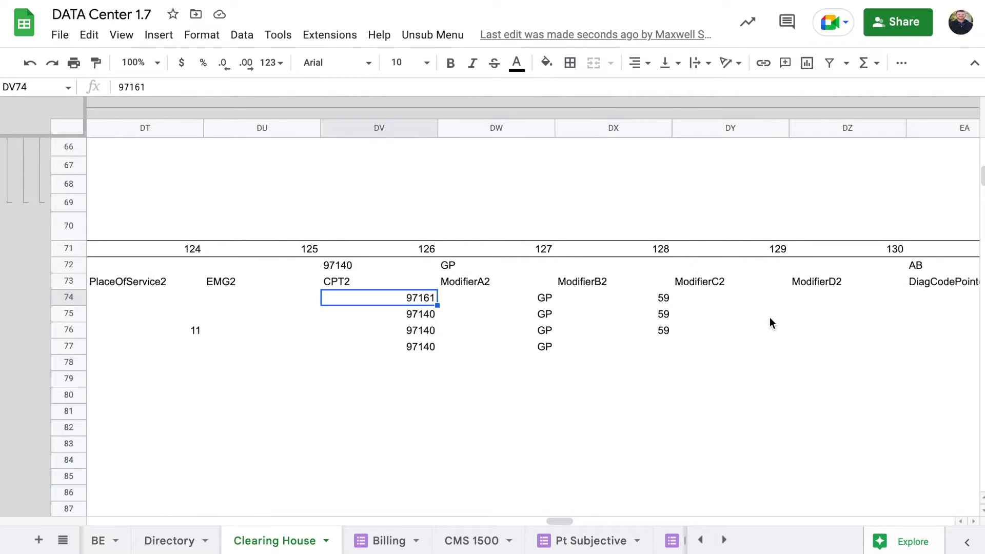
scroll(769, 316, "left", 10)
scroll(652, 321, "left", 20)
scroll(652, 321, "up", 15)
scroll(652, 321, "left", 15)
scroll(652, 322, "up", 5)
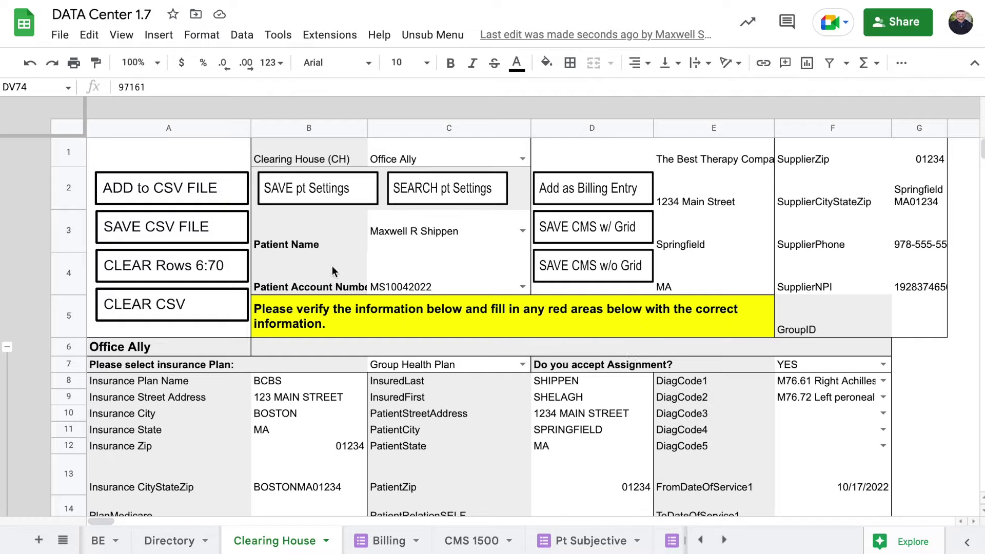
left_click(218, 221)
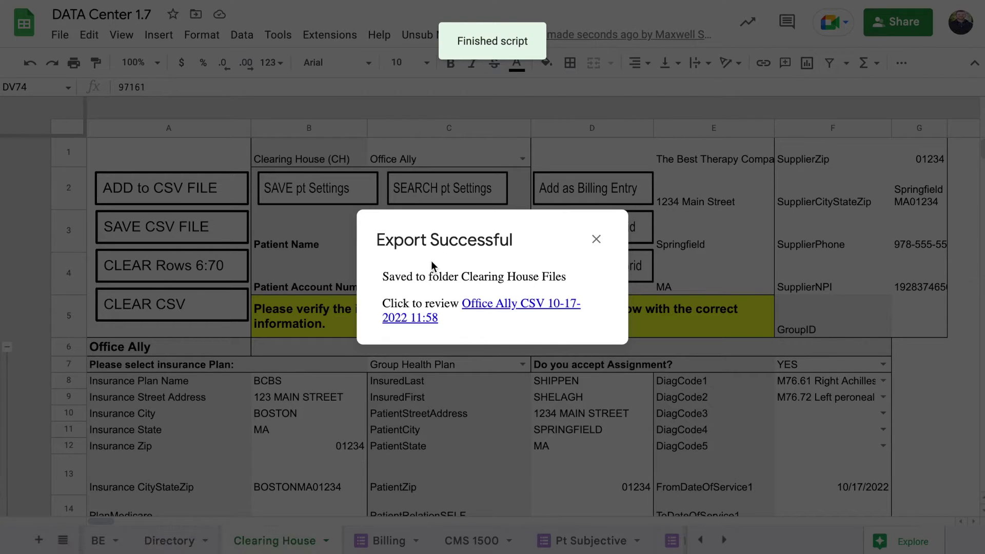
left_click_drag(461, 276, 566, 272)
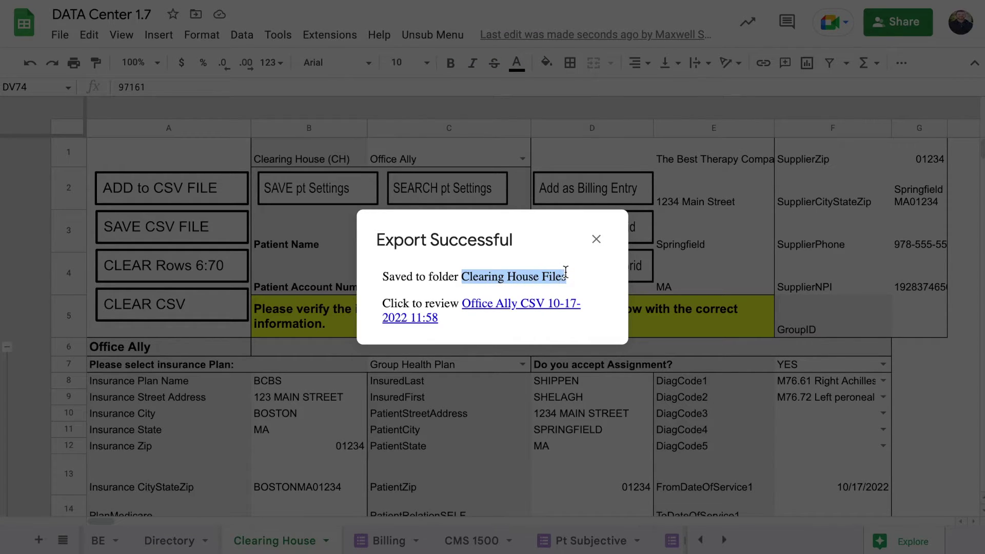
left_click(502, 306)
left_click(596, 239)
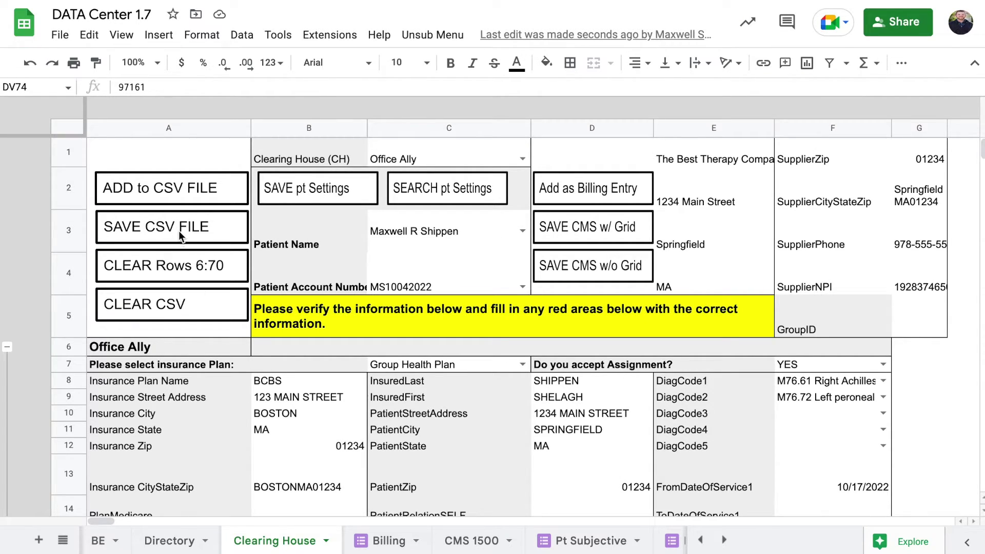
Clear the exported claim rows from the CSV area with CLEAR CSV
left_click(177, 304)
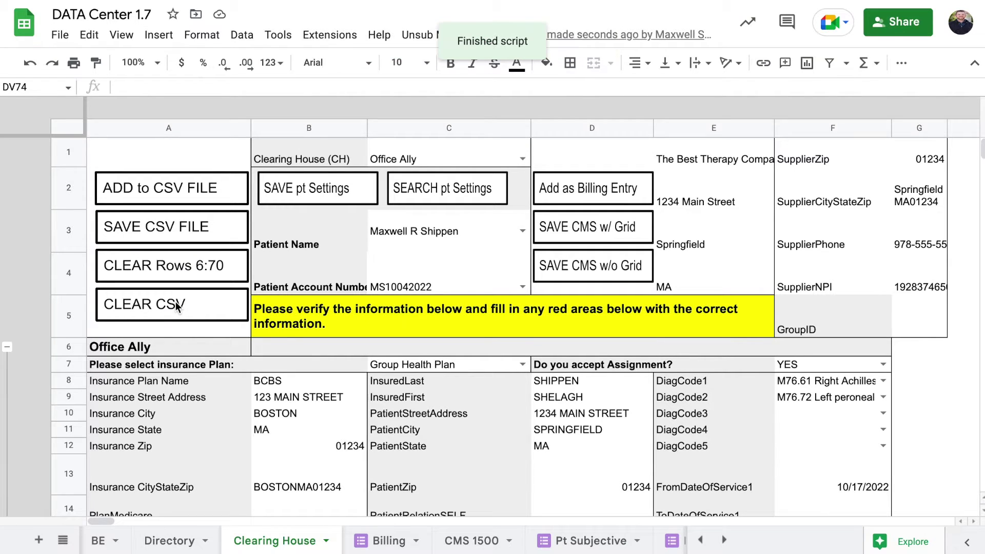
scroll(262, 395, "down", 10)
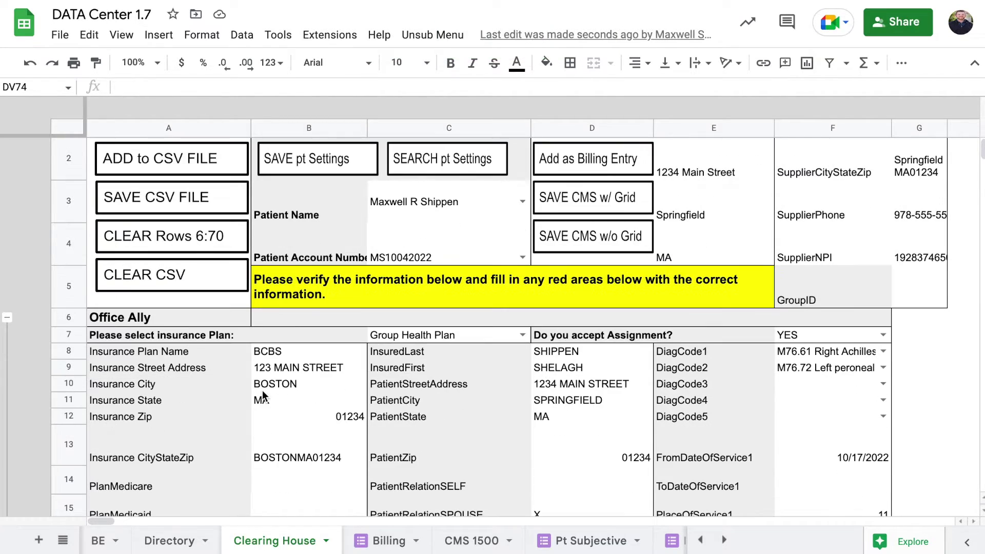
scroll(262, 390, "down", 15)
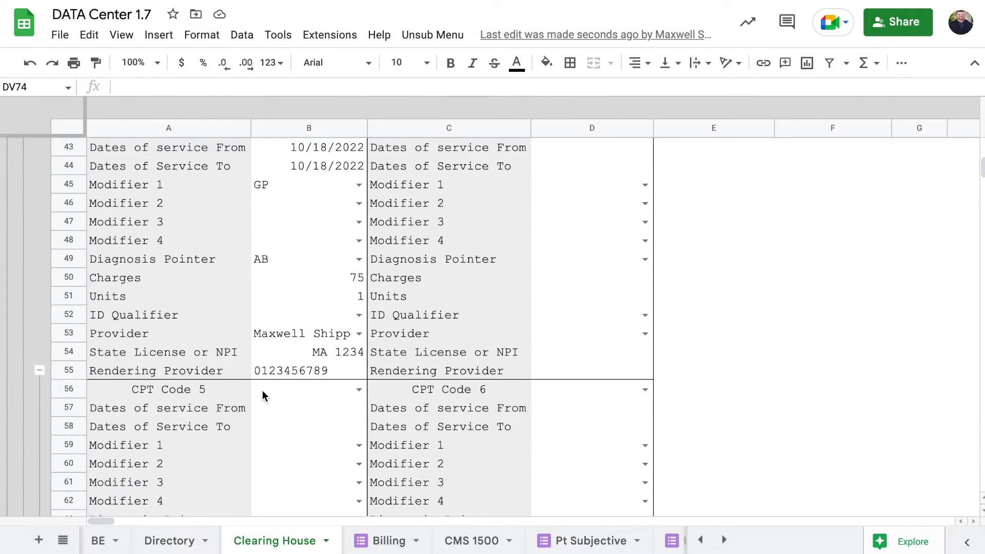
scroll(263, 391, "up", 2)
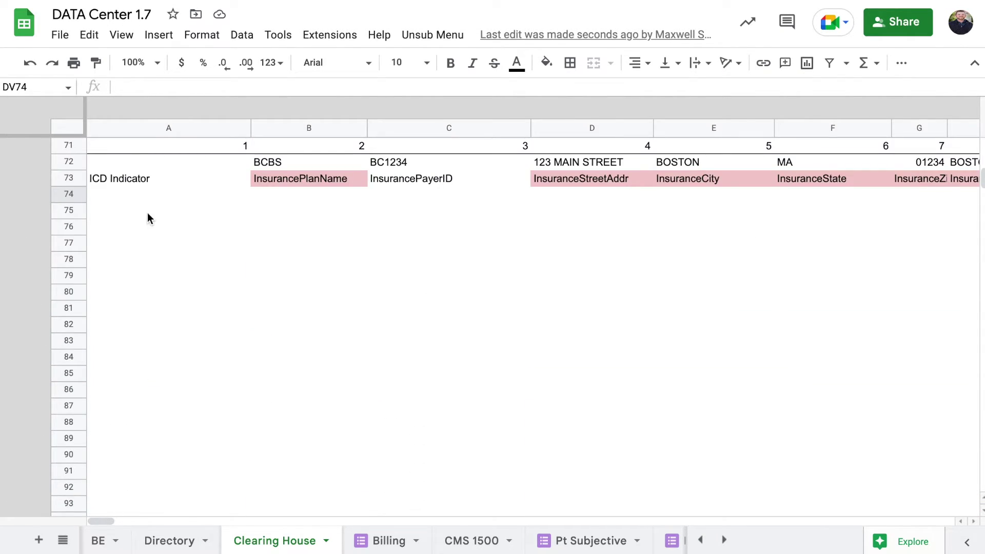
Confirm rows 71–93 below the headers are empty, with no claim data left
left_click(144, 193)
left_click(159, 230)
left_click(168, 406)
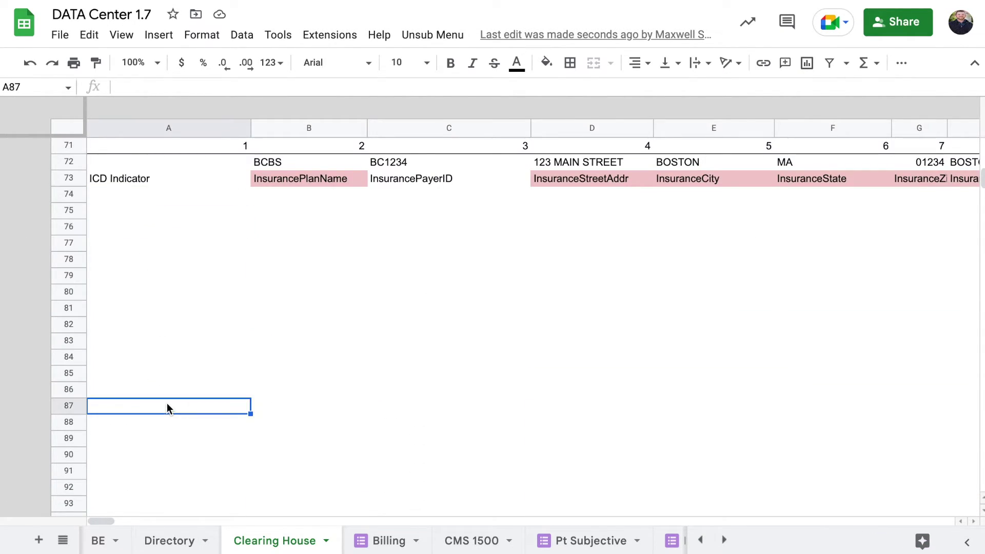
scroll(167, 407, "up", 20)
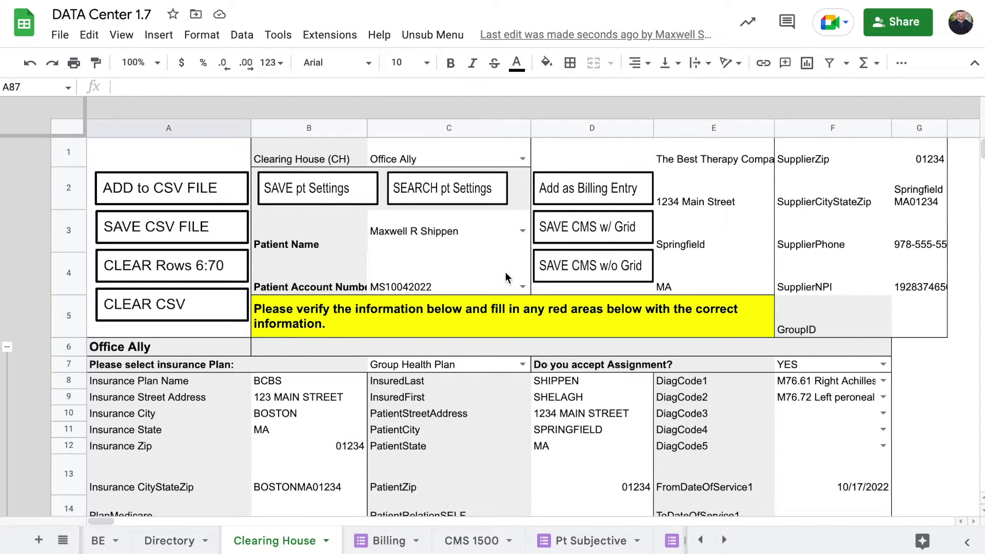
scroll(435, 267, "down", 10)
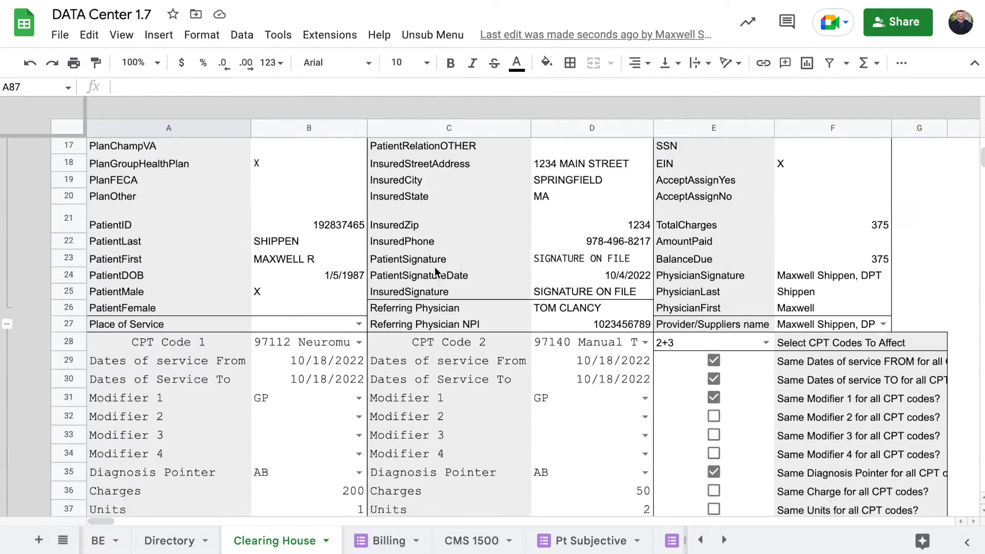
scroll(435, 267, "right", 2)
scroll(435, 266, "down", 2)
scroll(401, 249, "left", 2)
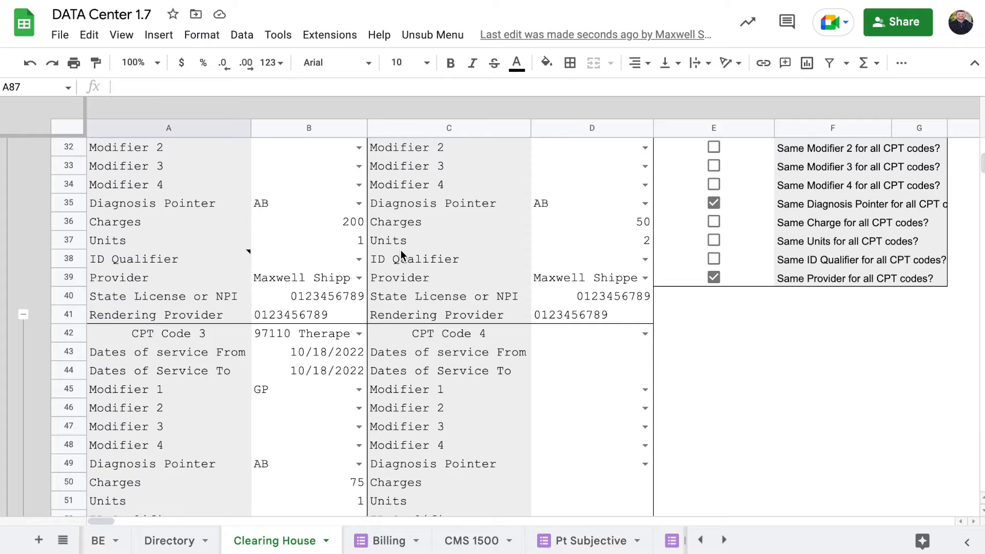
scroll(401, 250, "up", 10)
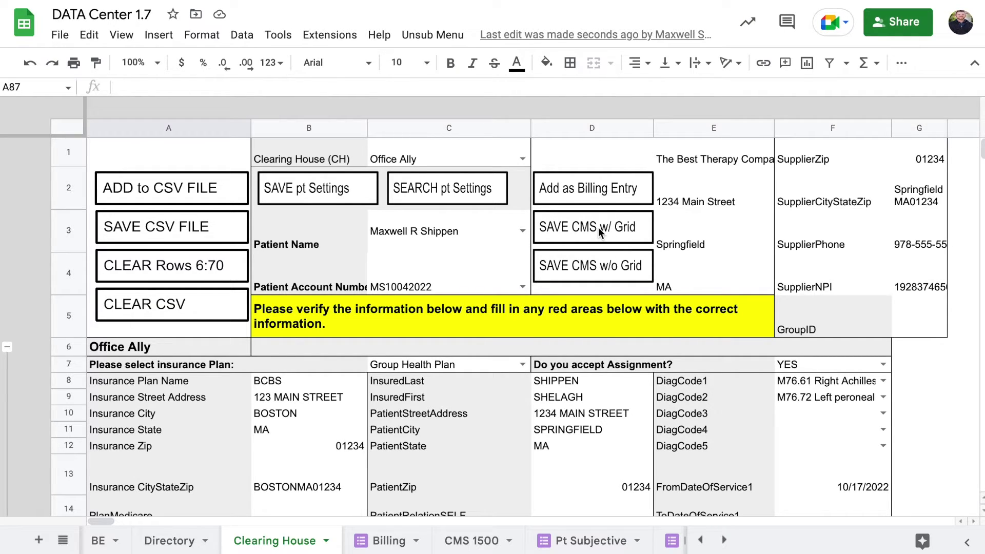
Save the claim as a CMS 1500 form with grid and review the saved confirmation
left_click(598, 226)
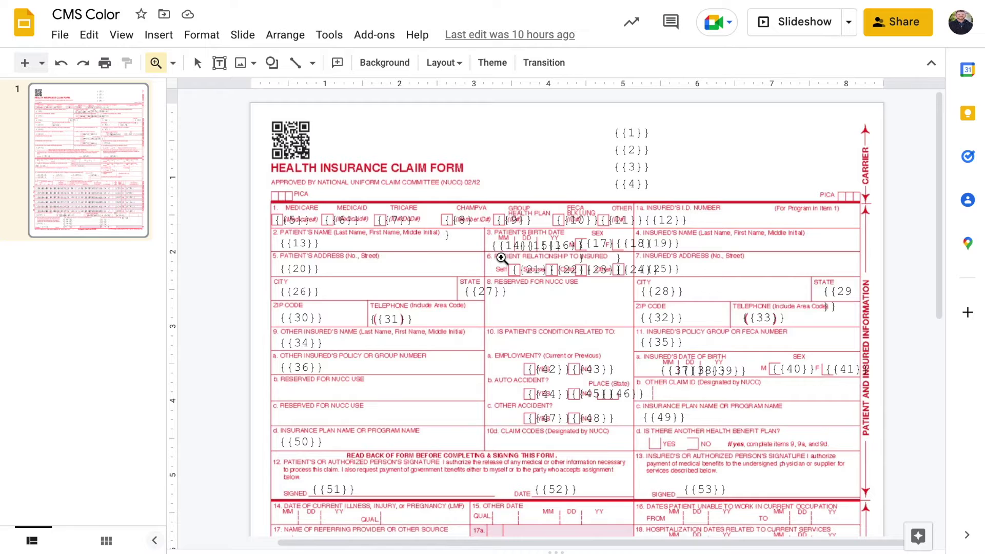
scroll(602, 281, "down", 1)
scroll(642, 212, "down", 3)
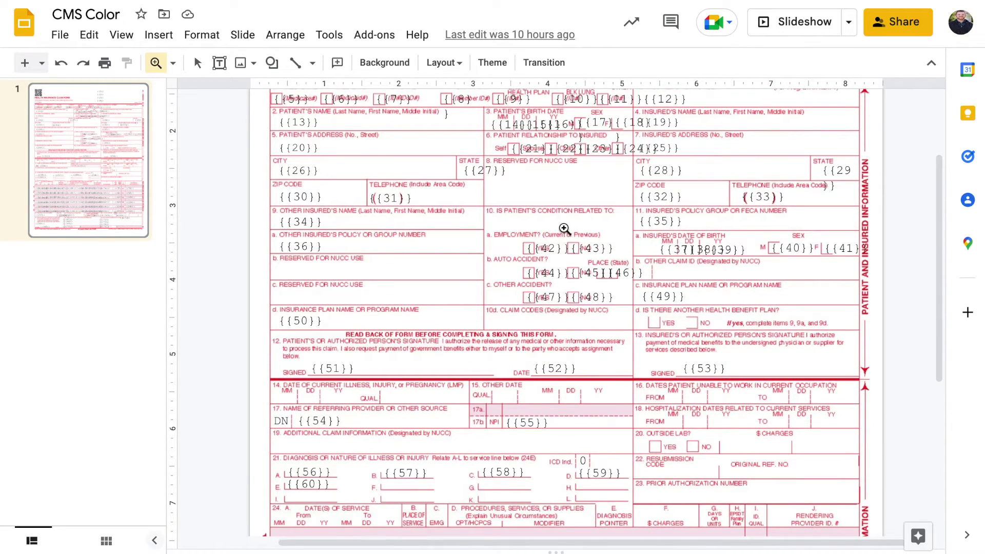
scroll(564, 229, "down", 2)
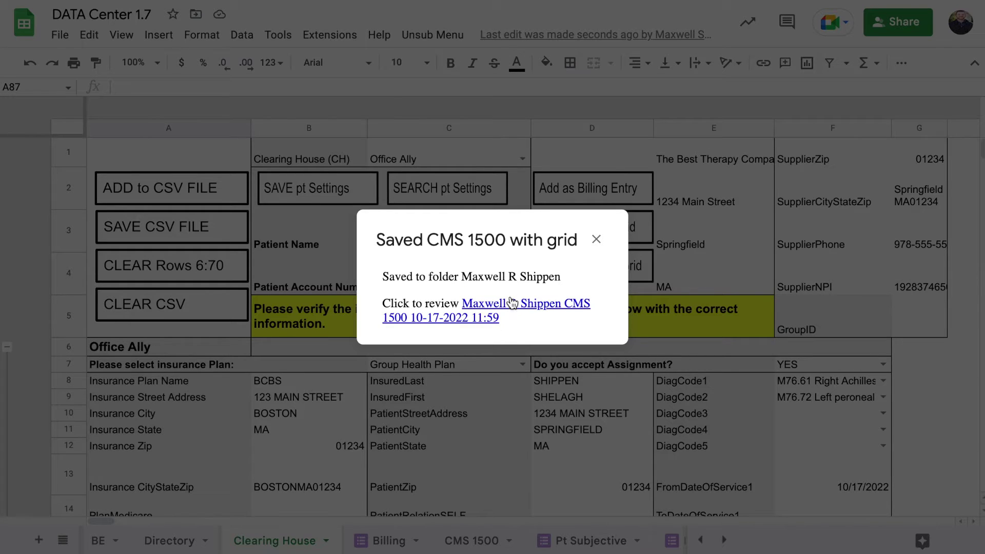
Open the saved CMS 1500 form and nudge the bottom NPI number box slightly right
left_click(477, 312)
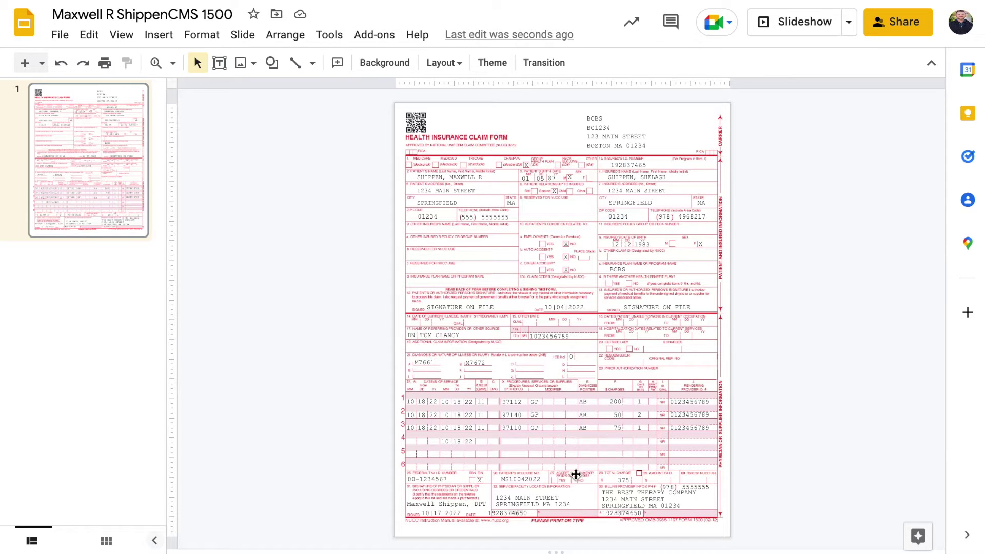
left_click(505, 514)
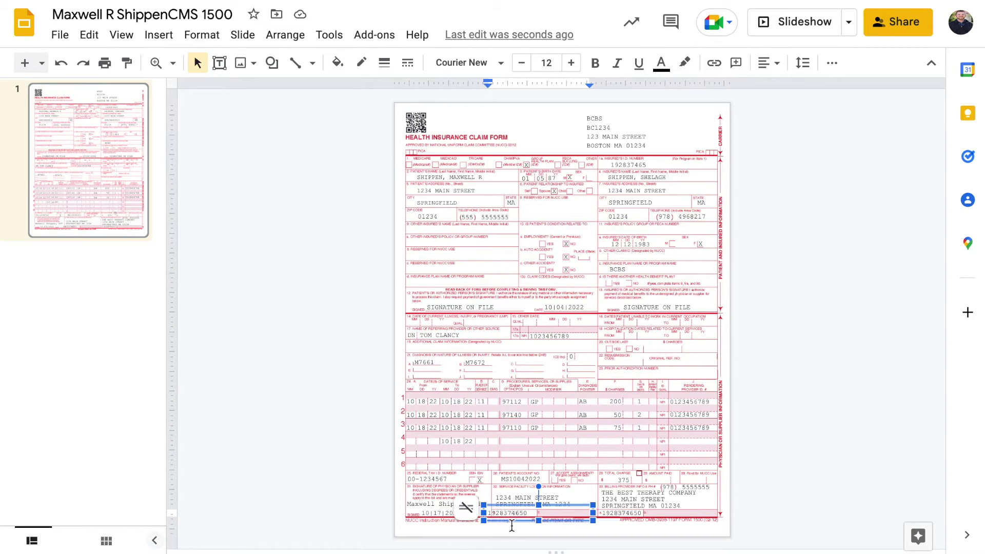
left_click_drag(513, 522, 523, 522)
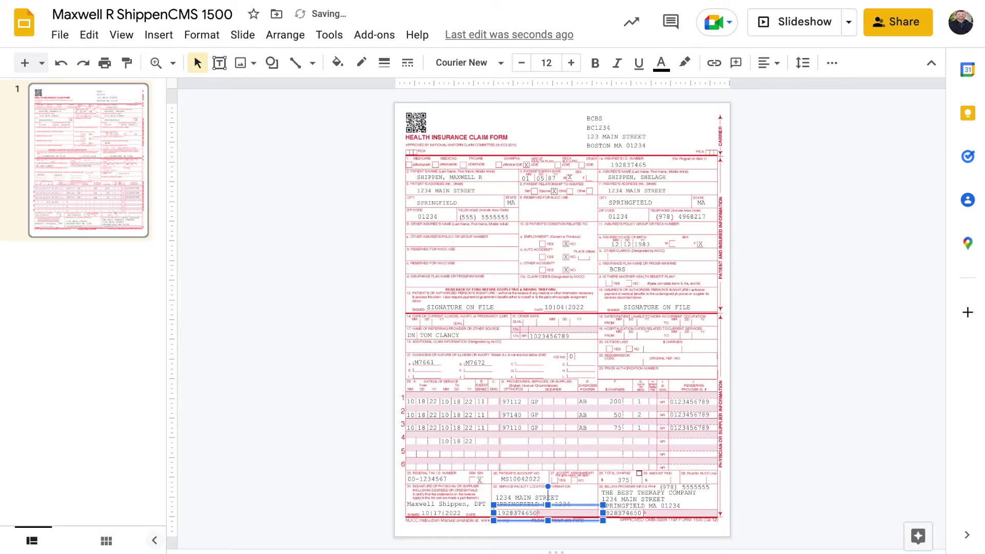
left_click(368, 463)
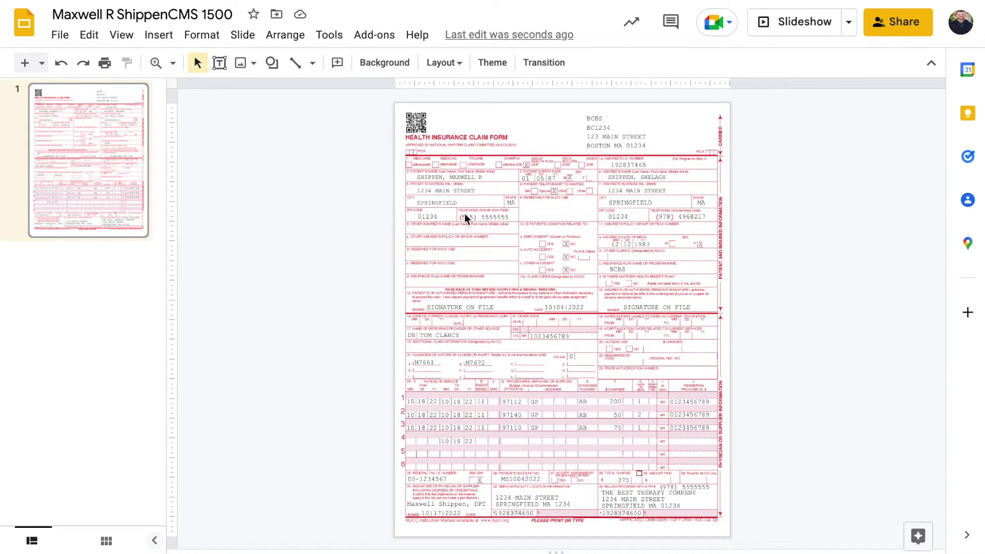
Download the filled CMS 1500 form as a PDF Document (.pdf)
left_click(60, 34)
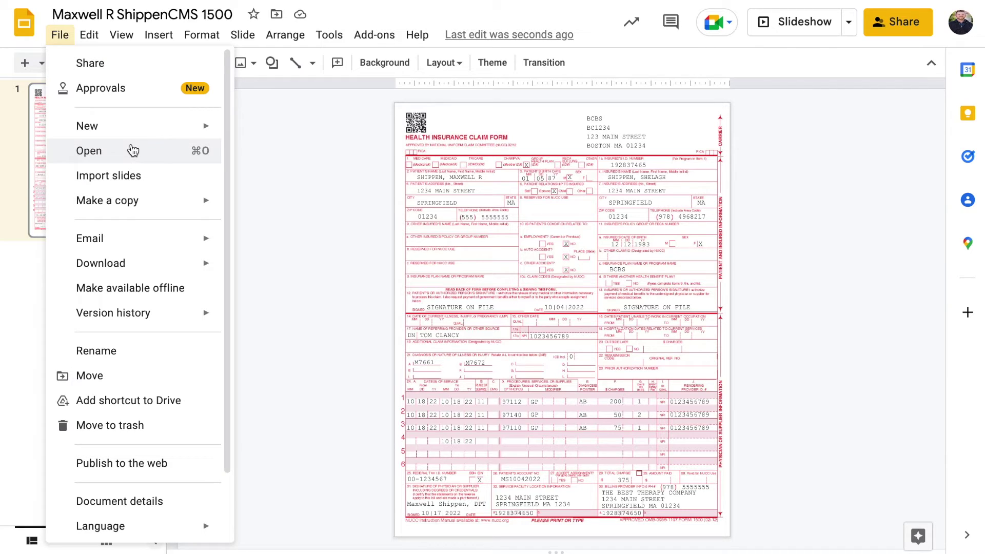
mouse_move(169, 205)
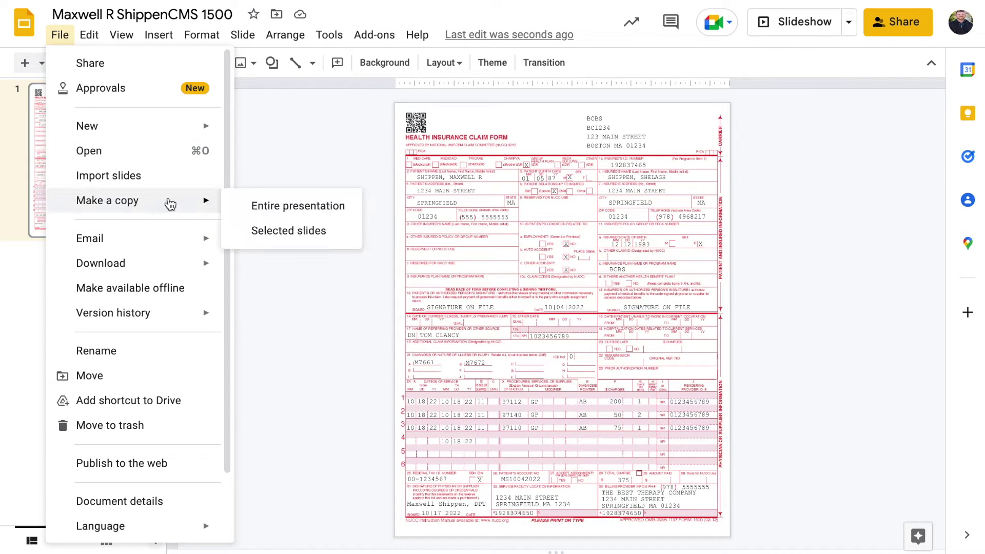
mouse_move(174, 265)
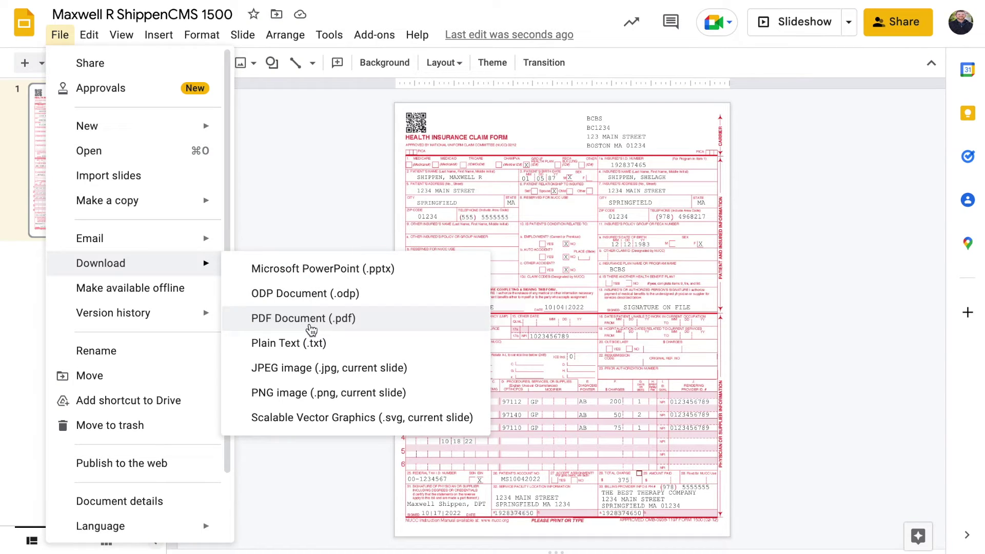
left_click(299, 150)
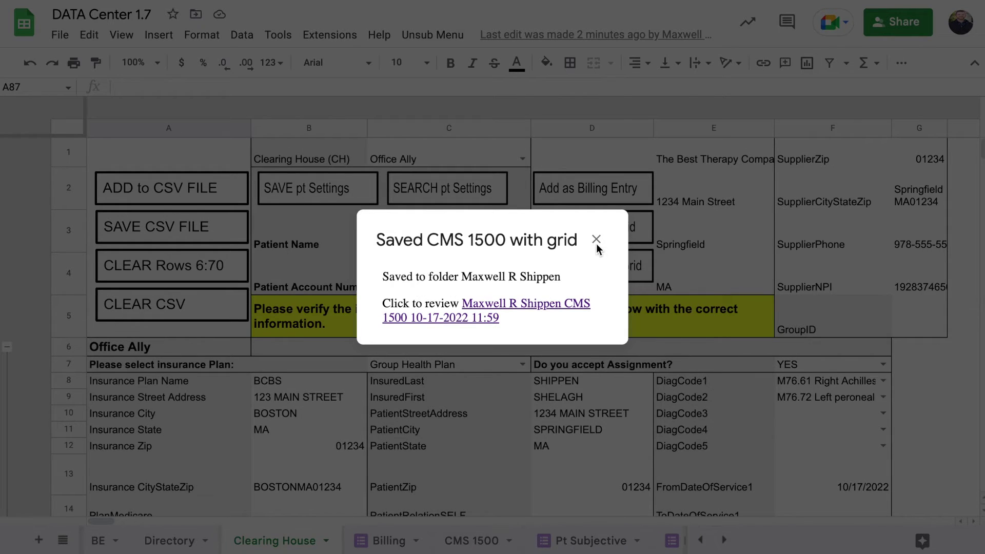
Save the CMS 1500 form as a PDF without color grid and open it
left_click(594, 239)
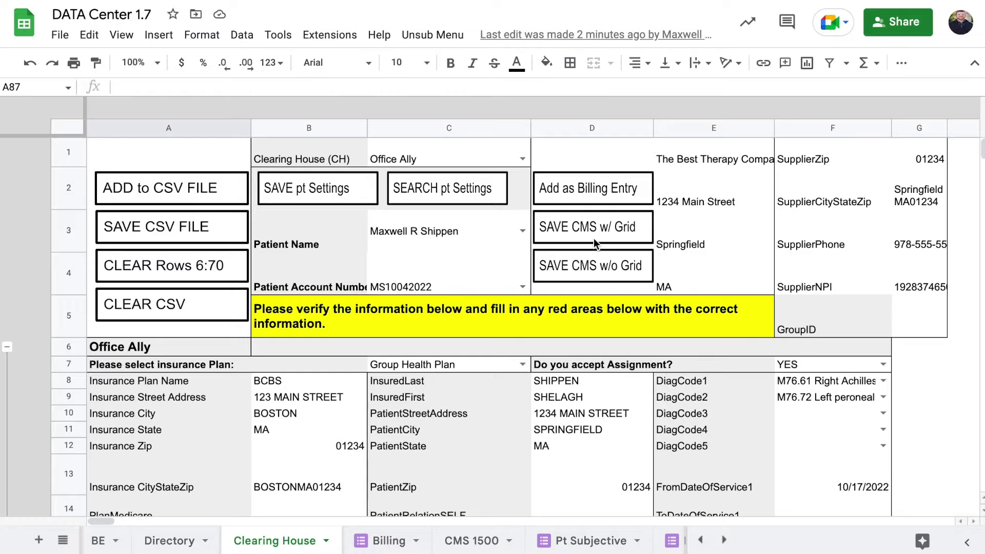
left_click(592, 268)
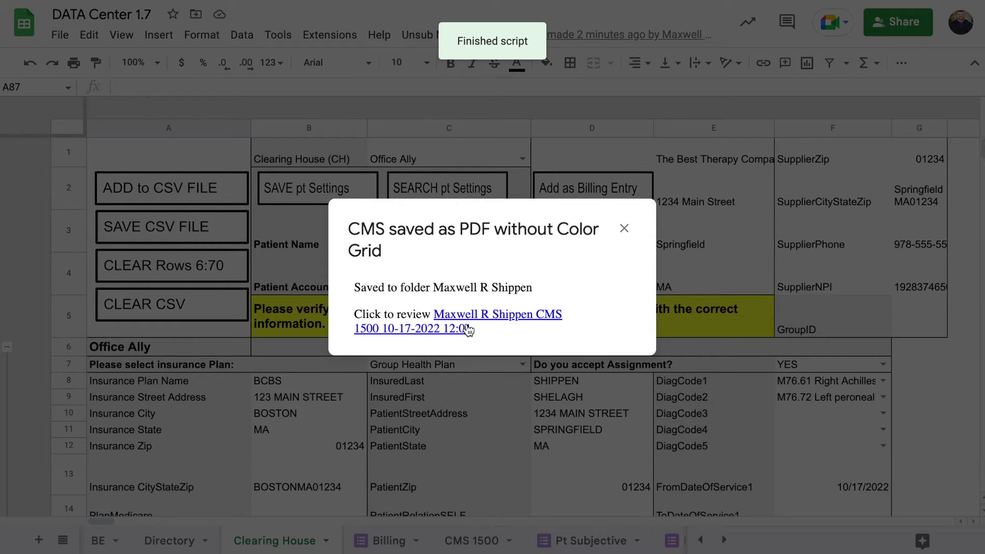
left_click(467, 328)
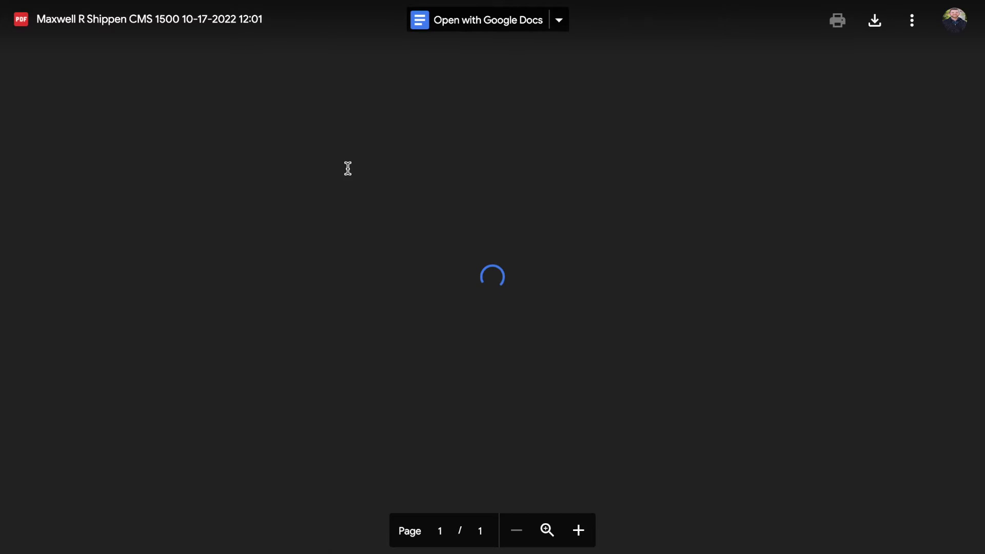
Scroll through the CMS 1500 PDF preview to check the filled form
scroll(429, 210, "down", 6)
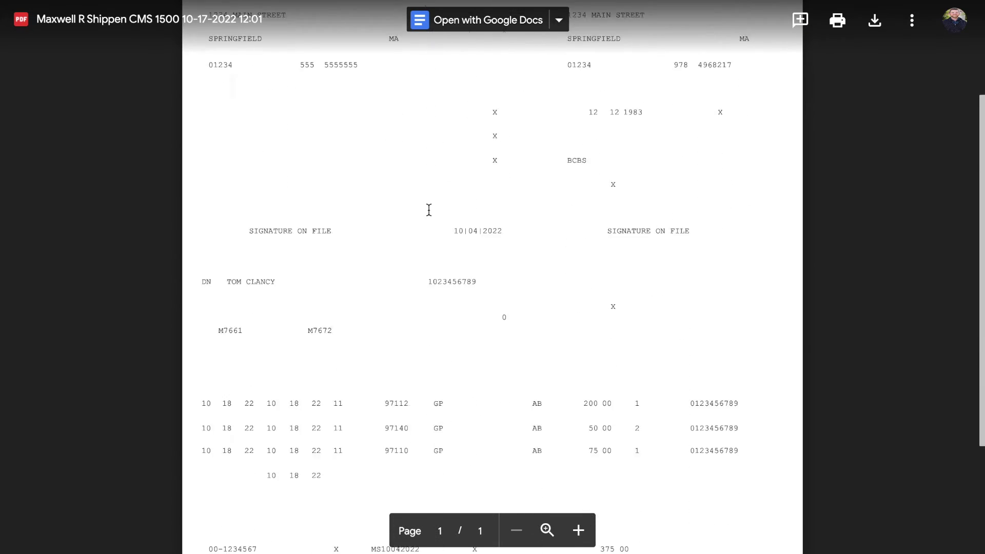
scroll(429, 209, "up", 5)
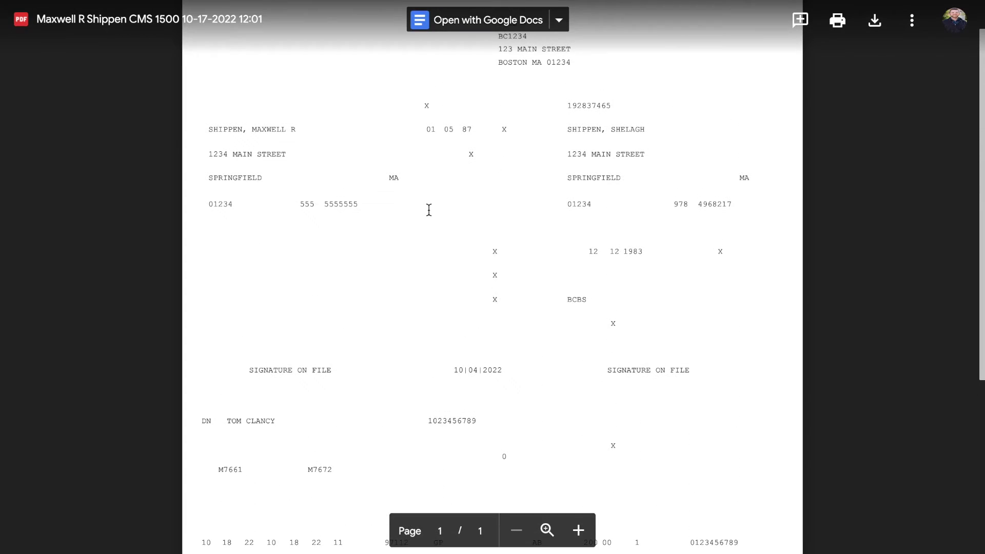
scroll(428, 210, "up", 1)
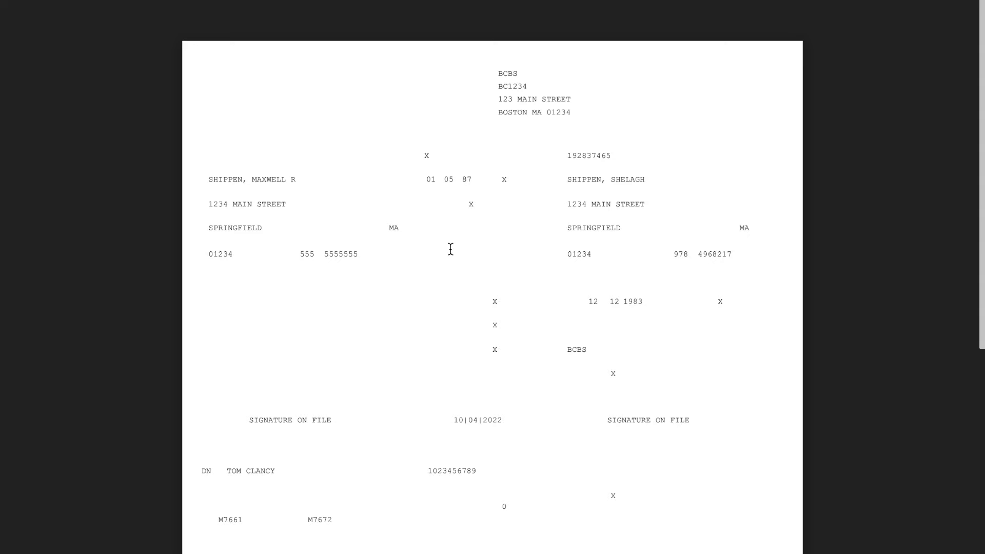
scroll(467, 235, "down", 6)
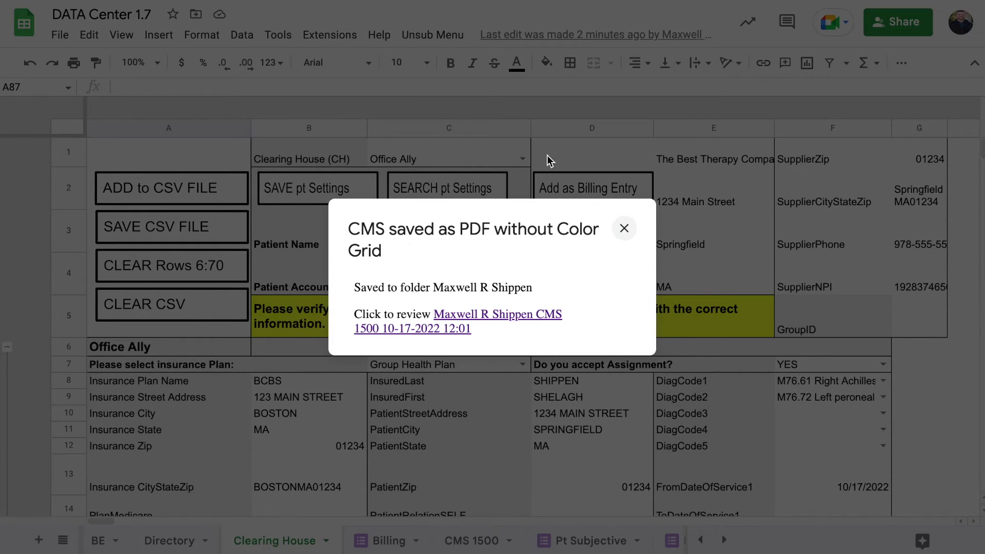
Add the claim as a billing entry, then clear the Billing sheet's lookup form
left_click(624, 228)
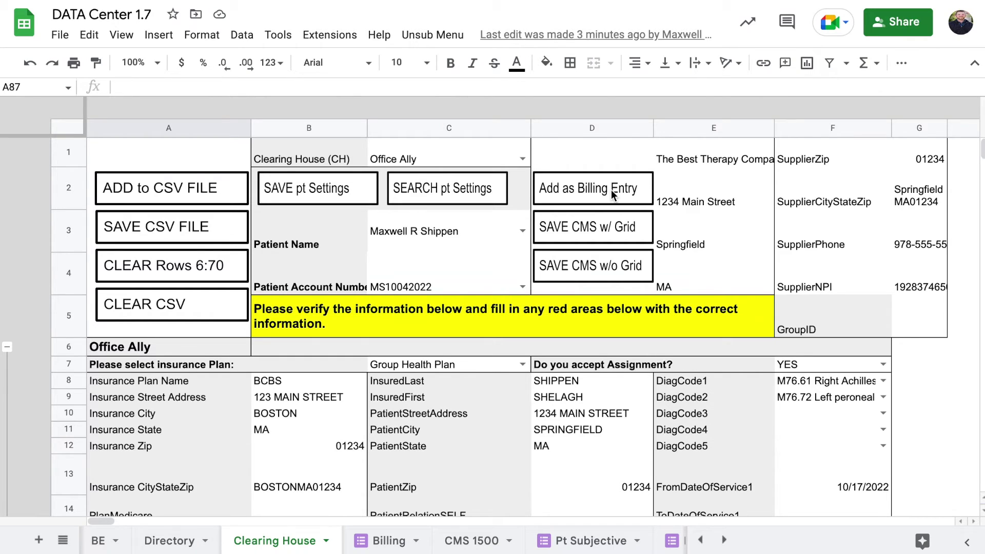
left_click(580, 192)
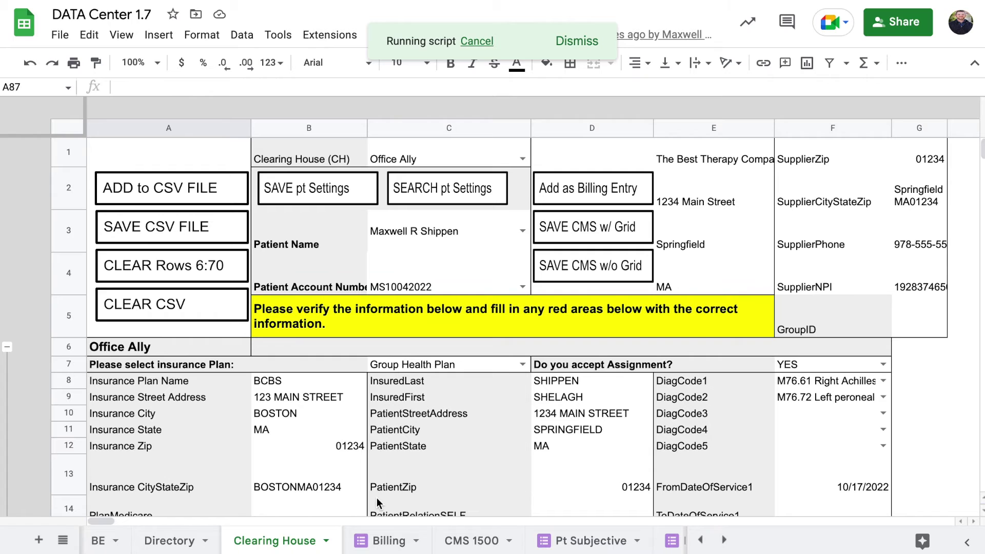
left_click(368, 542)
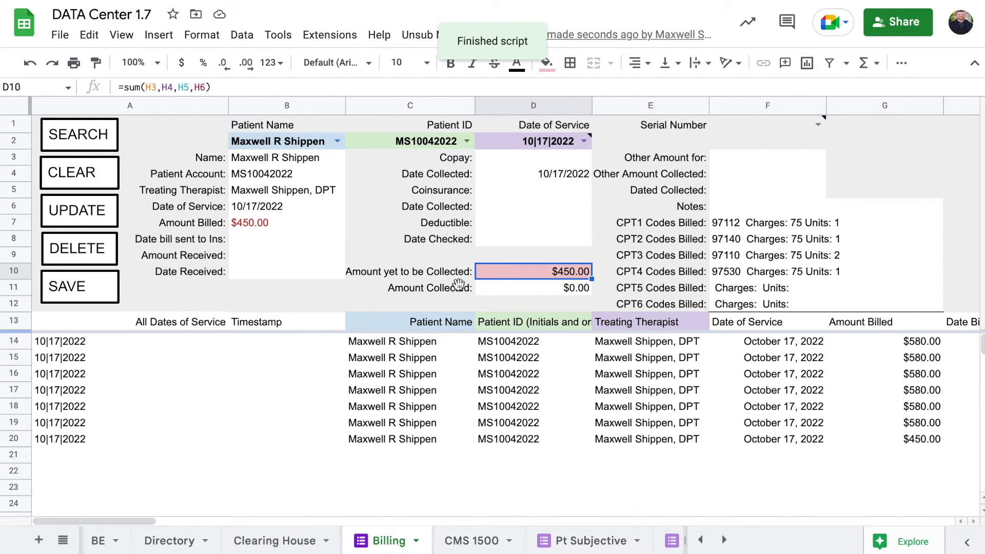
left_click(99, 171)
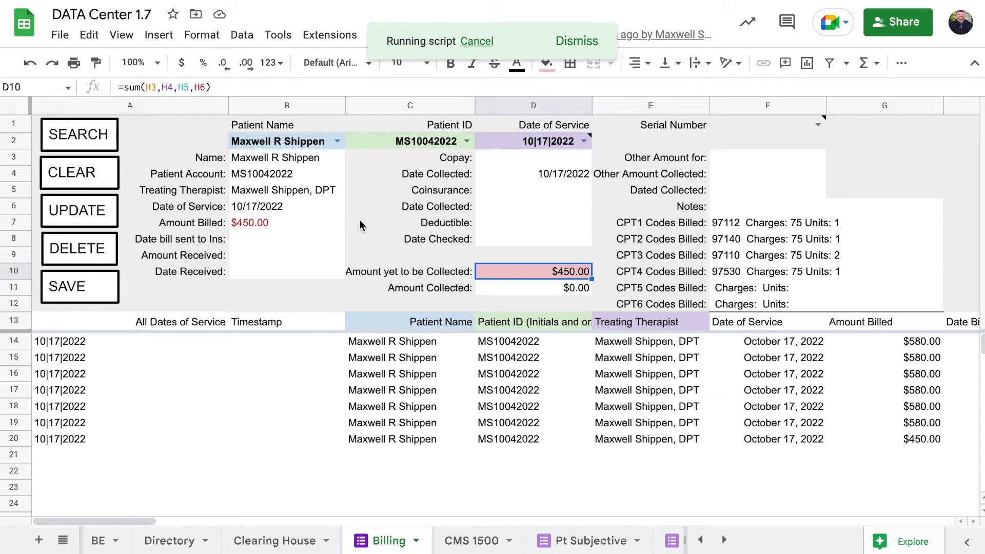
Pick the patient's name, Patient ID and 10|18|2022 service date, then search to load the entry
left_click(336, 141)
left_click(301, 246)
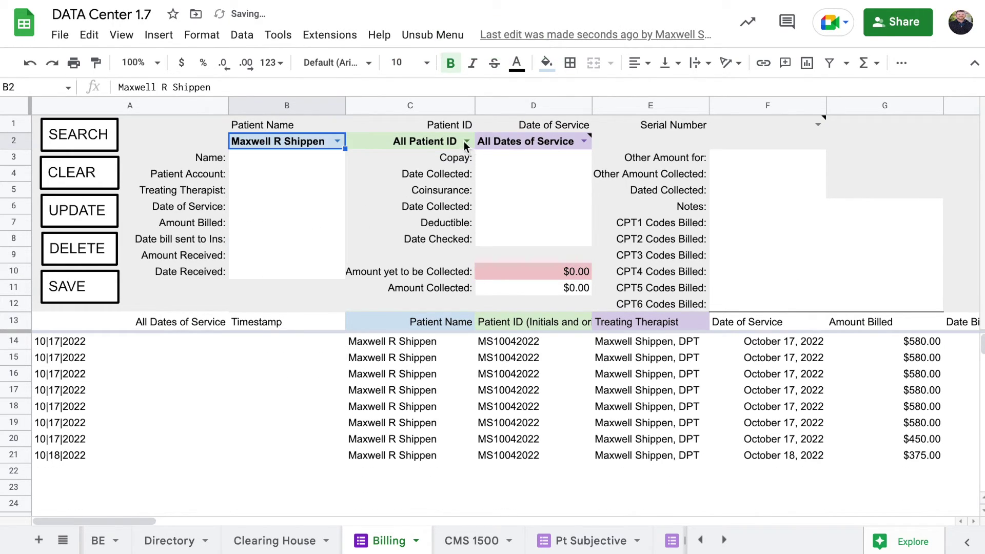
left_click(466, 141)
left_click(434, 191)
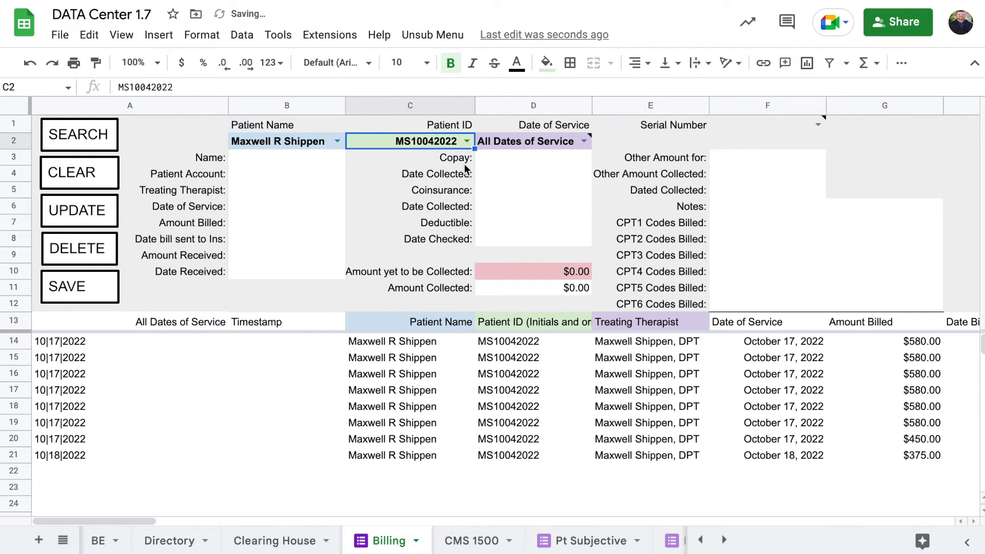
left_click(585, 141)
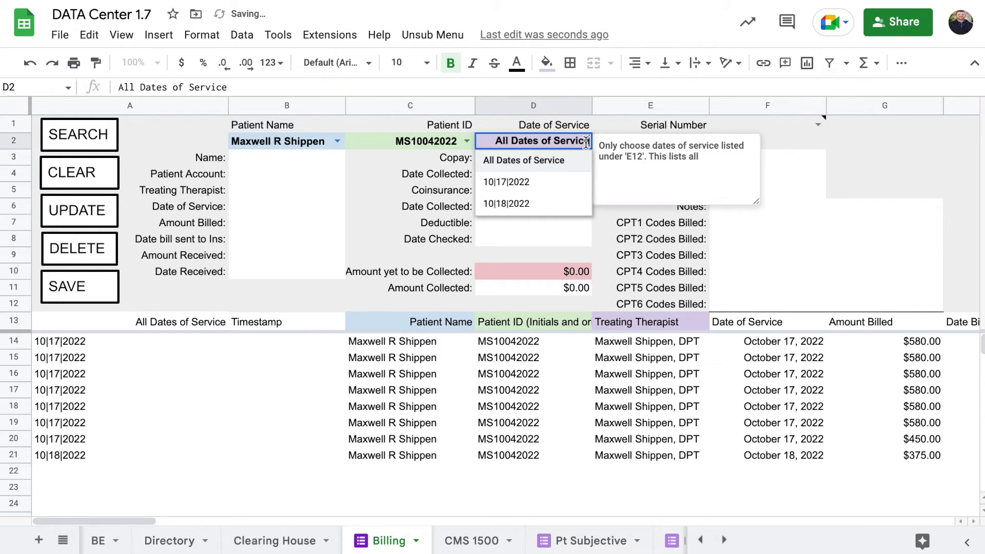
left_click(523, 212)
left_click(440, 344)
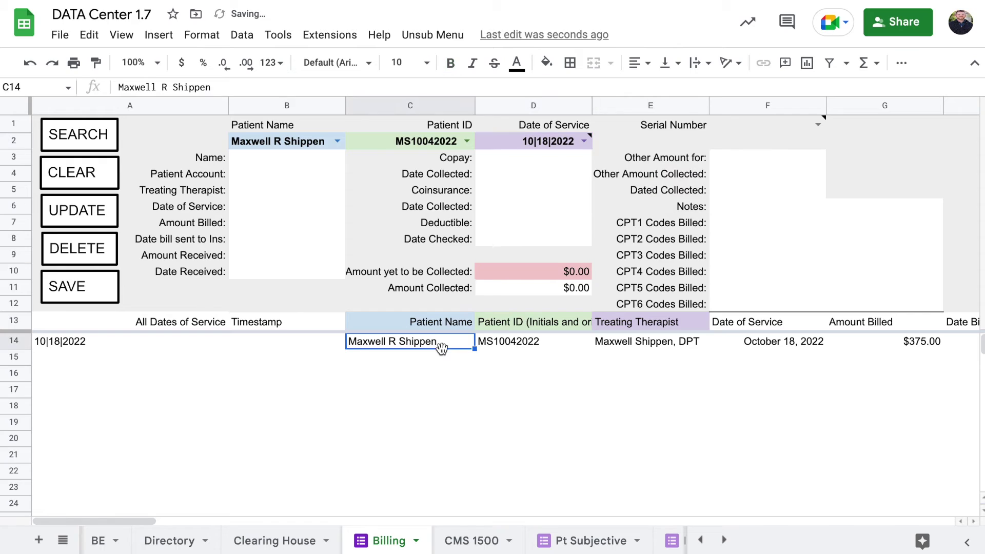
left_click(97, 138)
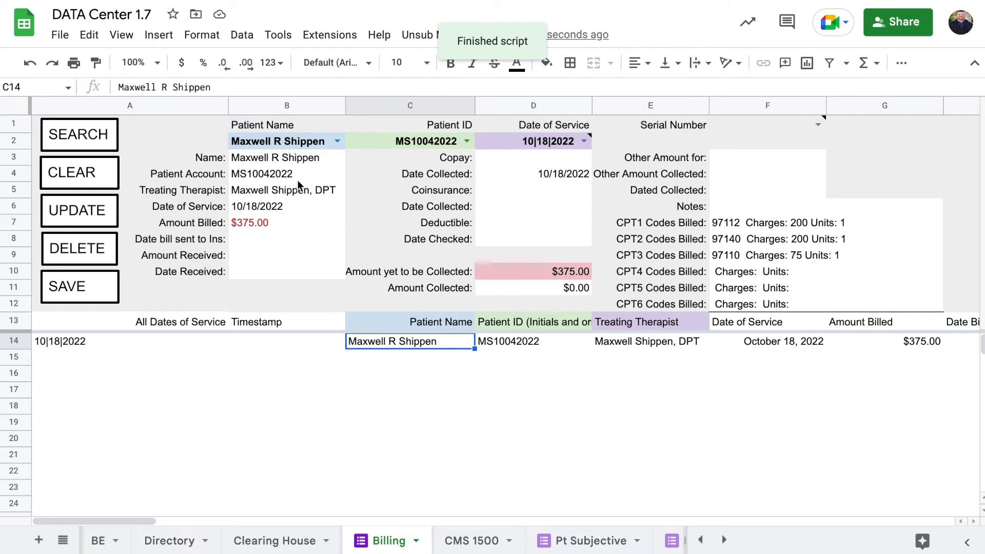
left_click(294, 162)
left_click(268, 210)
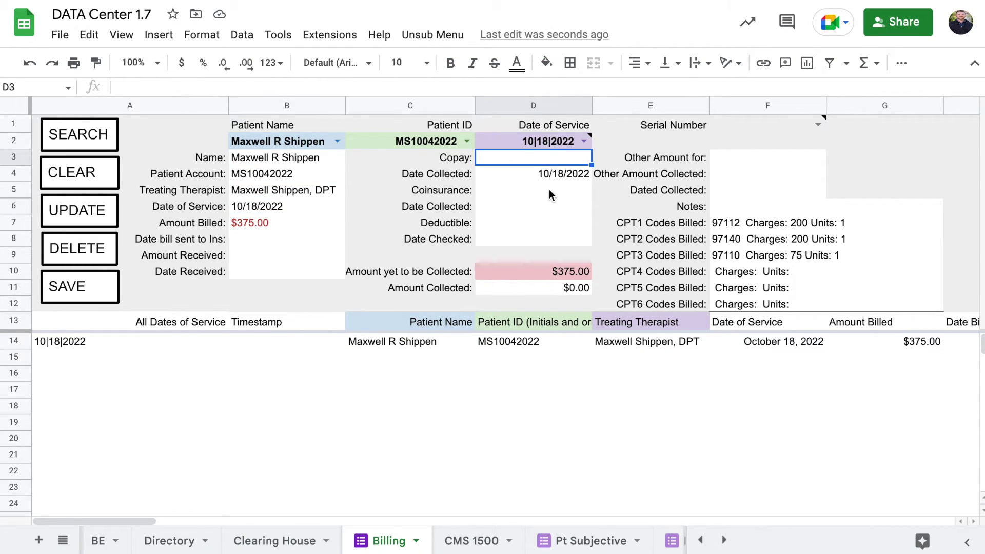
Clear the Date Collected value for the 10/18/2022 billing entry
left_click(561, 175)
key("Delete")
left_click(545, 211)
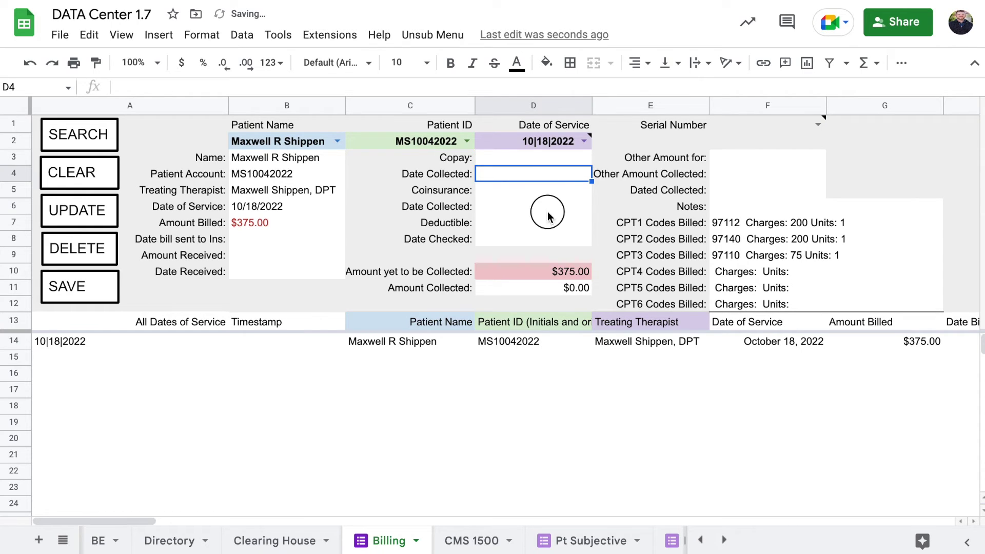
Review the amount yet to collect, amount billed, amount received, CPT charges and treating therapist
left_click(506, 276)
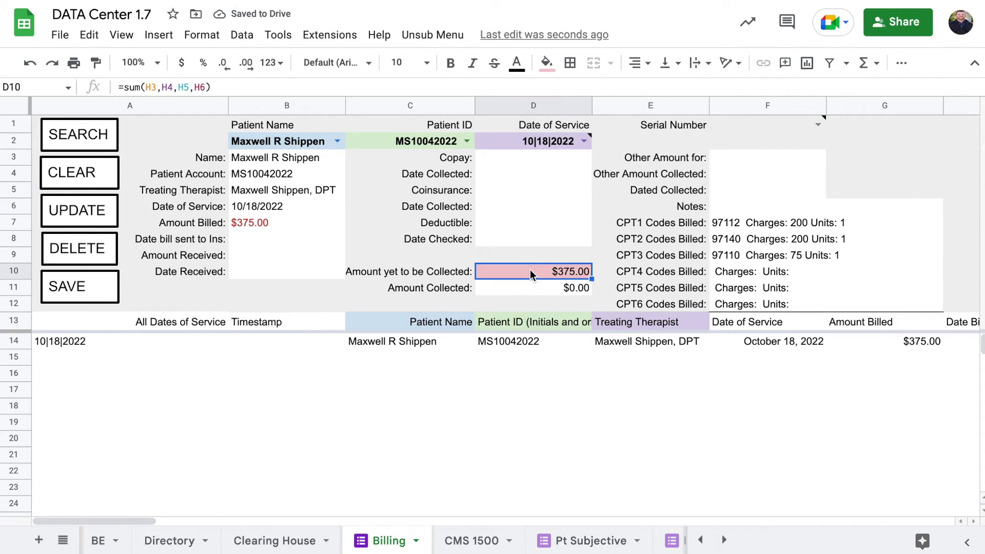
left_click(268, 221)
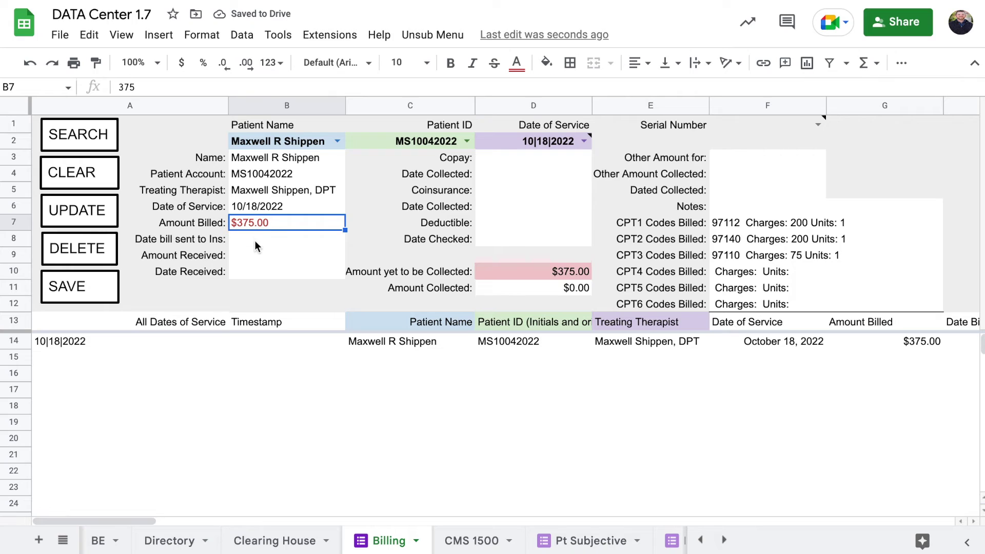
left_click(237, 256)
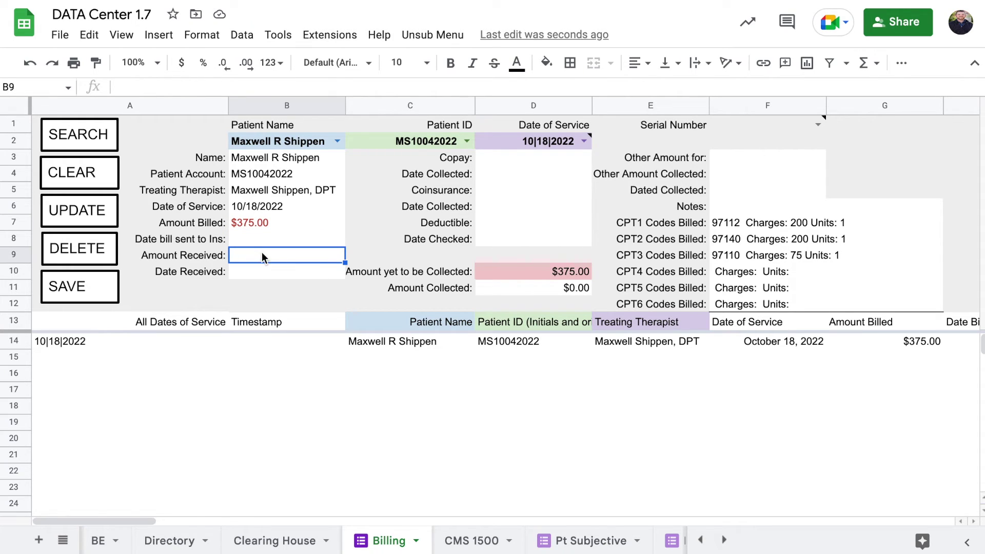
left_click(800, 224)
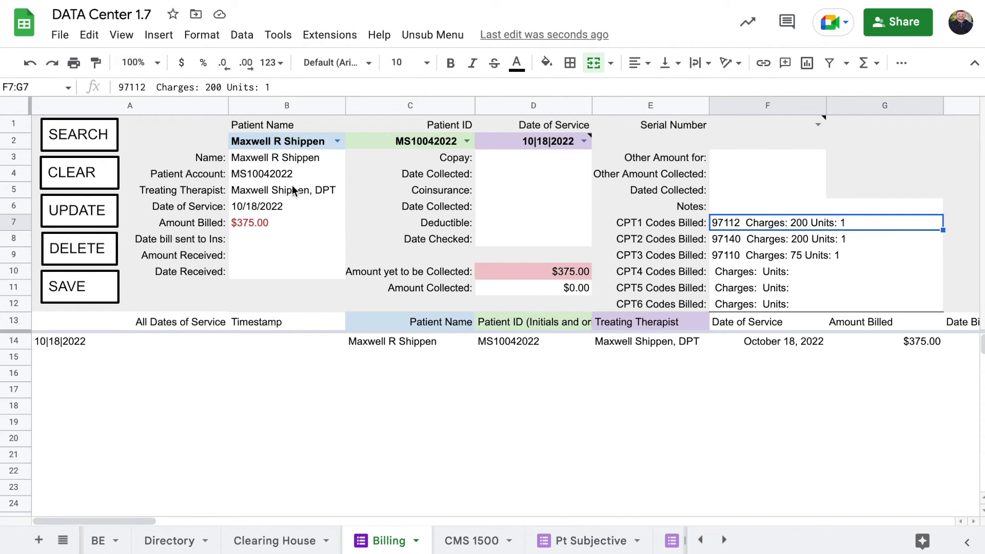
left_click(257, 189)
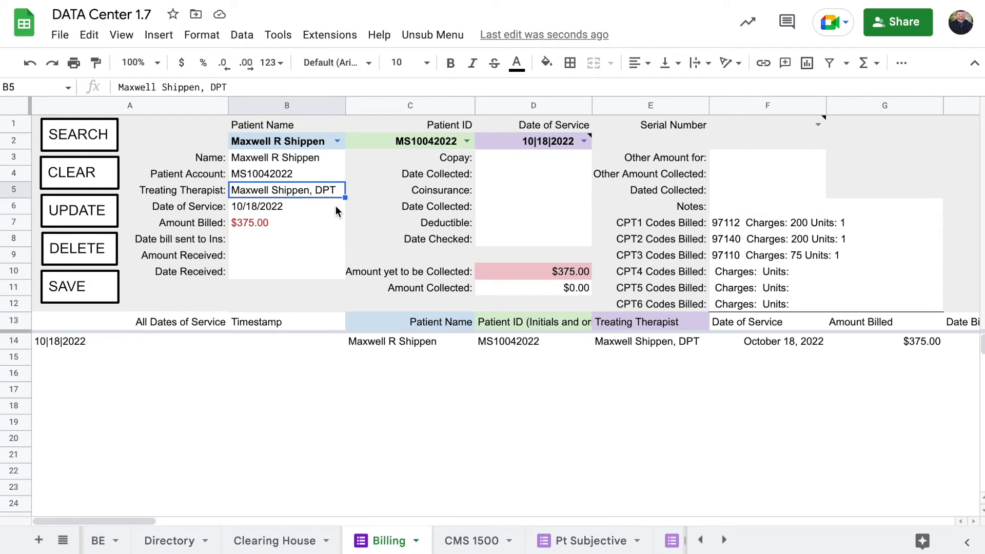
left_click(737, 229)
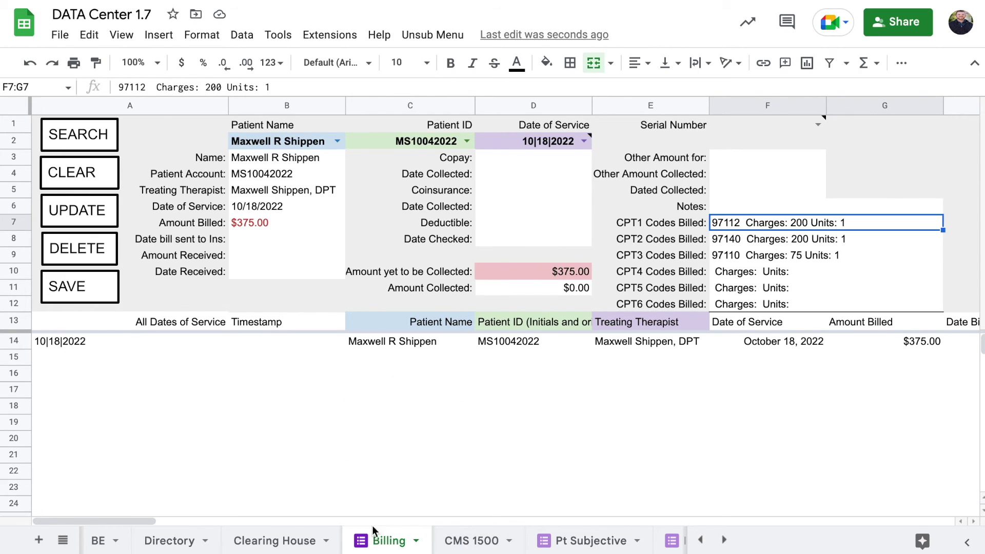
left_click(178, 541)
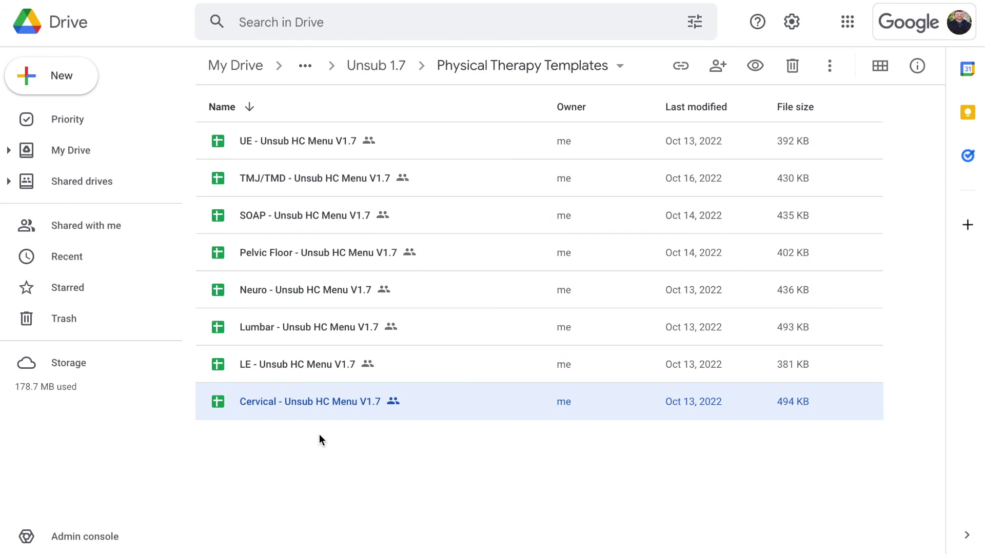
left_click(321, 440)
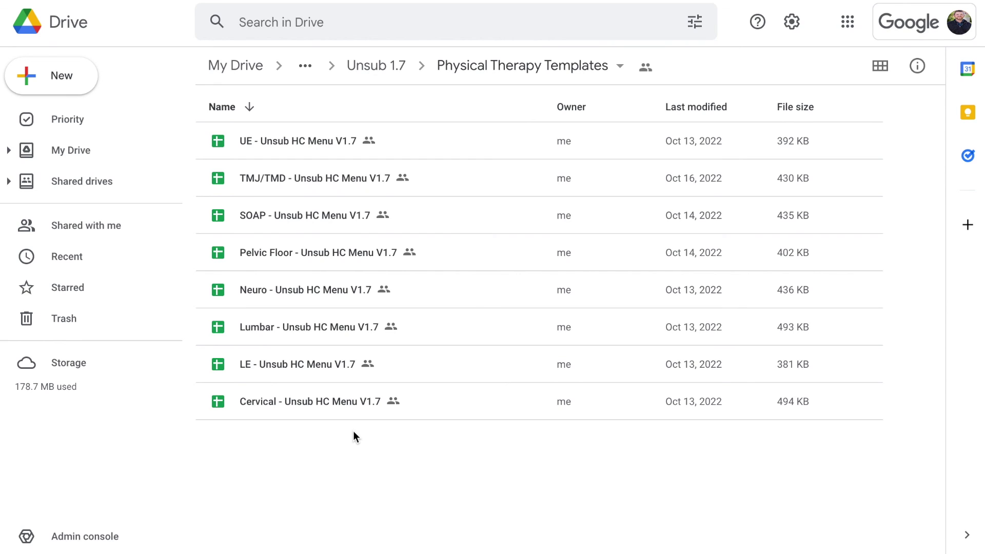
key("Tab")
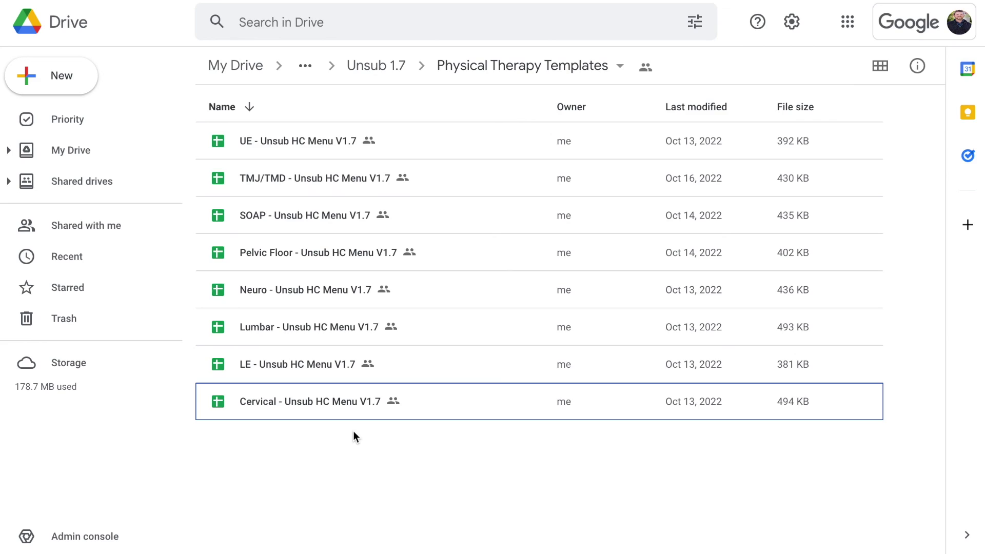